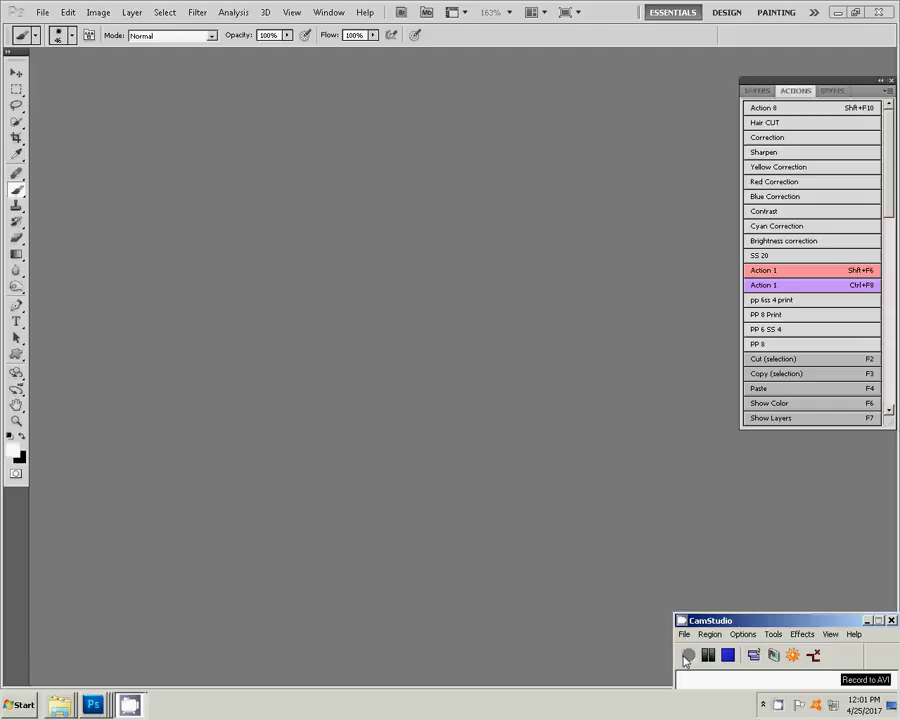
Browse to the Karizma Seenary folder on Local Disk (H:) in Windows Explorer.
{"action": "left_click", "coordinate": [686, 660]}
{"action": "left_click", "coordinate": [20, 705]}
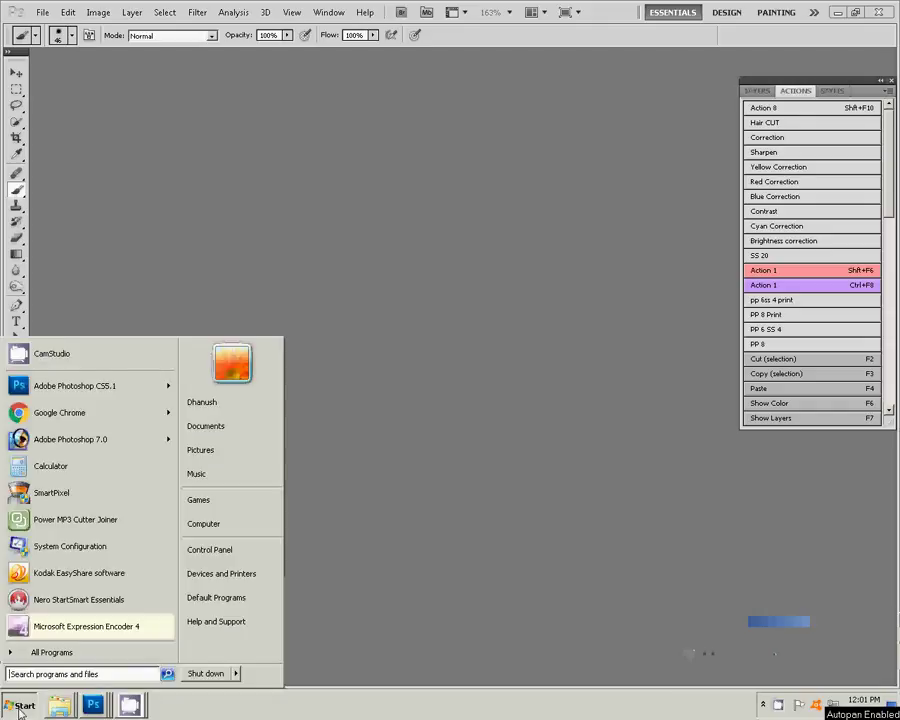
{"action": "left_click", "coordinate": [228, 532]}
{"action": "left_click", "coordinate": [331, 483]}
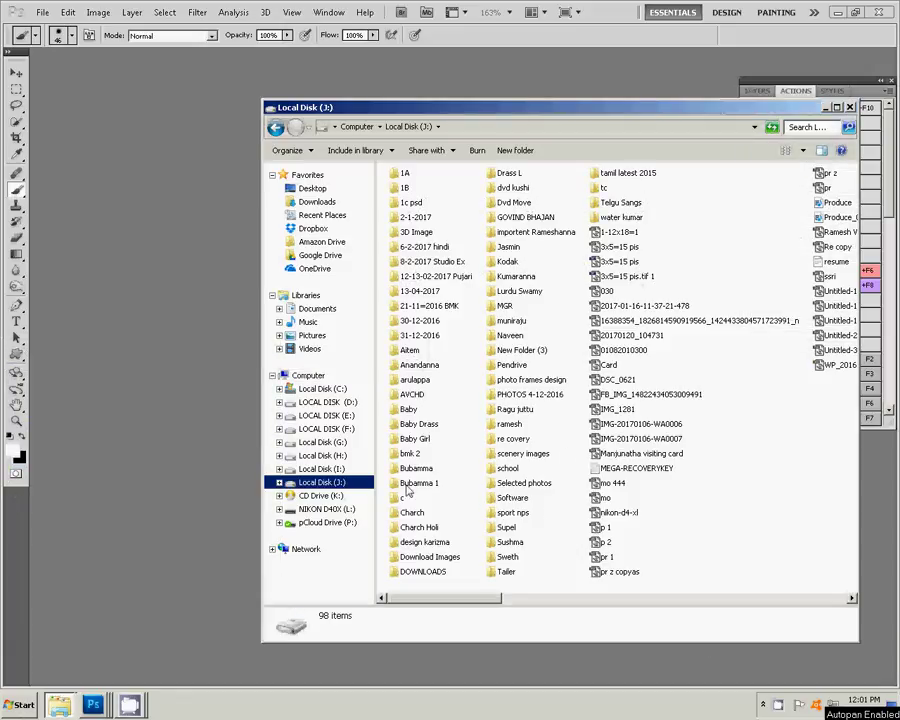
{"action": "left_click", "coordinate": [331, 457]}
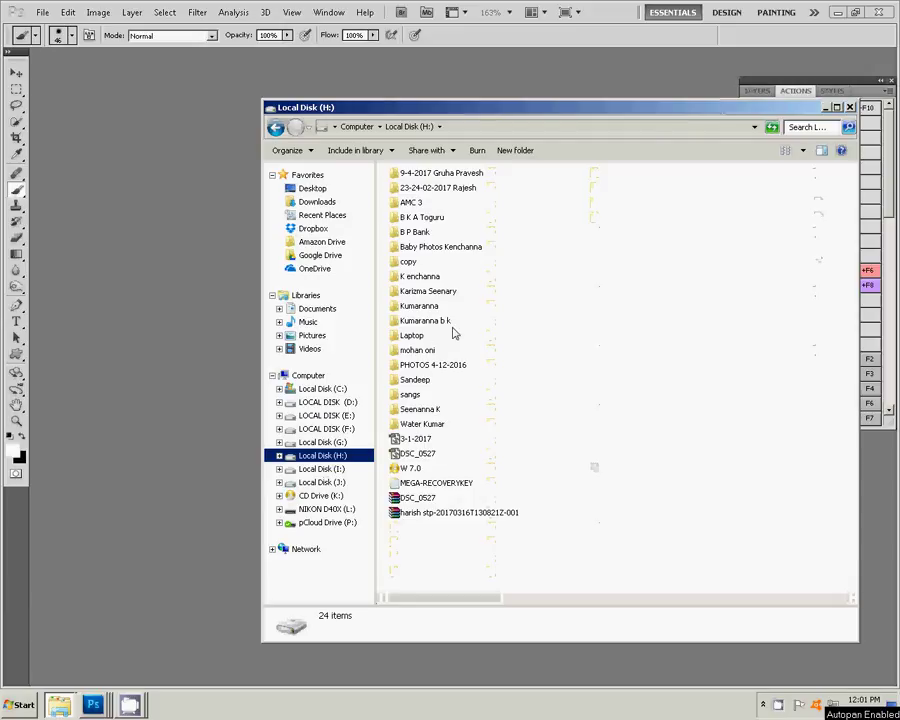
{"action": "left_click", "coordinate": [432, 294]}
{"action": "double_click", "coordinate": [432, 294]}
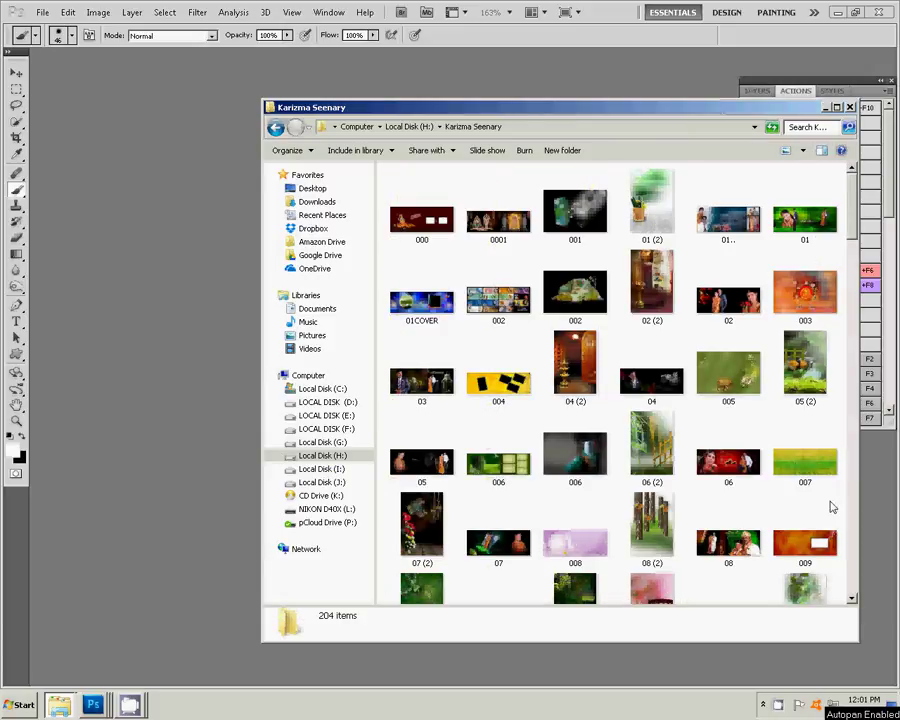
Drag Wedding Album Template 38 from the folder onto Photoshop to open it.
{"action": "scroll", "coordinate": [815, 512], "scroll_direction": "down", "scroll_amount": 3}
{"action": "scroll", "coordinate": [812, 516], "scroll_direction": "down", "scroll_amount": 10}
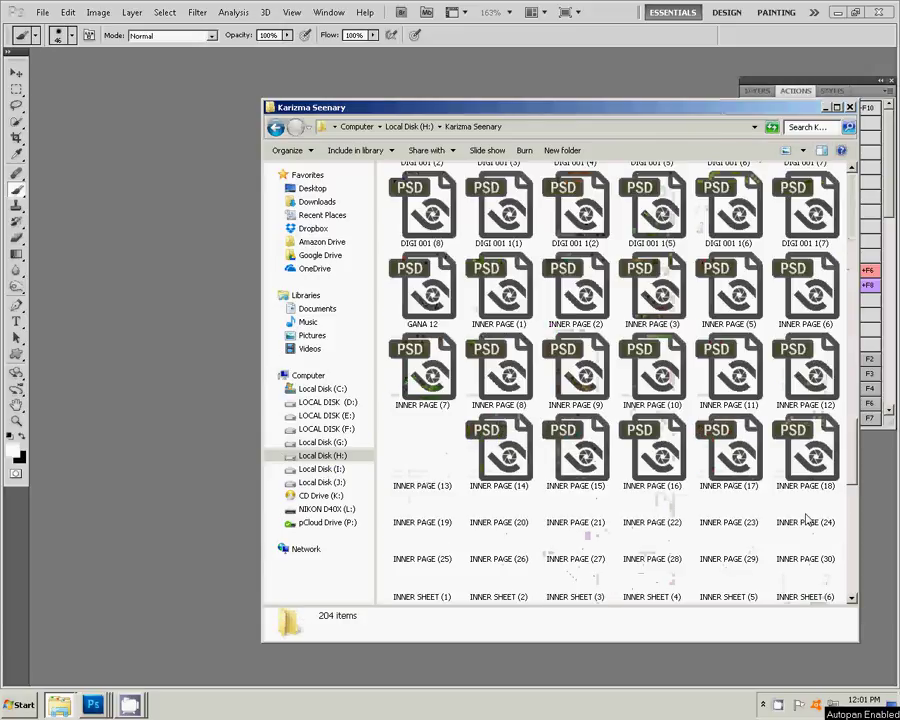
{"action": "scroll", "coordinate": [810, 560], "scroll_direction": "down", "scroll_amount": 10}
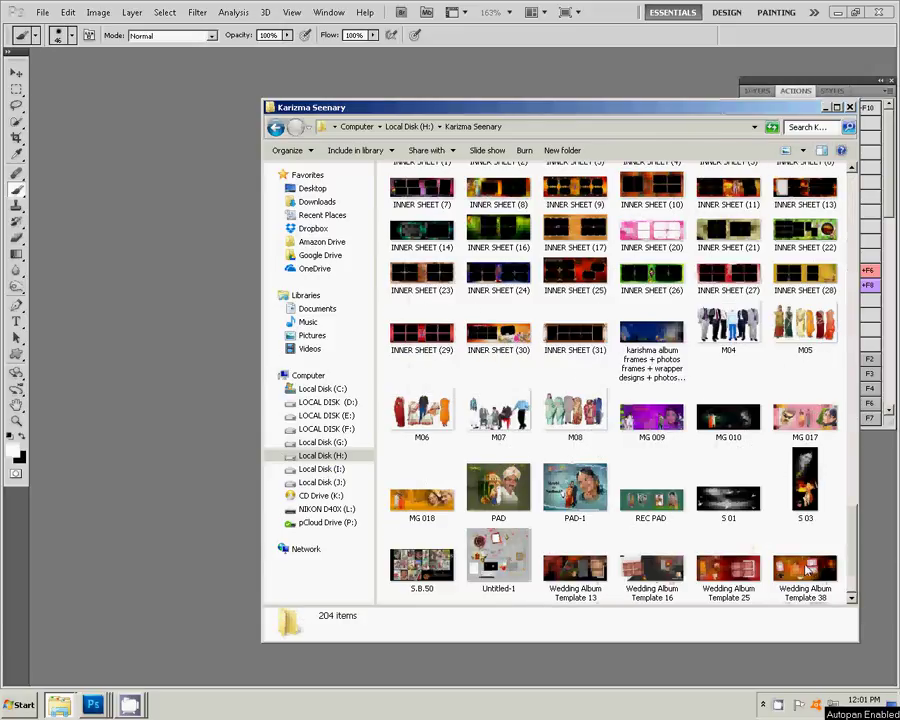
{"action": "left_click_drag", "start_coordinate": [806, 571], "coordinate": [162, 561]}
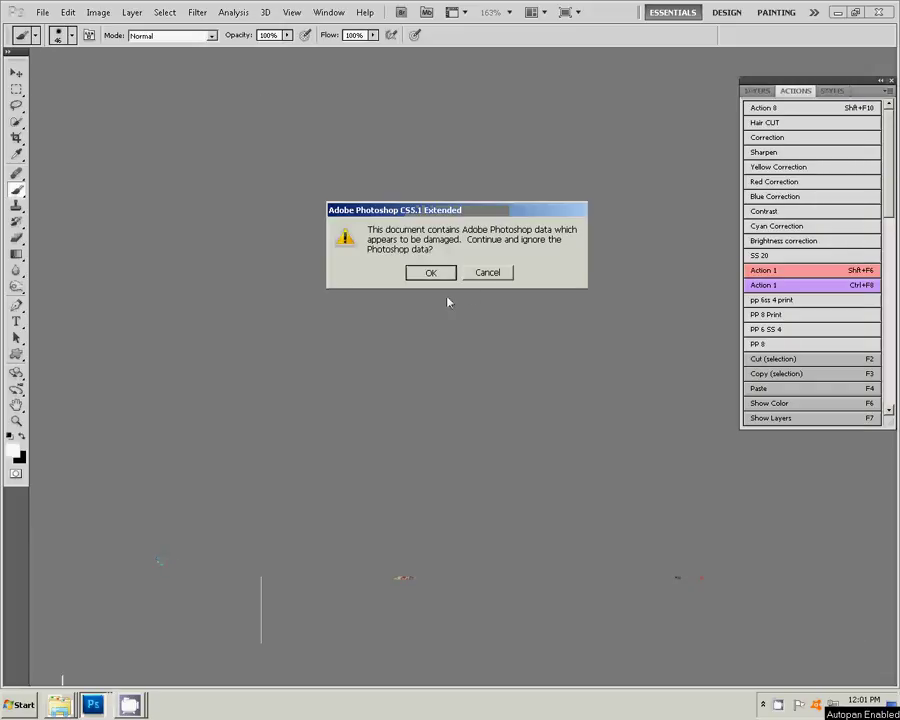
Dismiss the damaged-data warning and float the template in its own window.
{"action": "key", "text": "Return"}
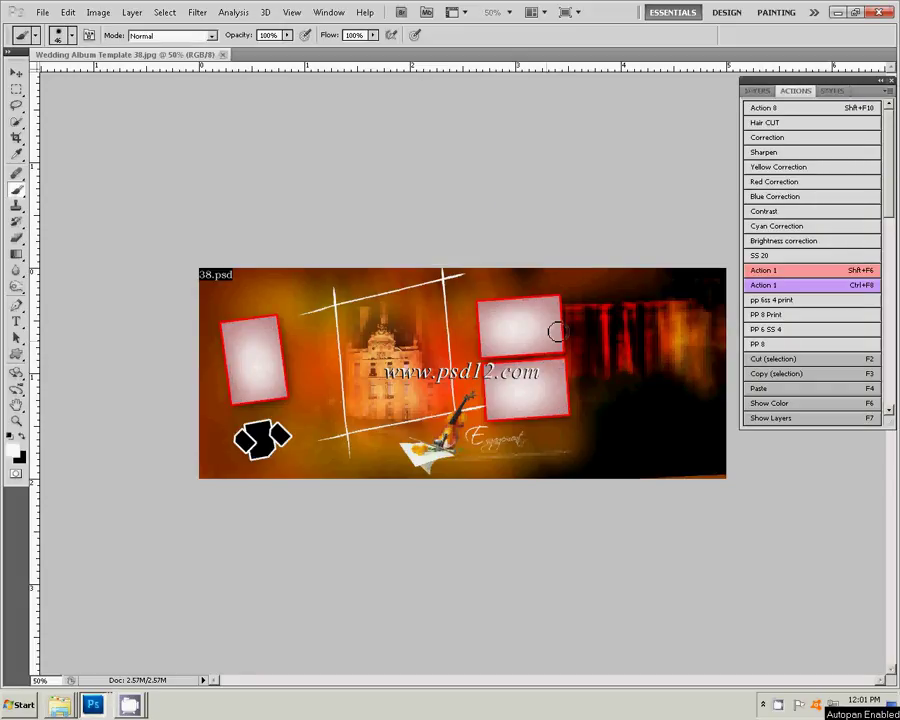
{"action": "key", "text": "v"}
{"action": "left_click", "coordinate": [758, 91]}
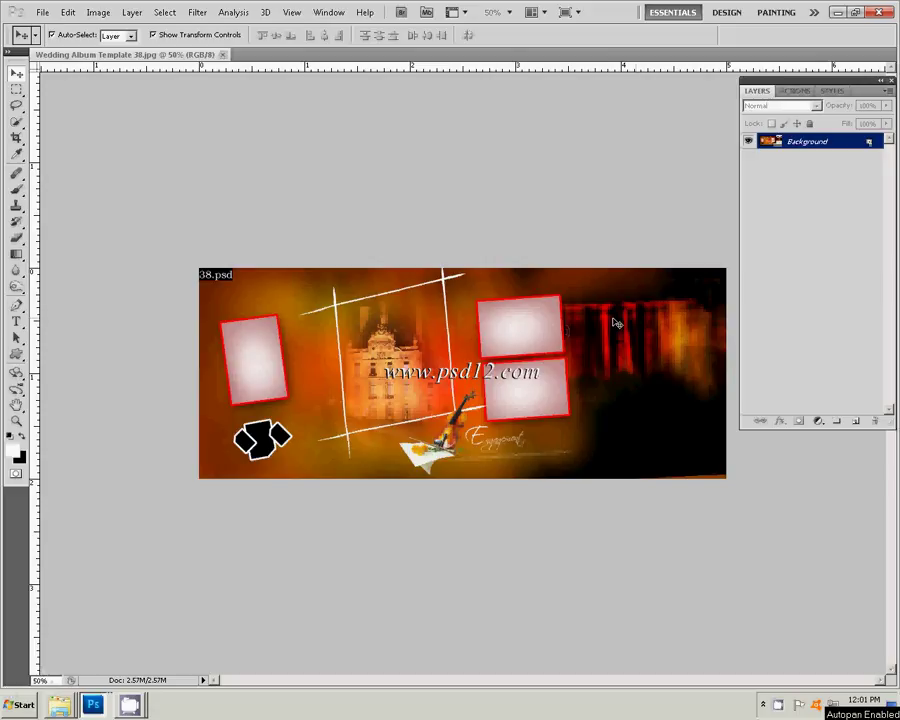
{"action": "mouse_move", "coordinate": [130, 54]}
{"action": "left_mouse_down"}
{"action": "mouse_move", "coordinate": [365, 93]}
{"action": "mouse_move", "coordinate": [420, 168]}
{"action": "left_mouse_up"}
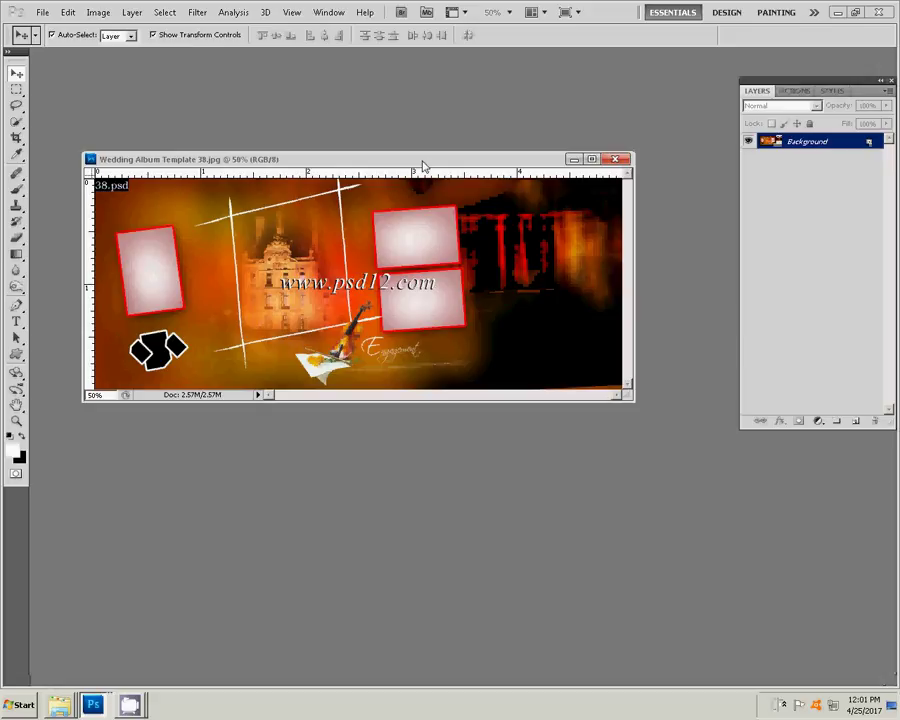
Resize the image to 30 × 12 inches with Constrain Proportions turned off.
{"action": "right_click", "coordinate": [424, 166]}
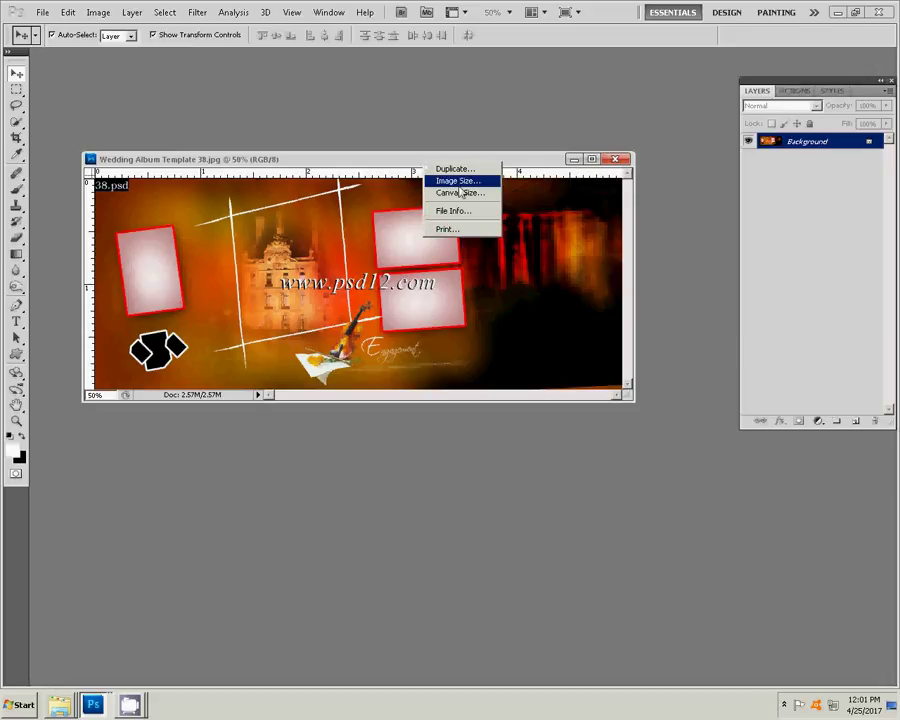
{"action": "left_click", "coordinate": [463, 183]}
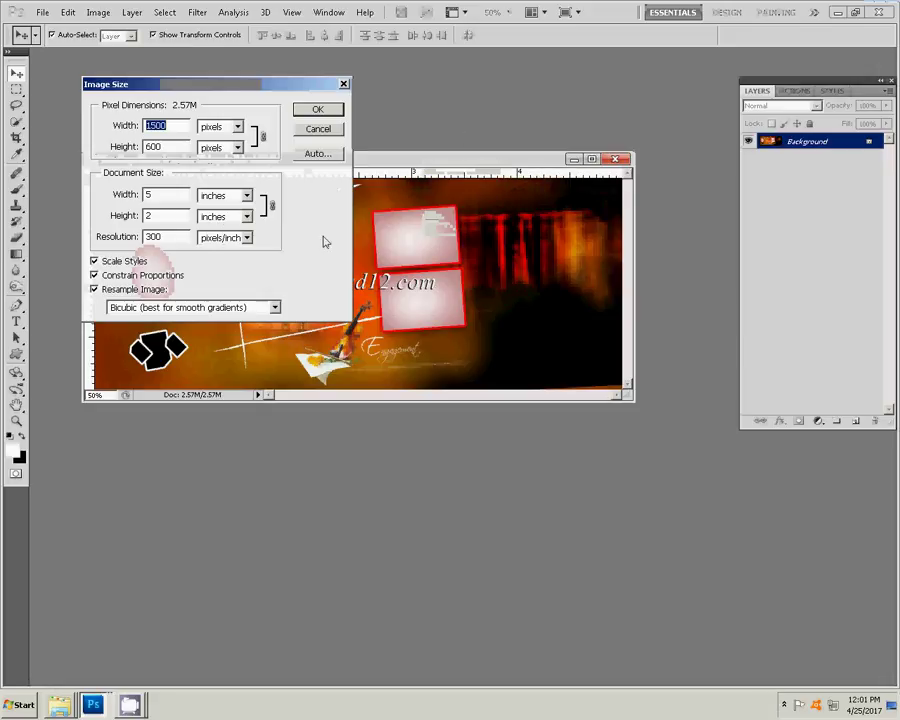
{"action": "left_click", "coordinate": [95, 275]}
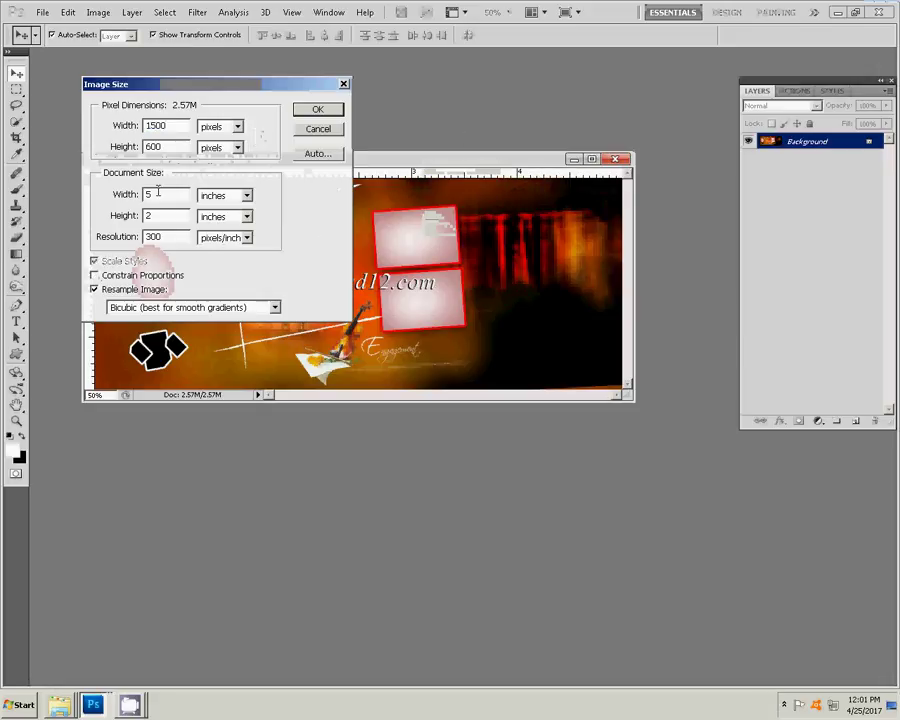
{"action": "double_click", "coordinate": [150, 195]}
{"action": "type", "text": "30"}
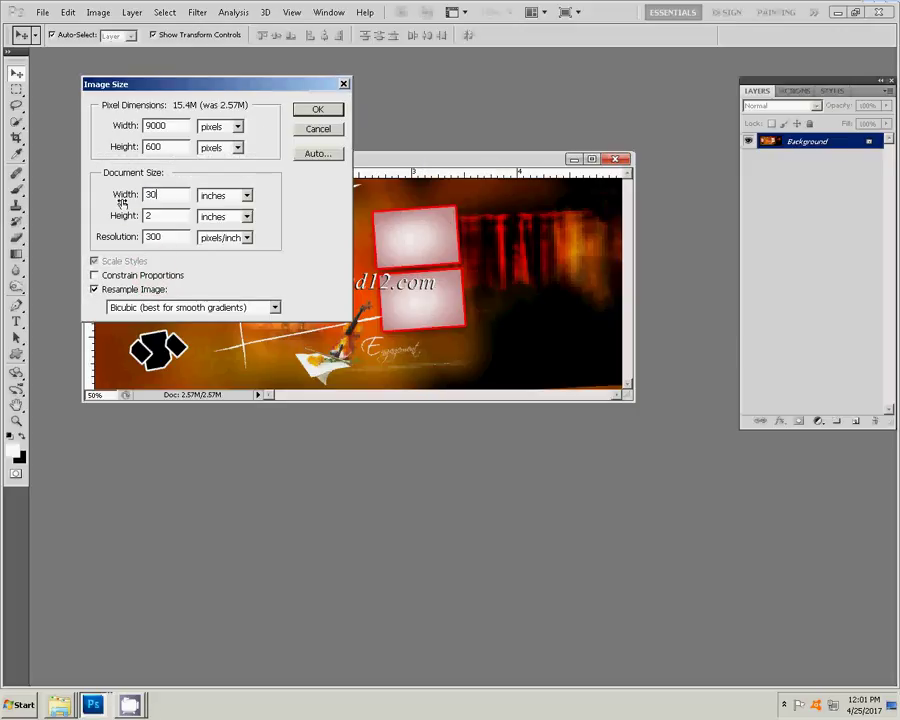
{"action": "double_click", "coordinate": [150, 217]}
{"action": "type", "text": "12"}
{"action": "left_click", "coordinate": [314, 109]}
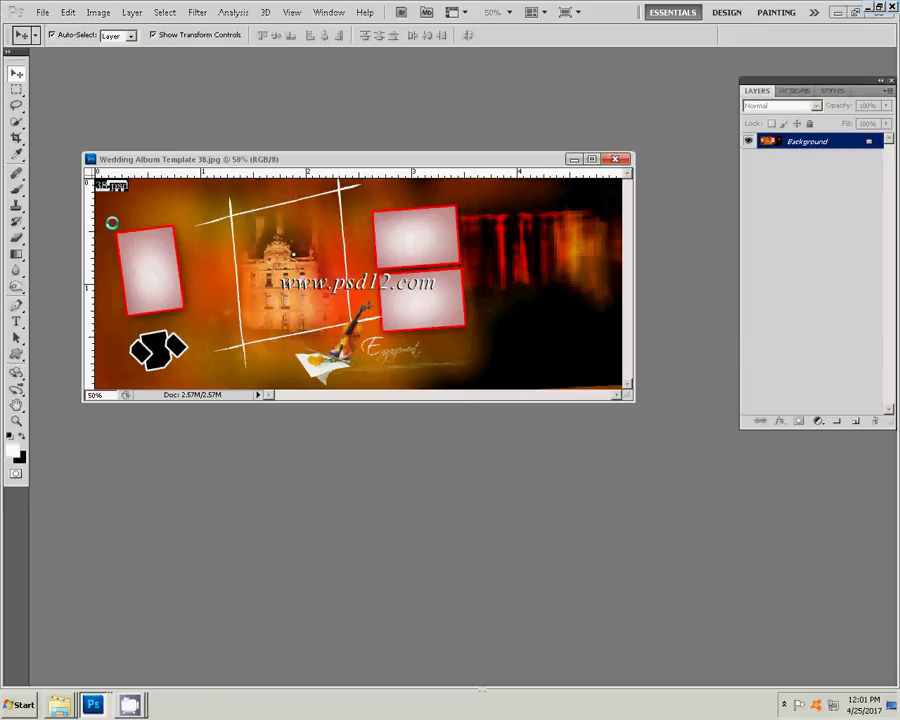
Fit the document on screen and add a #b80303 Solid Color fill layer.
{"action": "key", "text": "z"}
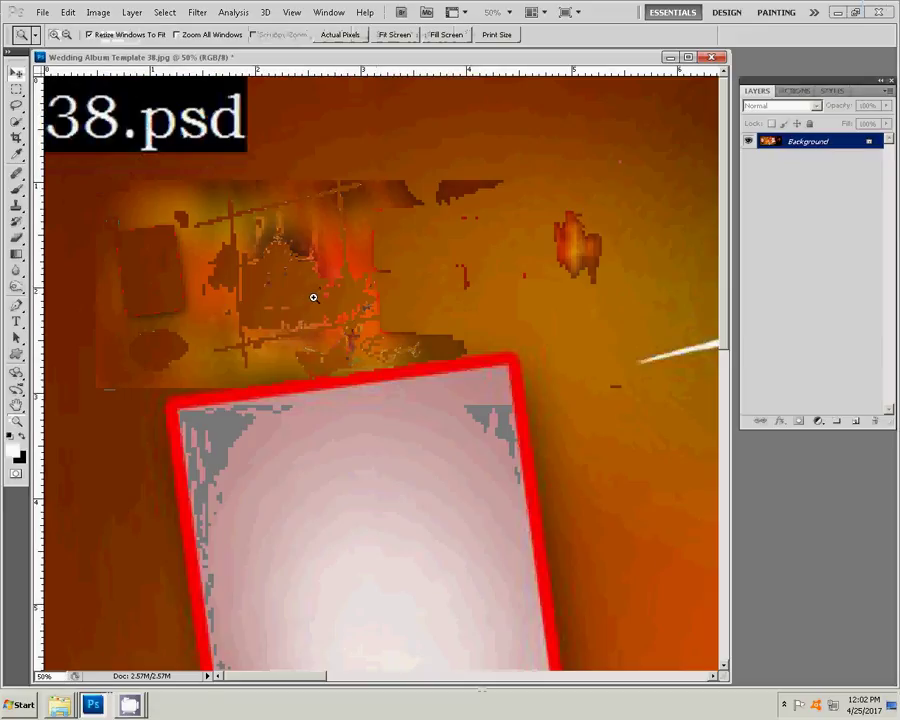
{"action": "right_click", "coordinate": [313, 297]}
{"action": "left_click", "coordinate": [324, 304]}
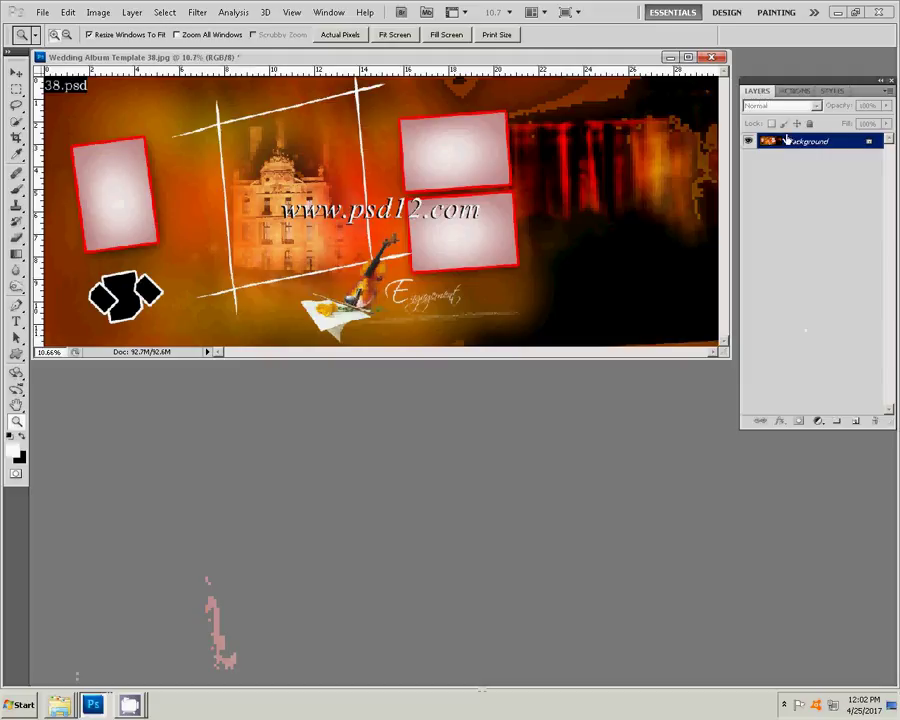
{"action": "left_click", "coordinate": [857, 424]}
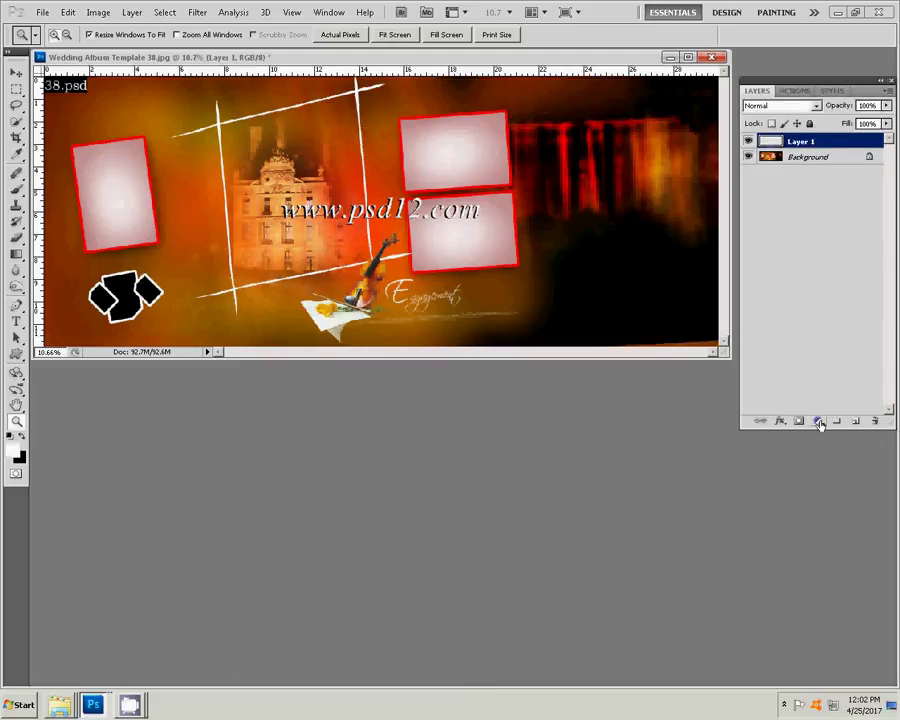
{"action": "left_click", "coordinate": [819, 421]}
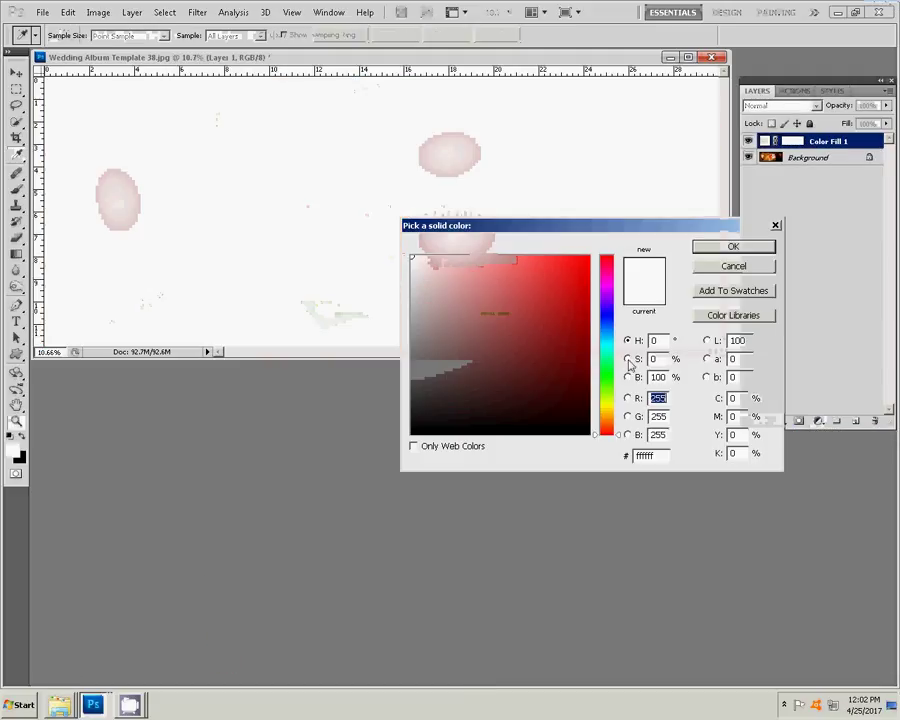
{"action": "left_click", "coordinate": [587, 305]}
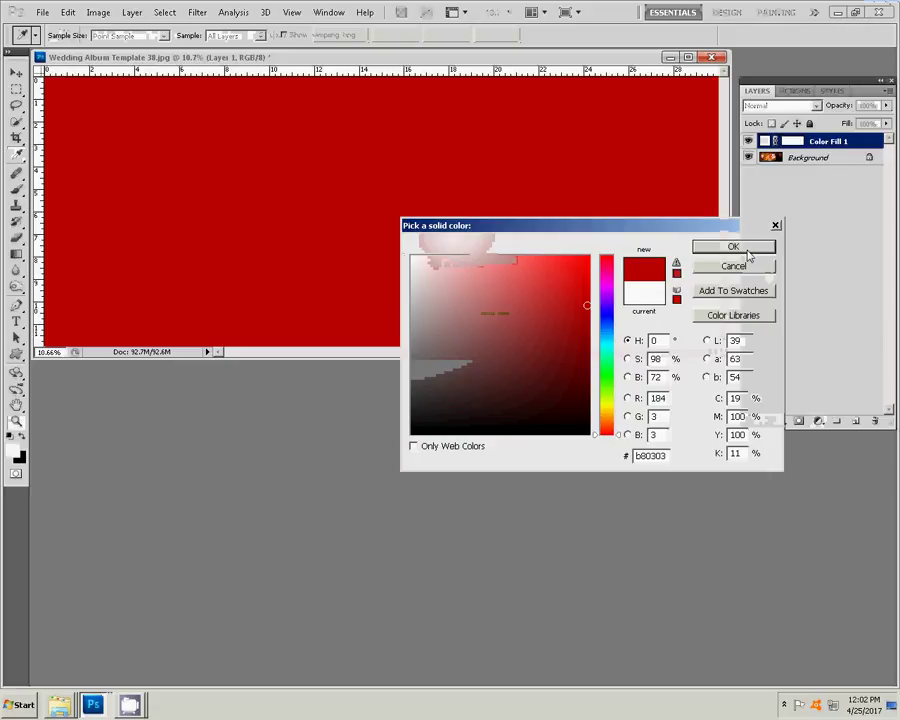
{"action": "left_click", "coordinate": [733, 247]}
Blend the red fill in Soft Light and make Background the active layer.
{"action": "left_click", "coordinate": [765, 106]}
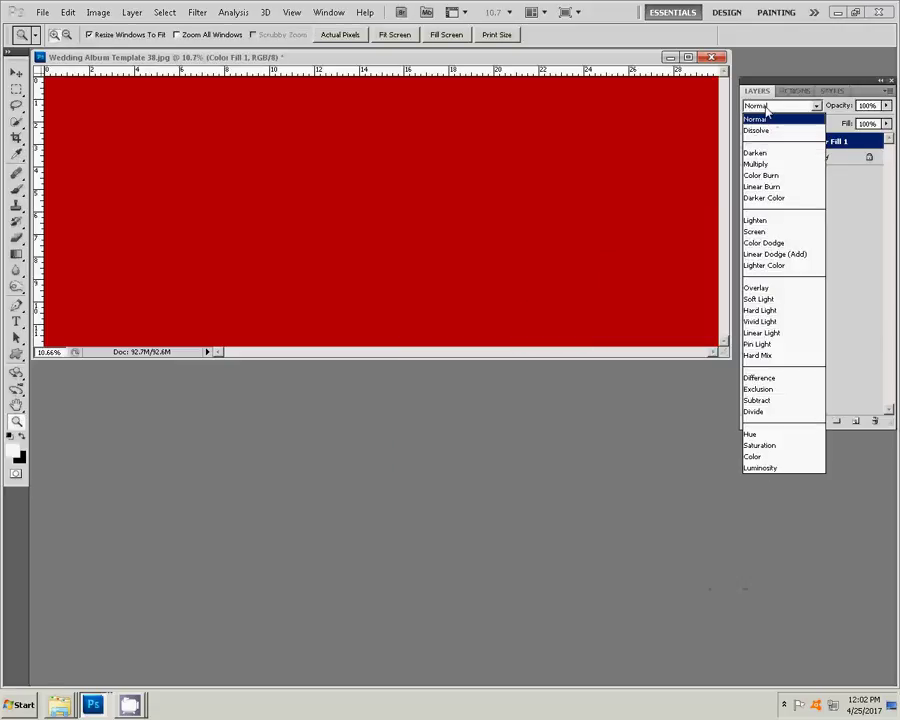
{"action": "left_click", "coordinate": [781, 299]}
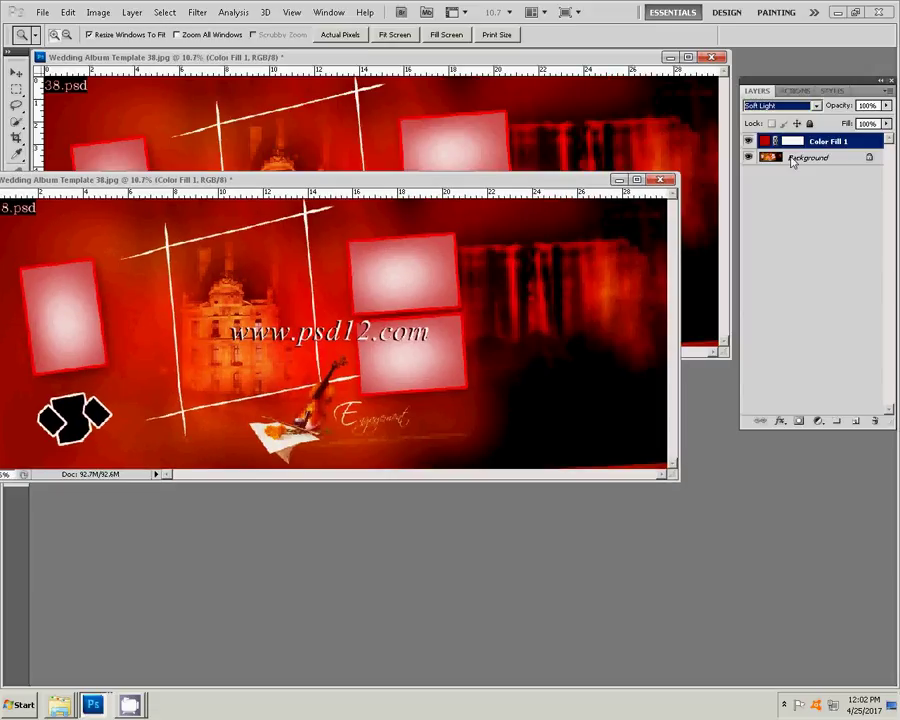
{"action": "left_click_drag", "start_coordinate": [792, 162], "coordinate": [330, 588]}
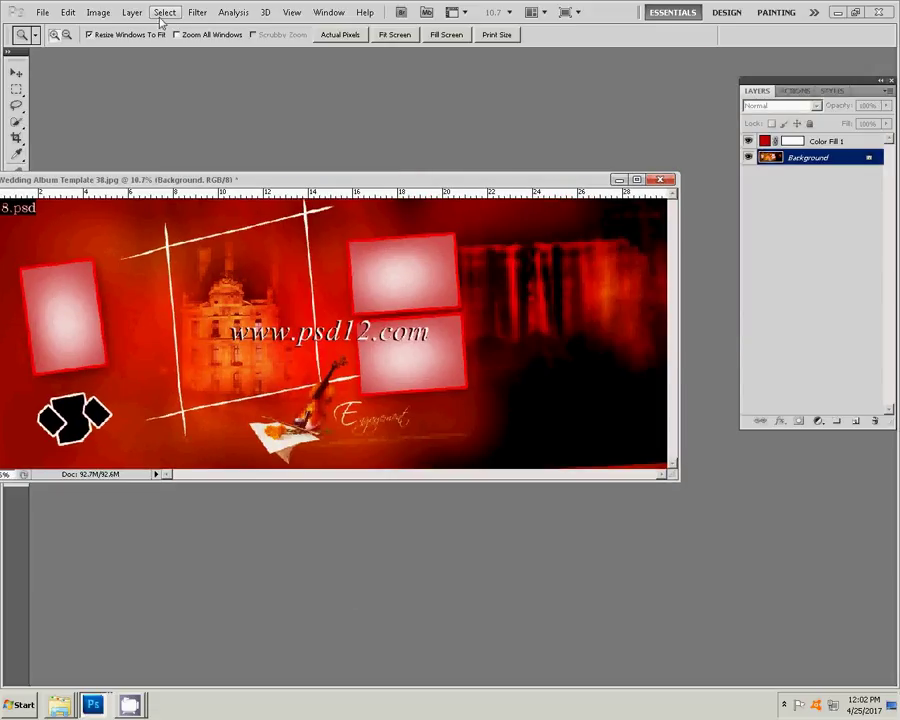
Apply a Motion Blur at 86° angle and 999-pixel distance to the Background.
{"action": "left_click", "coordinate": [197, 12]}
{"action": "mouse_move", "coordinate": [202, 129]}
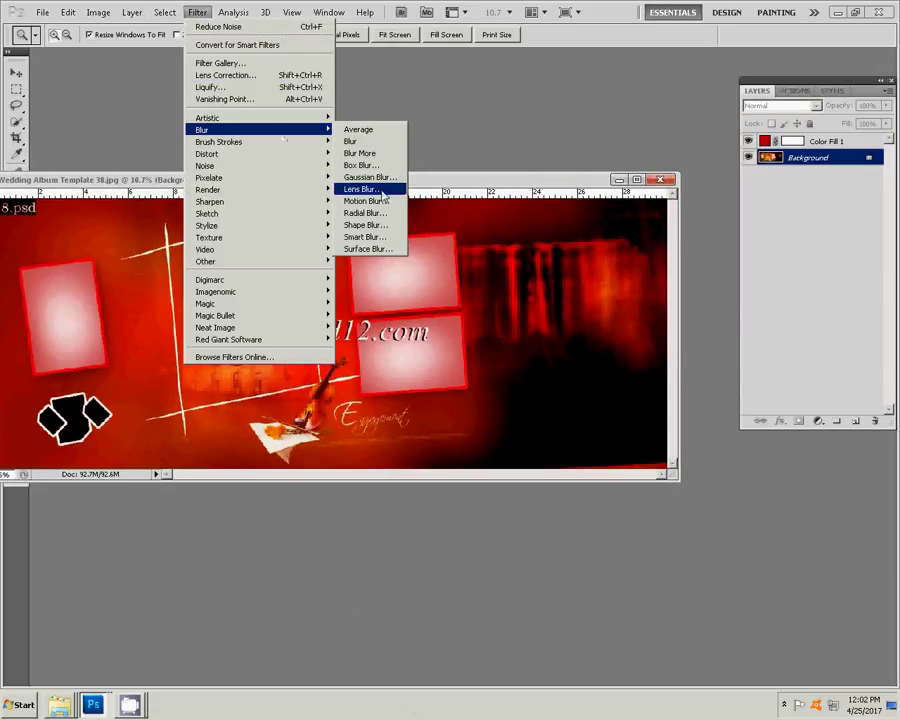
{"action": "left_click", "coordinate": [381, 201]}
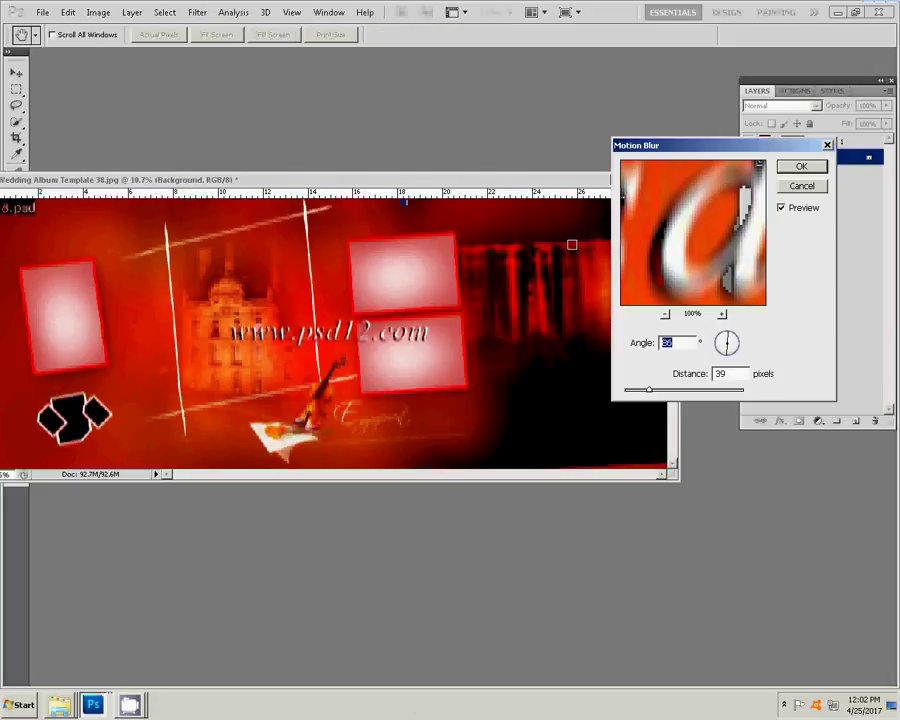
{"action": "left_click_drag", "start_coordinate": [682, 388], "coordinate": [697, 397]}
{"action": "left_click", "coordinate": [697, 397]}
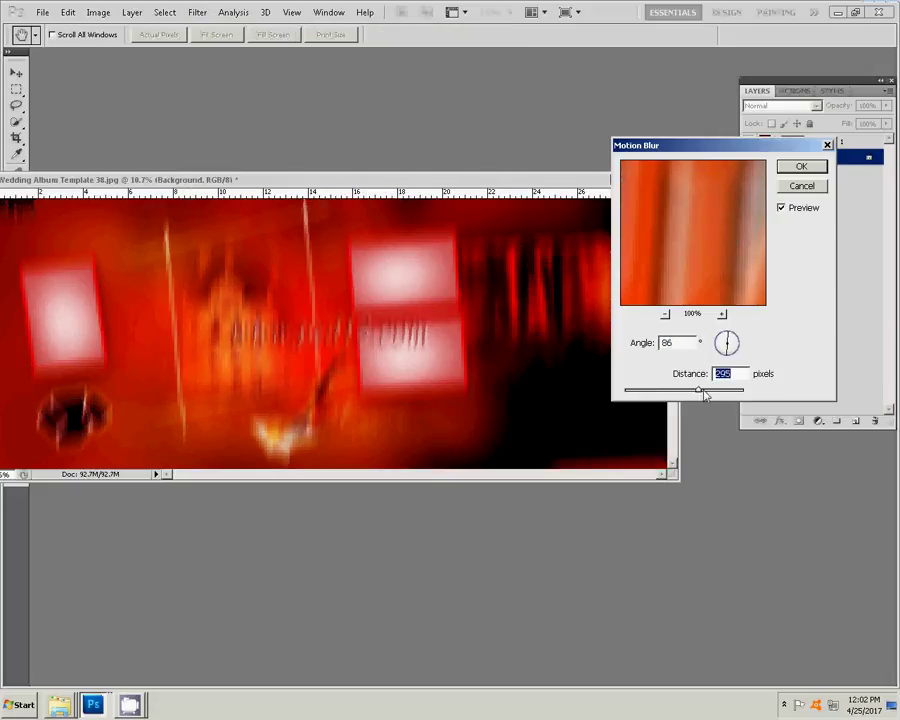
{"action": "left_click_drag", "start_coordinate": [705, 395], "coordinate": [744, 392]}
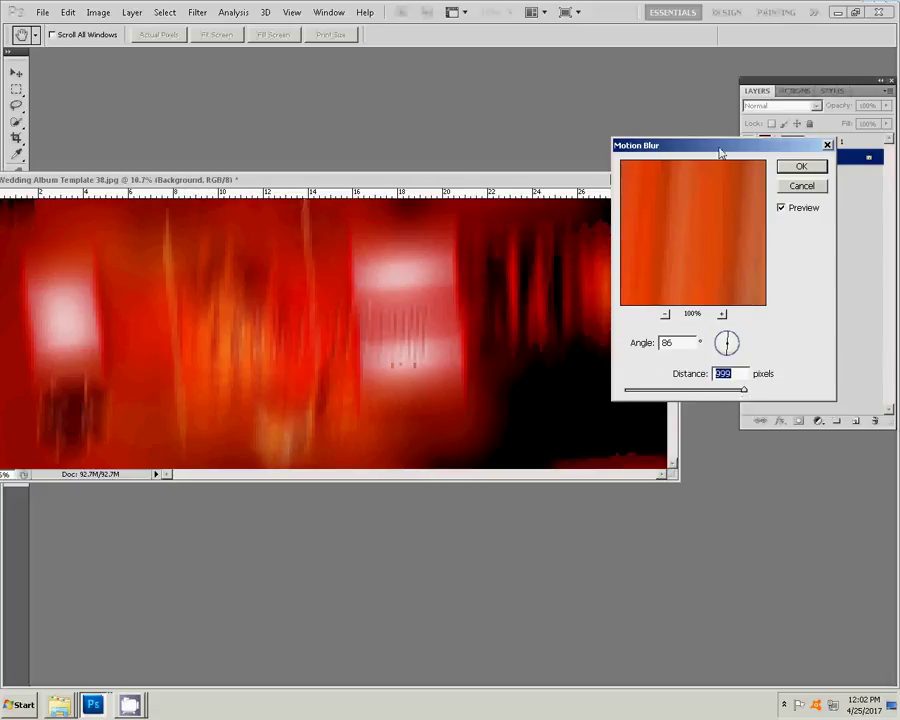
{"action": "left_click", "coordinate": [801, 167]}
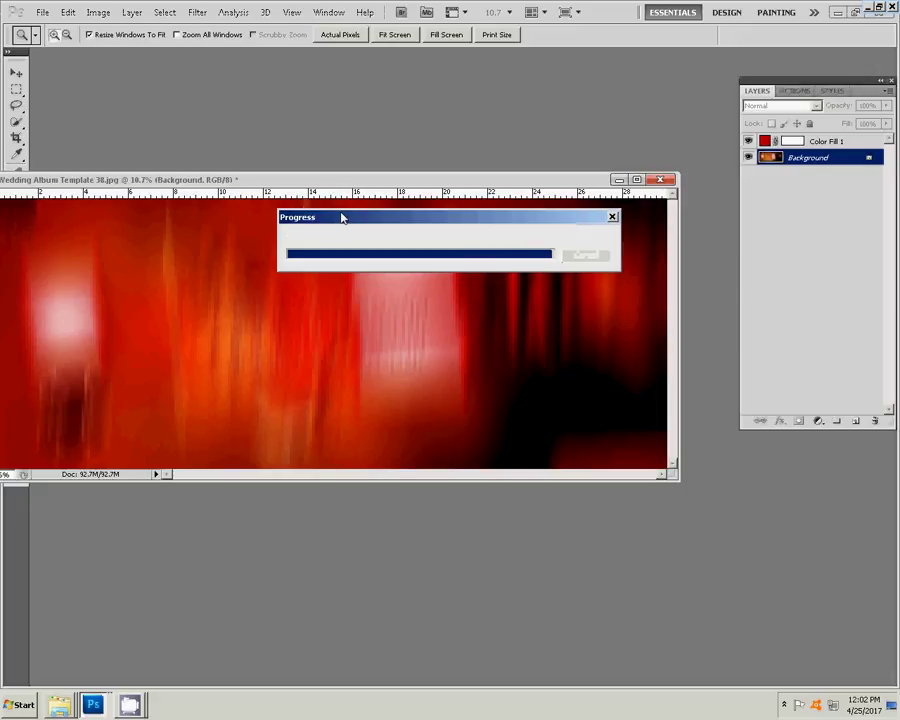
Recolour the Color Fill 1 layer to blue #120cf4 and lower the document window.
{"action": "right_click", "coordinate": [414, 277]}
{"action": "left_click", "coordinate": [430, 283]}
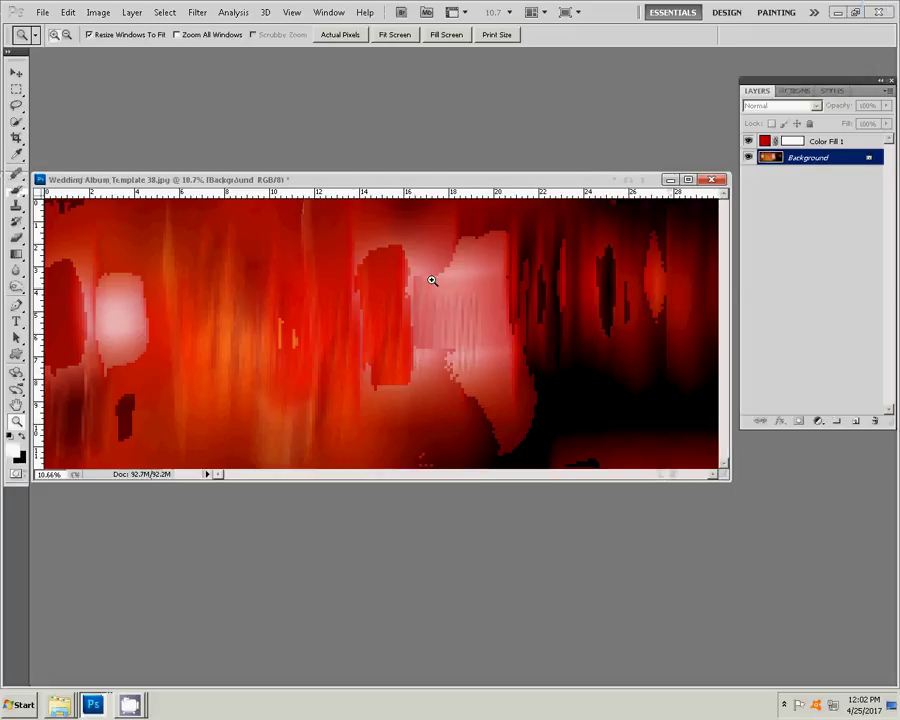
{"action": "left_click", "coordinate": [765, 142]}
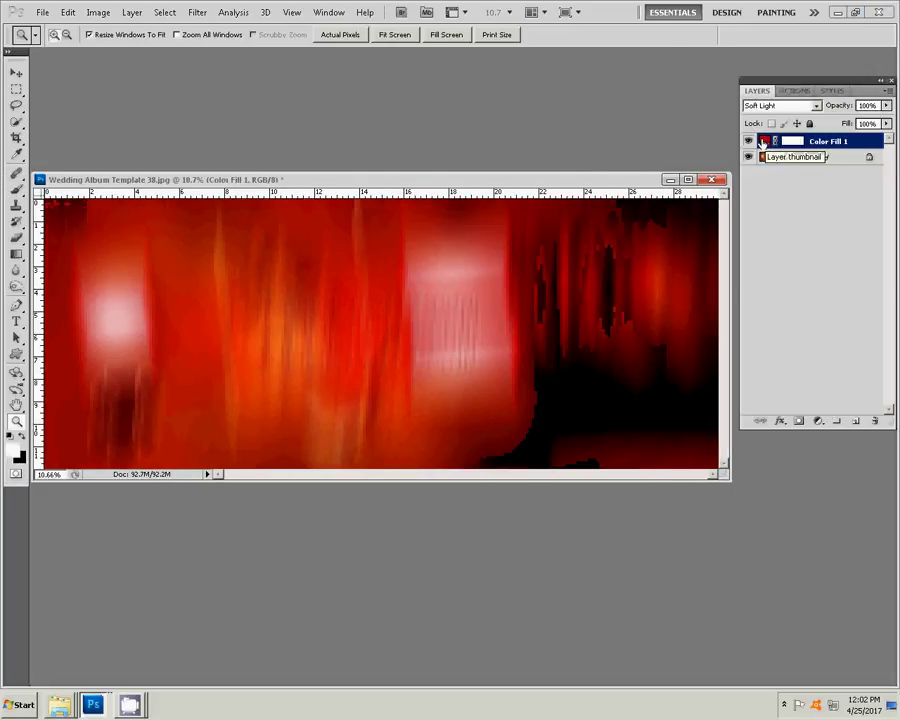
{"action": "double_click", "coordinate": [763, 143]}
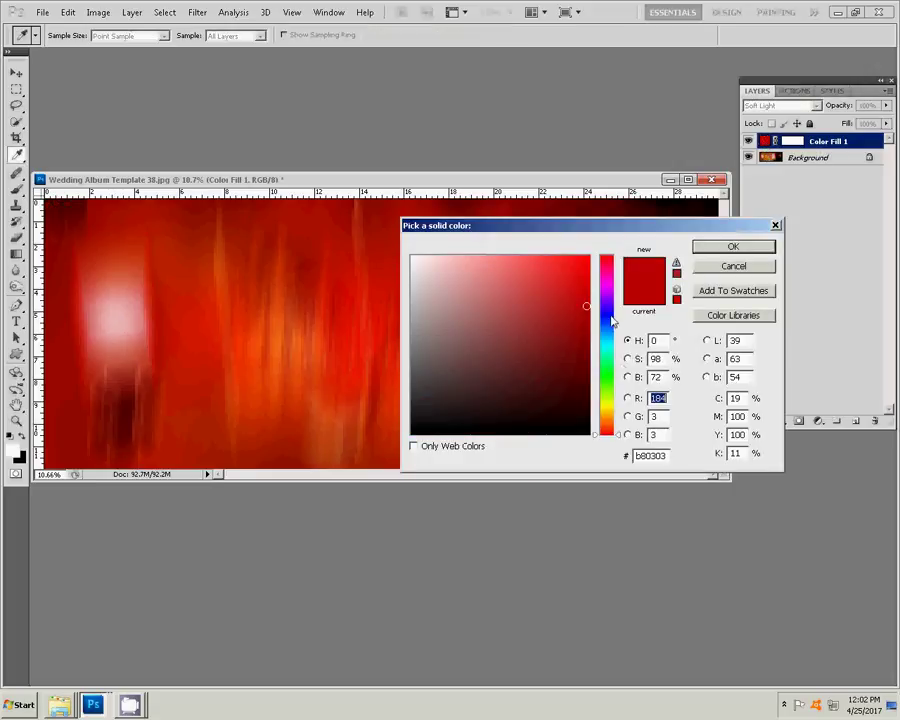
{"action": "left_click", "coordinate": [606, 314]}
{"action": "left_click", "coordinate": [580, 263]}
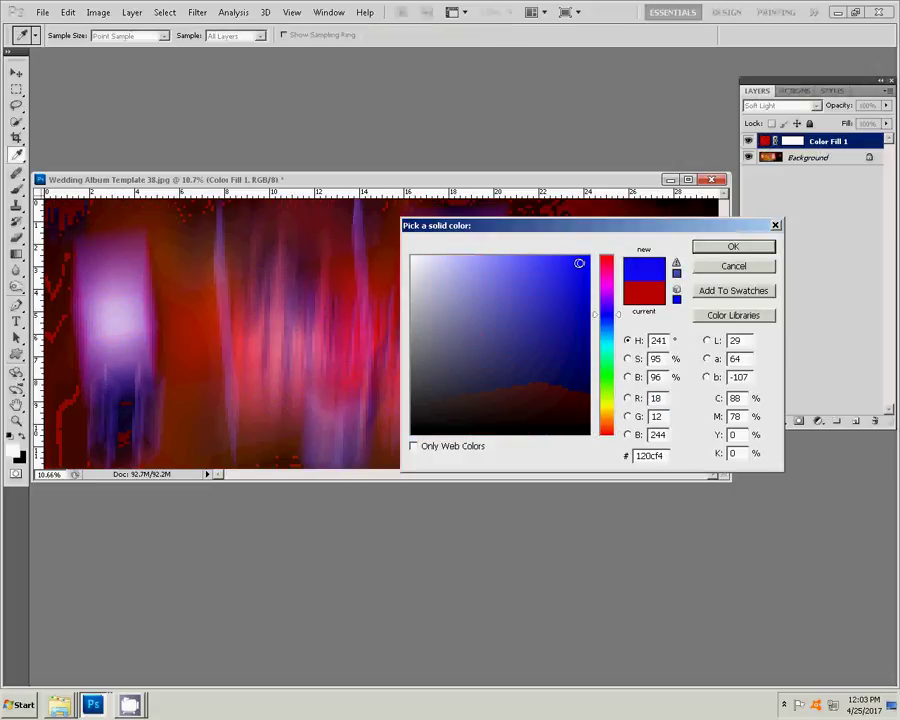
{"action": "left_click", "coordinate": [733, 247]}
{"action": "key", "text": "z"}
{"action": "mouse_move", "coordinate": [504, 181]}
{"action": "left_mouse_down"}
{"action": "mouse_move", "coordinate": [533, 348]}
{"action": "mouse_move", "coordinate": [507, 375]}
{"action": "left_mouse_up"}
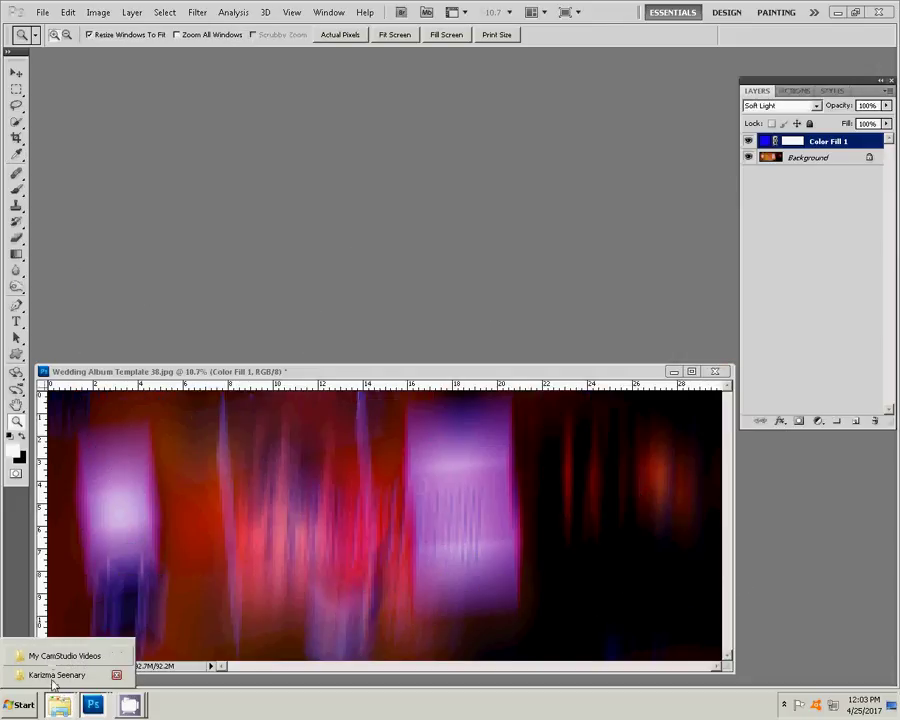
Browse the drives in Explorer and open the Charch folder on Local Disk (J:).
{"action": "left_click", "coordinate": [22, 705]}
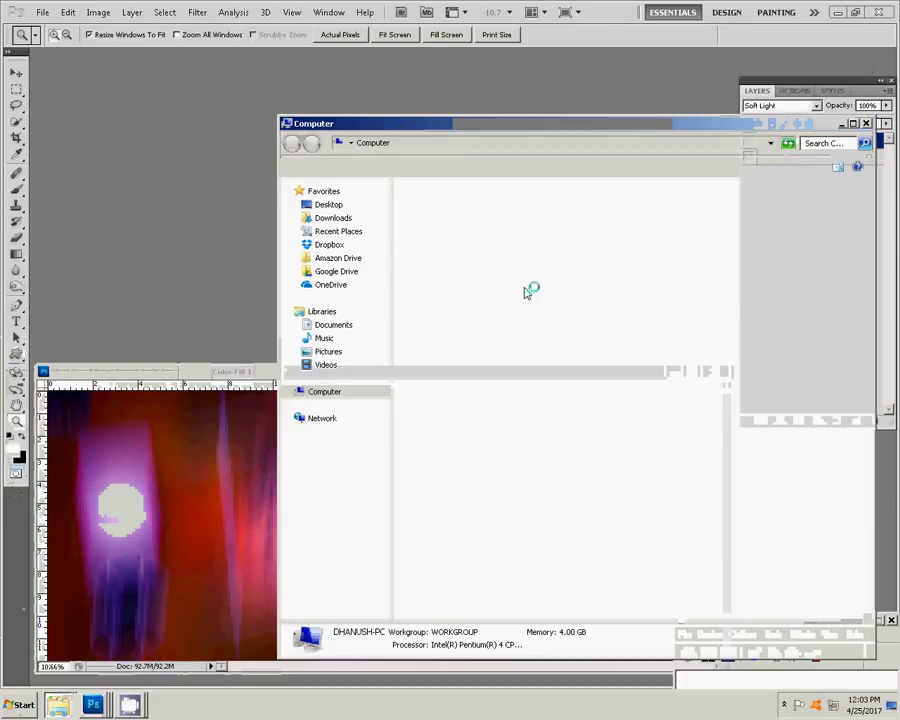
{"action": "left_click", "coordinate": [345, 458]}
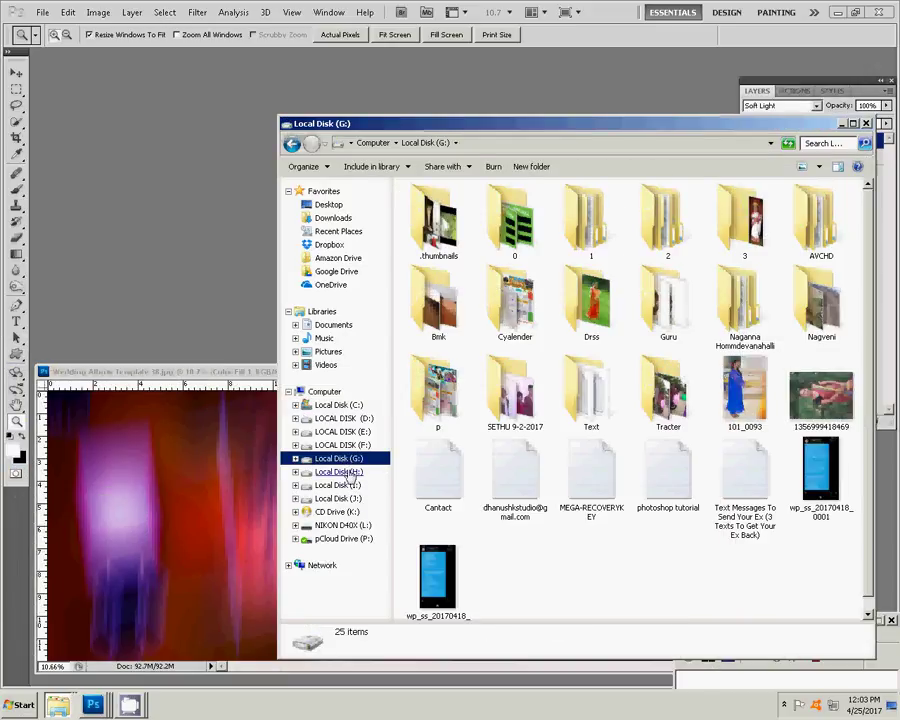
{"action": "left_click", "coordinate": [347, 474]}
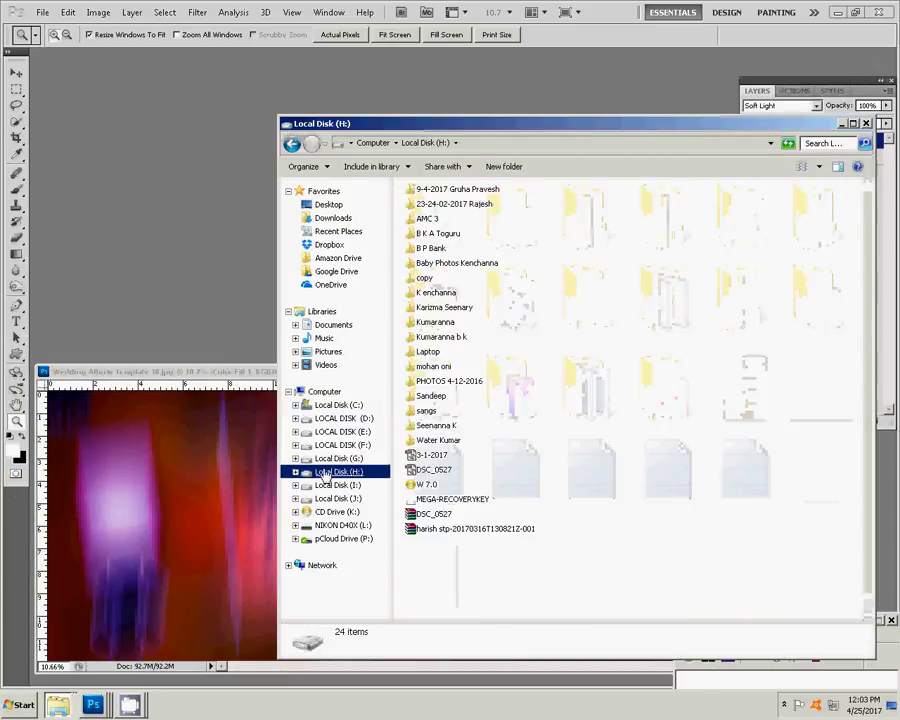
{"action": "left_click", "coordinate": [440, 441]}
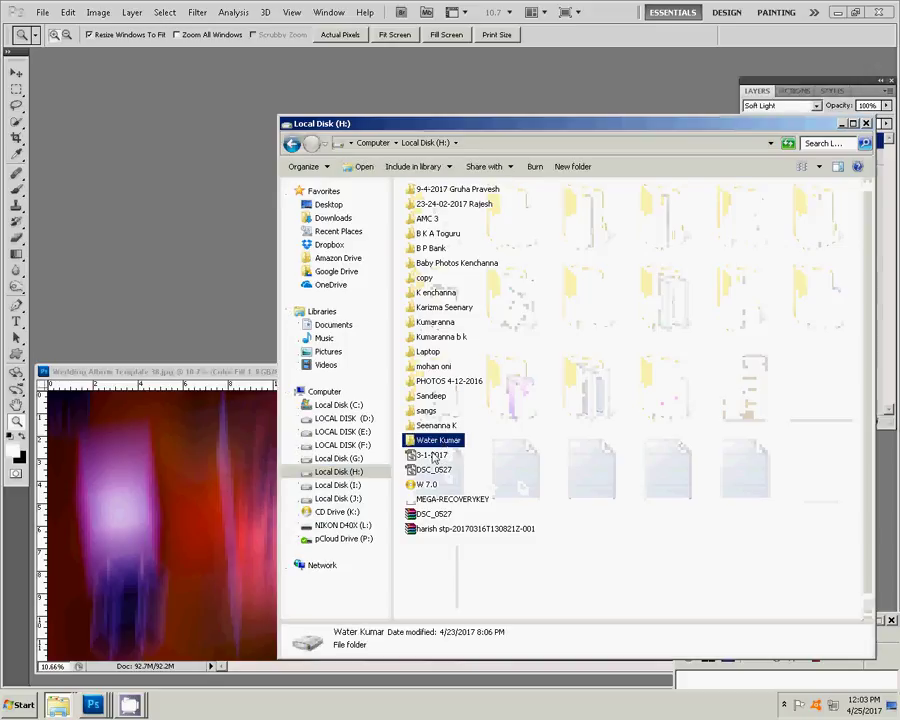
{"action": "key", "text": "Return"}
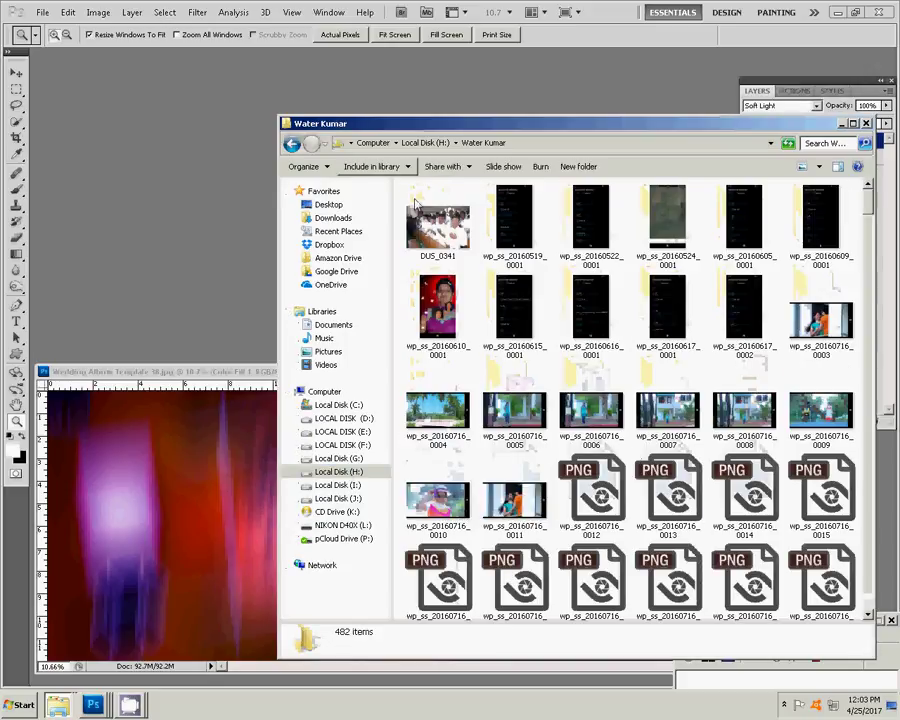
{"action": "left_click", "coordinate": [352, 488]}
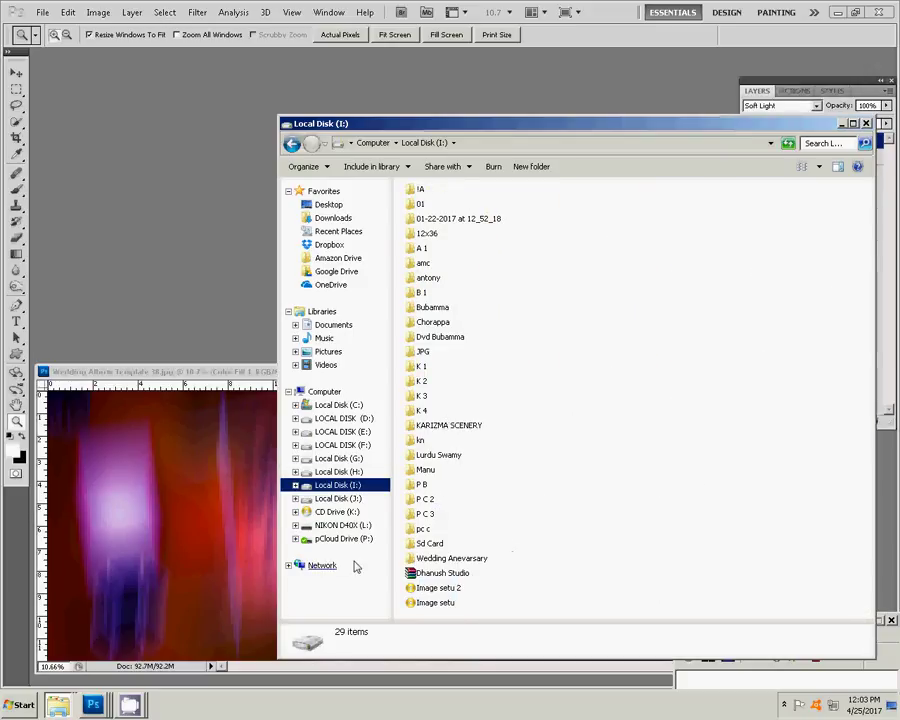
{"action": "left_click", "coordinate": [335, 498]}
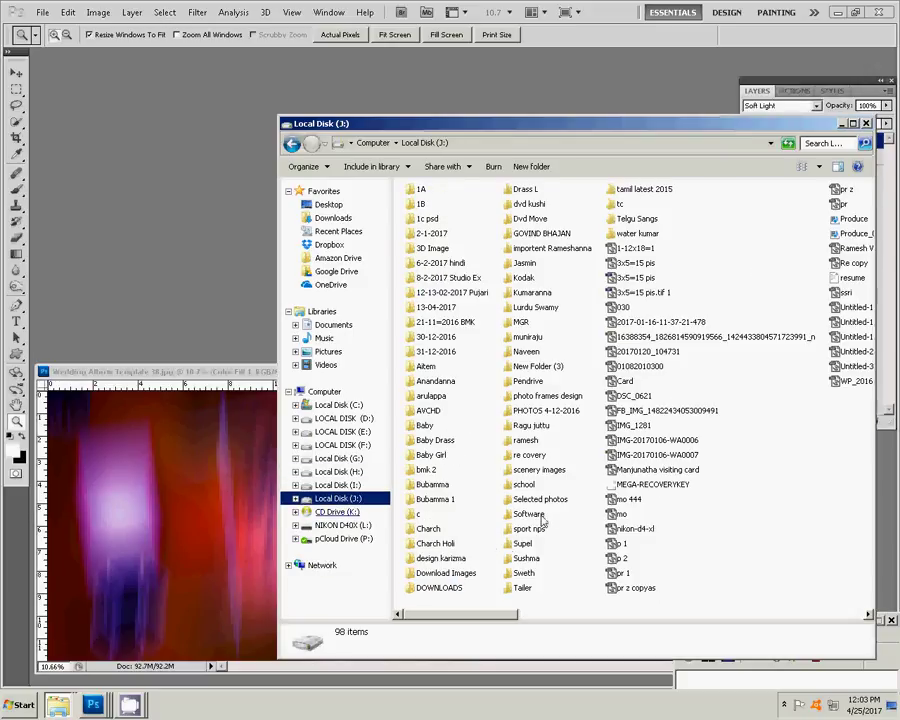
{"action": "double_click", "coordinate": [430, 529]}
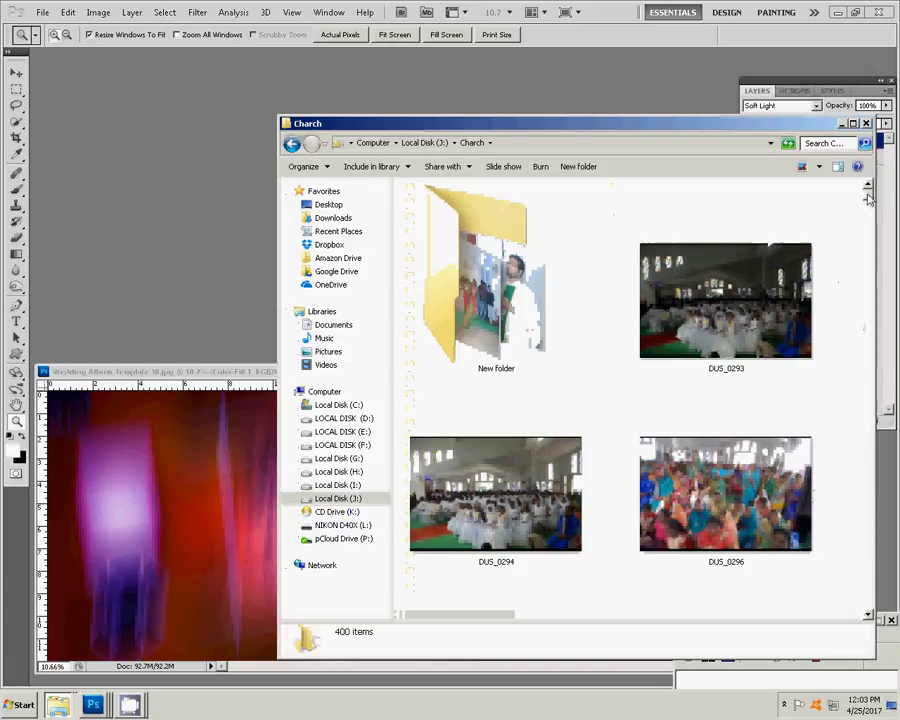
Scroll through the Charch photos down to the last image, DUS_0932.
{"action": "left_click_drag", "start_coordinate": [868, 199], "coordinate": [868, 230]}
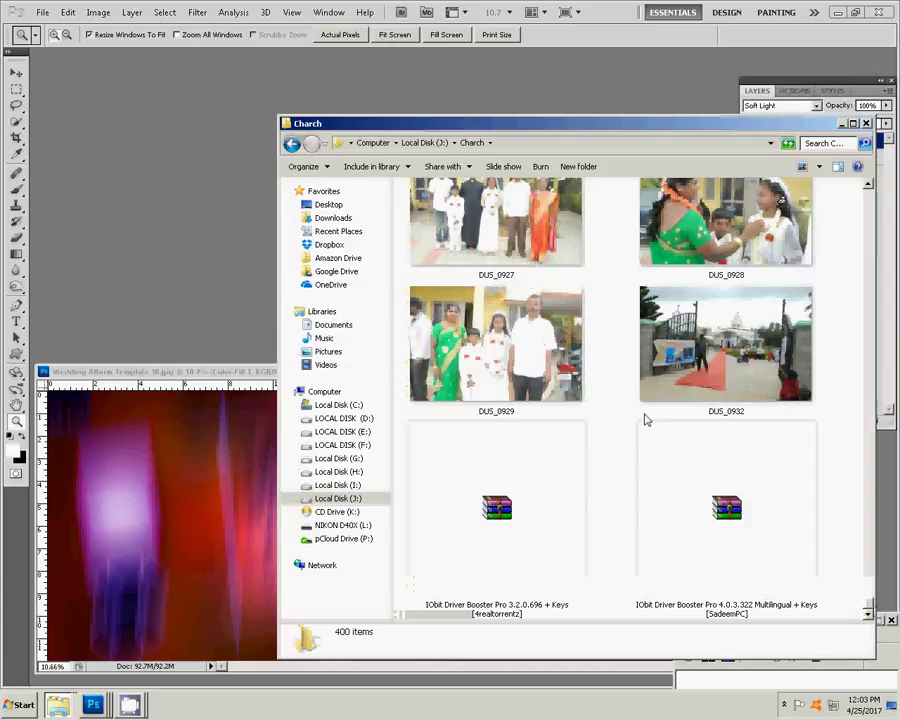
{"action": "left_click", "coordinate": [720, 388]}
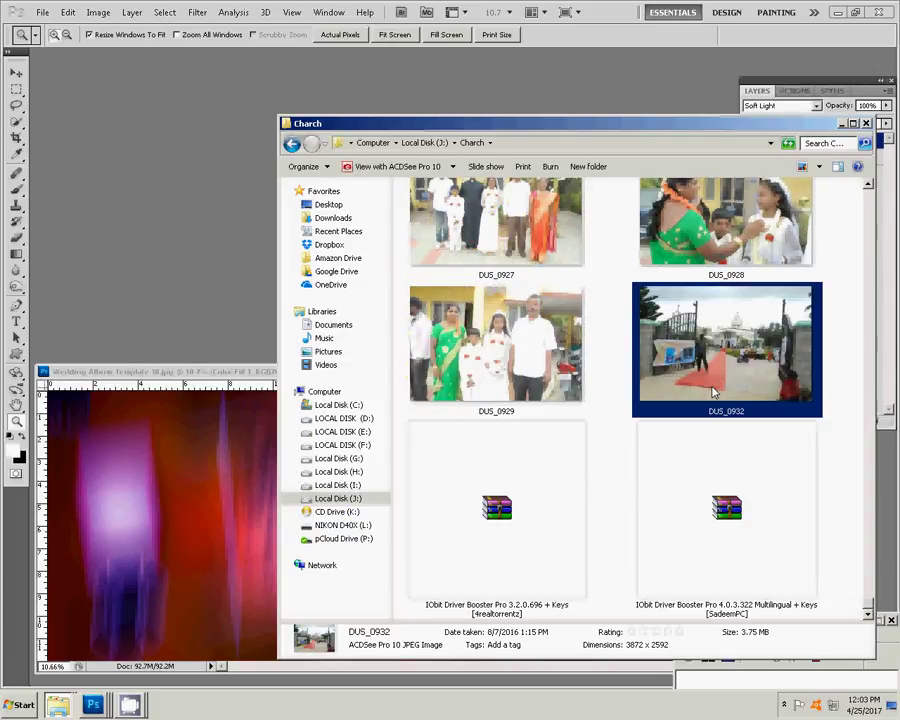
{"action": "scroll", "coordinate": [668, 403], "scroll_direction": "up", "scroll_amount": 2}
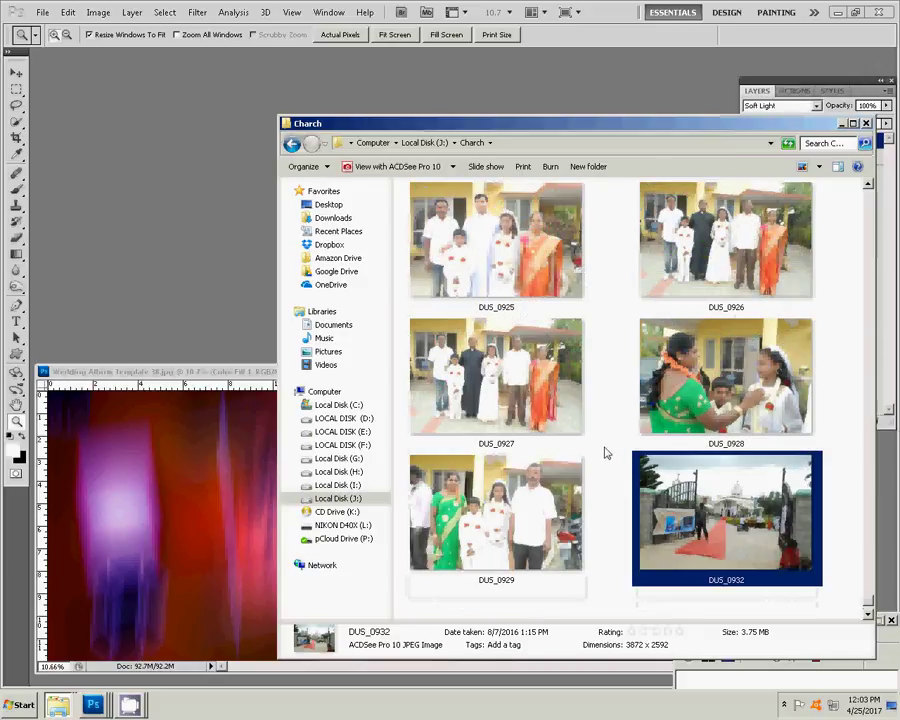
{"action": "scroll", "coordinate": [605, 453], "scroll_direction": "up", "scroll_amount": 15}
{"action": "scroll", "coordinate": [603, 453], "scroll_direction": "down", "scroll_amount": 8}
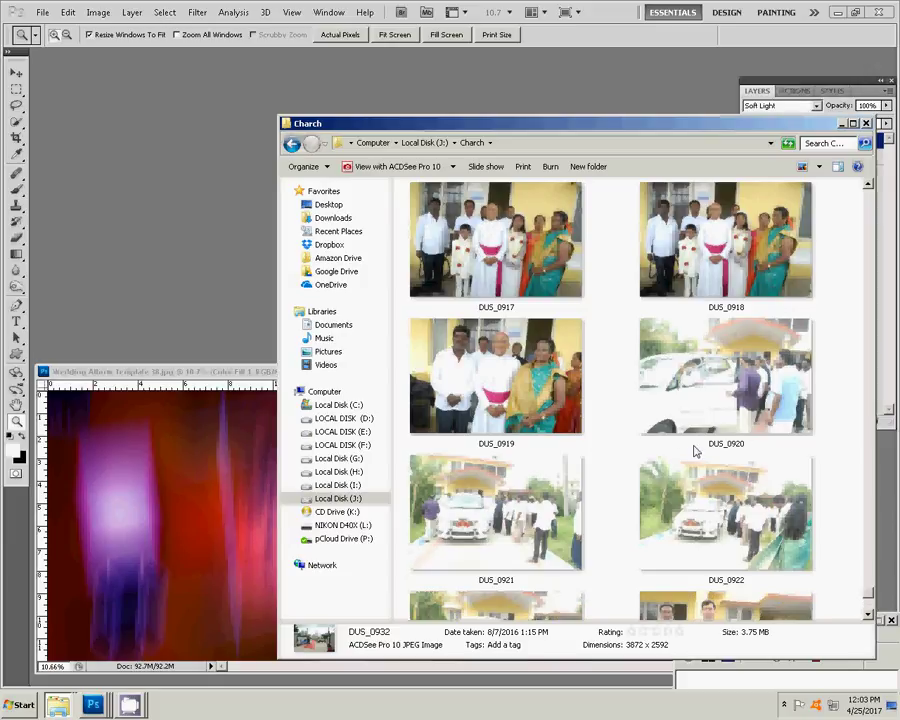
{"action": "scroll", "coordinate": [680, 439], "scroll_direction": "up", "scroll_amount": 2}
{"action": "mouse_move", "coordinate": [677, 441]}
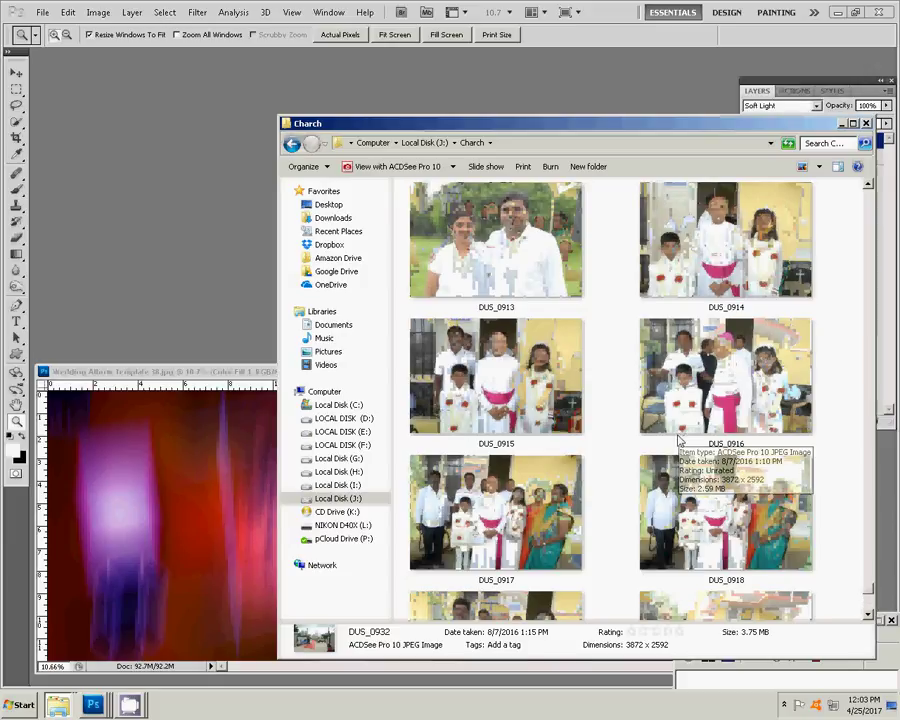
{"action": "scroll", "coordinate": [676, 441], "scroll_direction": "up", "scroll_amount": 2}
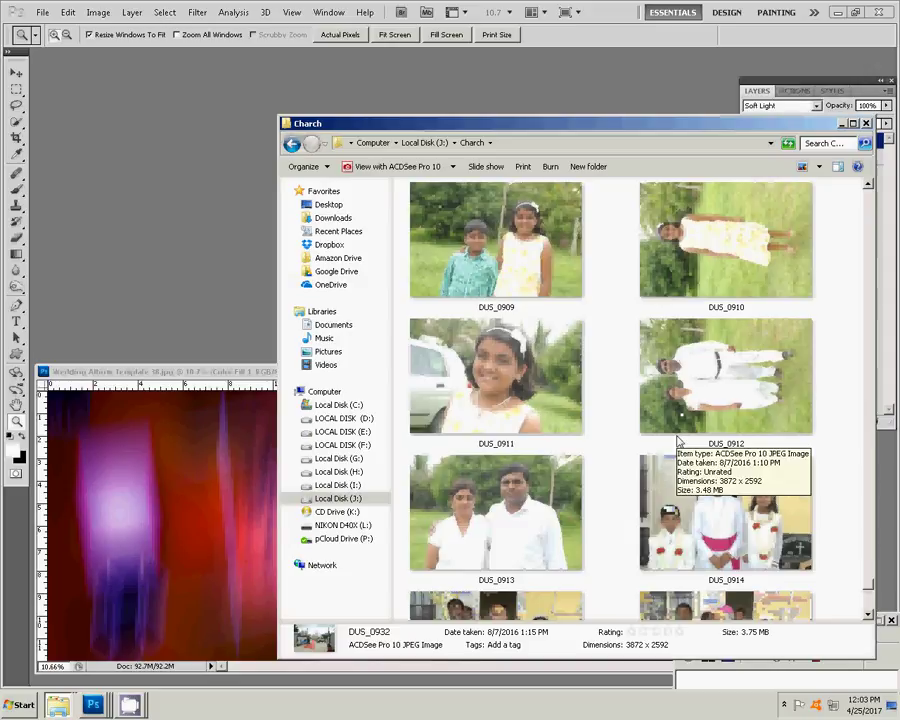
{"action": "scroll", "coordinate": [677, 440], "scroll_direction": "up", "scroll_amount": 4}
{"action": "scroll", "coordinate": [677, 441], "scroll_direction": "up", "scroll_amount": 2}
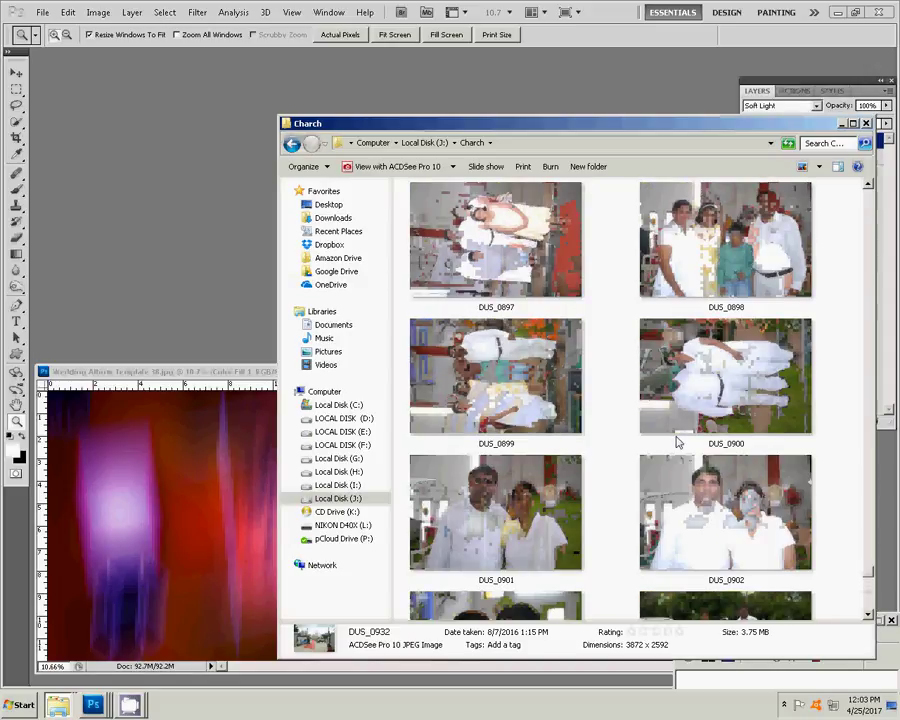
{"action": "scroll", "coordinate": [677, 441], "scroll_direction": "up", "scroll_amount": 2}
{"action": "scroll", "coordinate": [677, 441], "scroll_direction": "up", "scroll_amount": 2}
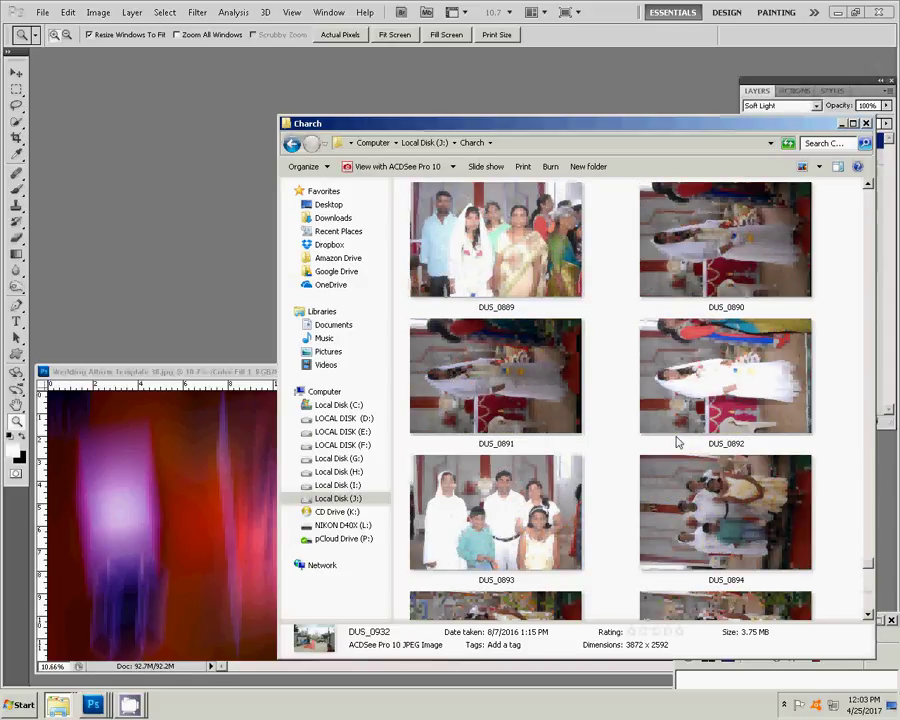
{"action": "scroll", "coordinate": [677, 441], "scroll_direction": "up", "scroll_amount": 2}
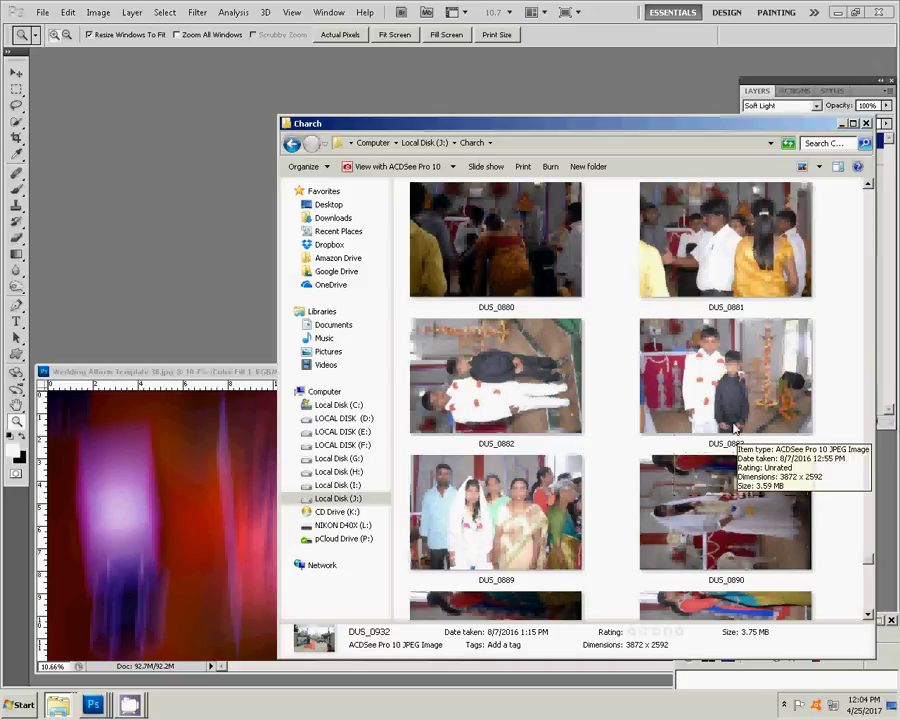
{"action": "scroll", "coordinate": [730, 424], "scroll_direction": "up", "scroll_amount": 2}
{"action": "scroll", "coordinate": [730, 424], "scroll_direction": "up", "scroll_amount": 3}
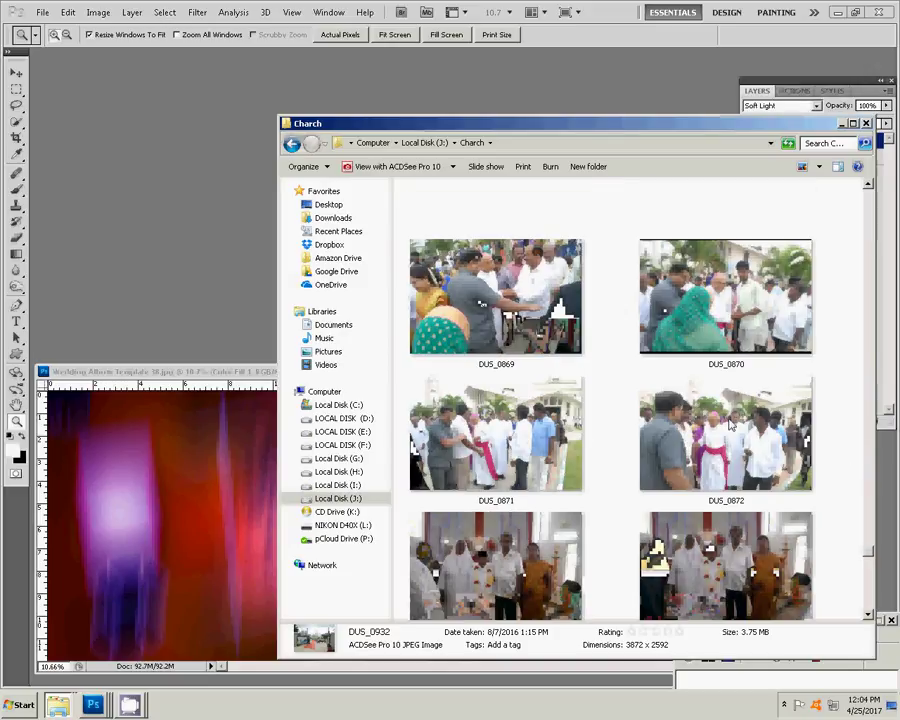
{"action": "scroll", "coordinate": [727, 424], "scroll_direction": "up", "scroll_amount": 1}
{"action": "scroll", "coordinate": [727, 424], "scroll_direction": "up", "scroll_amount": 2}
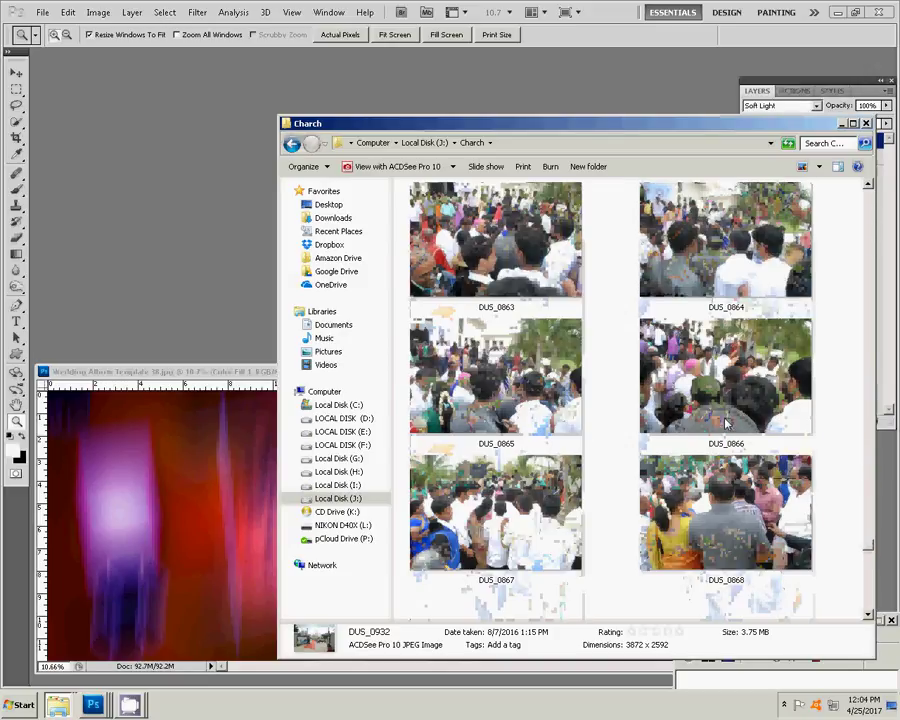
{"action": "scroll", "coordinate": [727, 424], "scroll_direction": "up", "scroll_amount": 3}
{"action": "scroll", "coordinate": [727, 424], "scroll_direction": "up", "scroll_amount": 2}
{"action": "scroll", "coordinate": [727, 424], "scroll_direction": "up", "scroll_amount": 4}
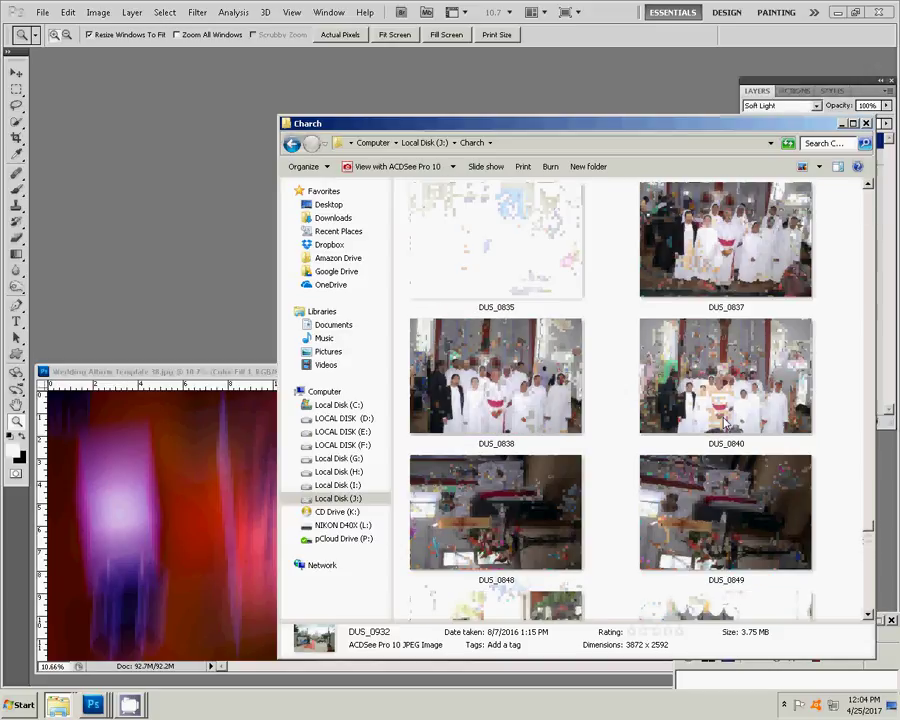
{"action": "scroll", "coordinate": [727, 424], "scroll_direction": "down", "scroll_amount": 2}
{"action": "scroll", "coordinate": [727, 424], "scroll_direction": "down", "scroll_amount": 2}
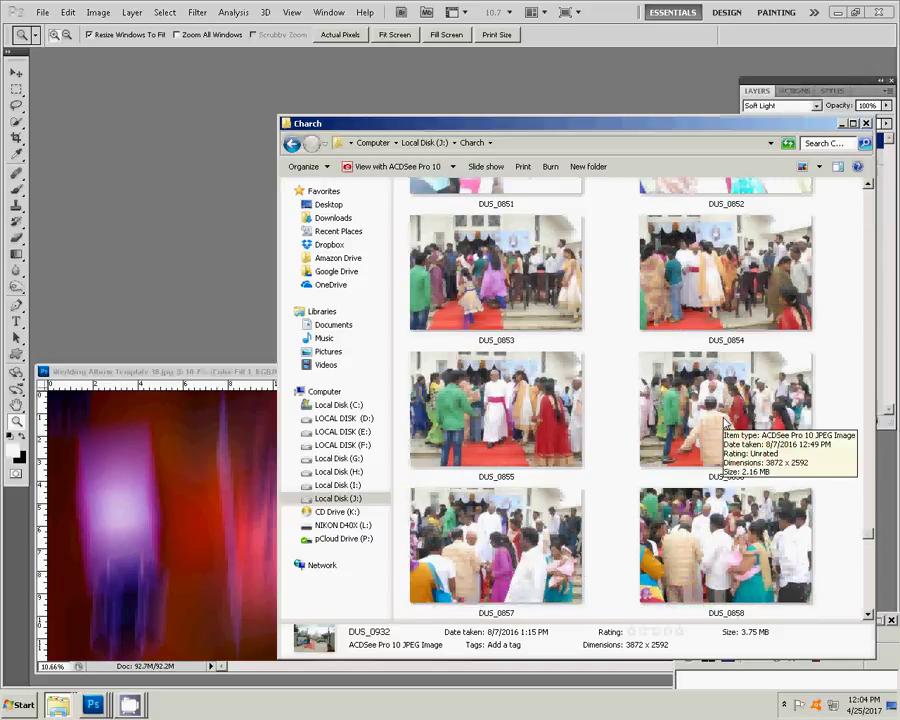
{"action": "scroll", "coordinate": [727, 424], "scroll_direction": "up", "scroll_amount": 1}
{"action": "scroll", "coordinate": [727, 424], "scroll_direction": "up", "scroll_amount": 2}
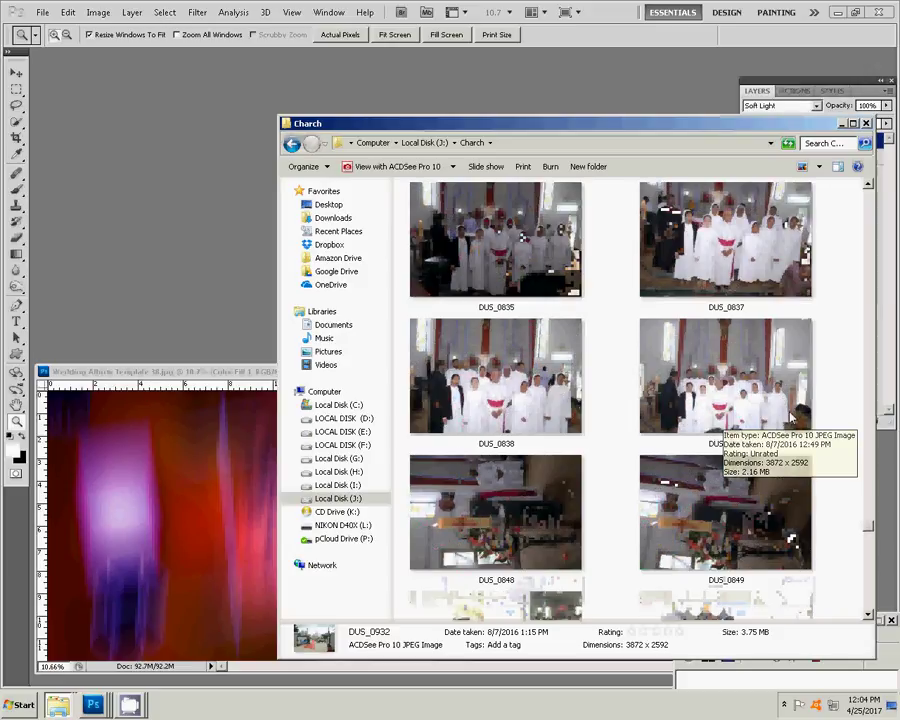
{"action": "scroll", "coordinate": [788, 405], "scroll_direction": "up", "scroll_amount": 2}
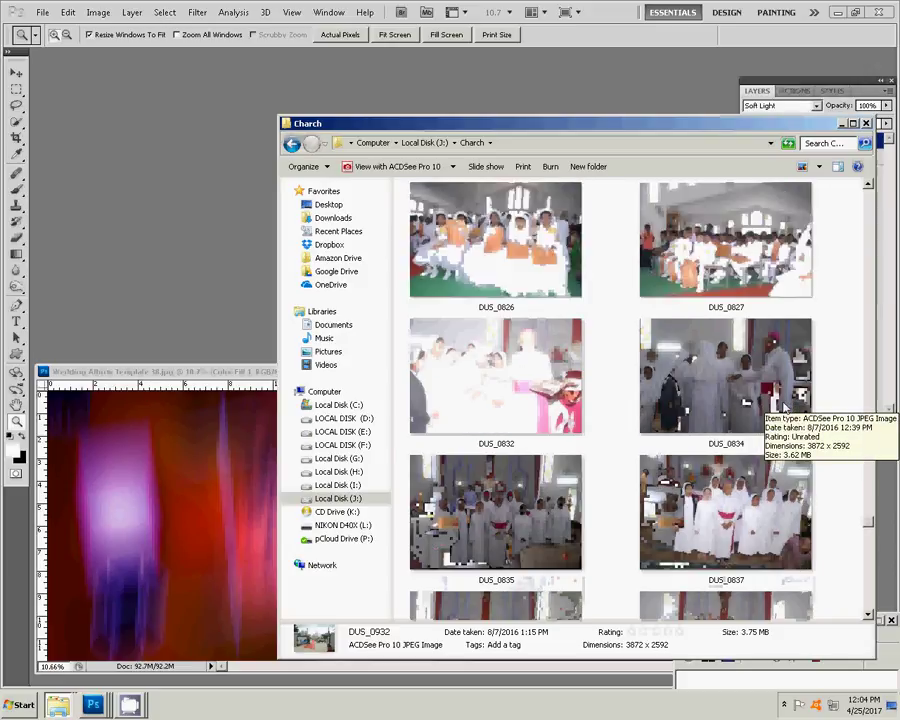
{"action": "scroll", "coordinate": [785, 408], "scroll_direction": "up", "scroll_amount": 2}
{"action": "scroll", "coordinate": [785, 408], "scroll_direction": "up", "scroll_amount": 2}
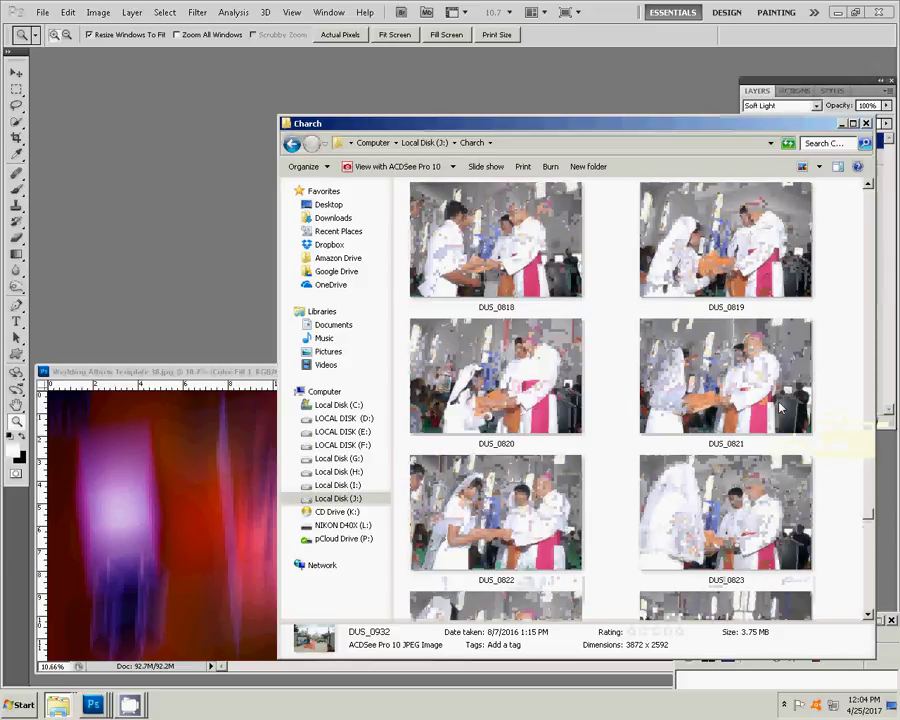
{"action": "scroll", "coordinate": [781, 407], "scroll_direction": "up", "scroll_amount": 1}
{"action": "scroll", "coordinate": [781, 407], "scroll_direction": "up", "scroll_amount": 2}
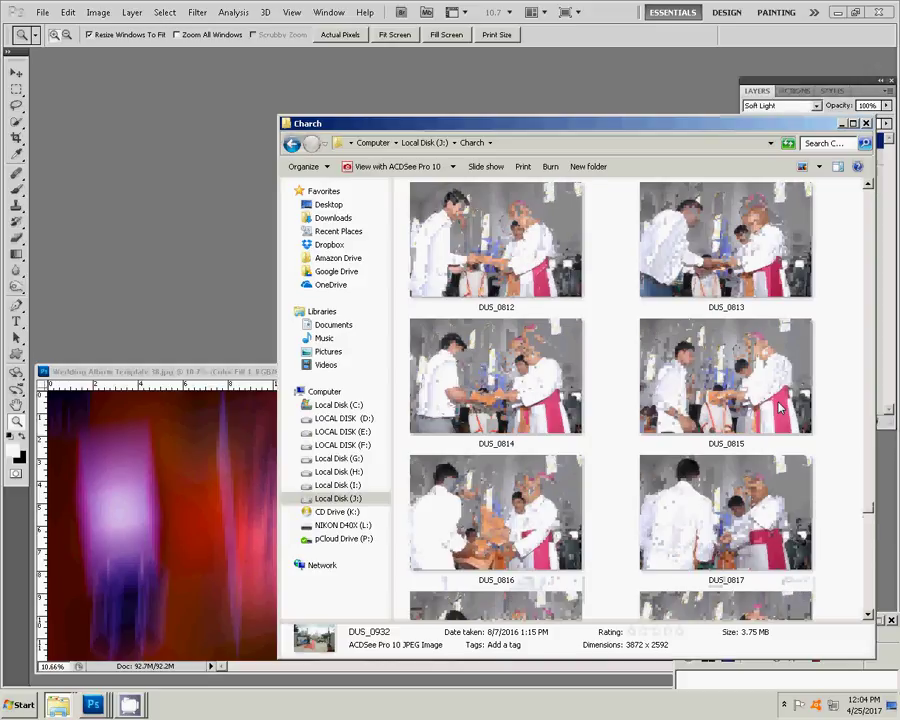
{"action": "scroll", "coordinate": [781, 407], "scroll_direction": "up", "scroll_amount": 2}
{"action": "scroll", "coordinate": [779, 407], "scroll_direction": "up", "scroll_amount": 1}
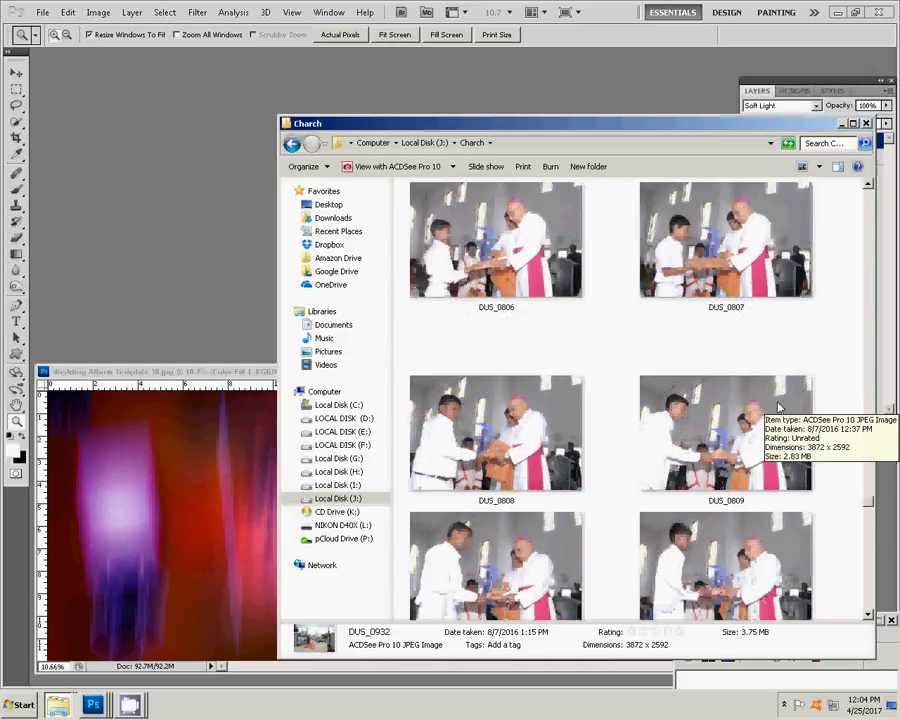
{"action": "scroll", "coordinate": [778, 407], "scroll_direction": "down", "scroll_amount": 2}
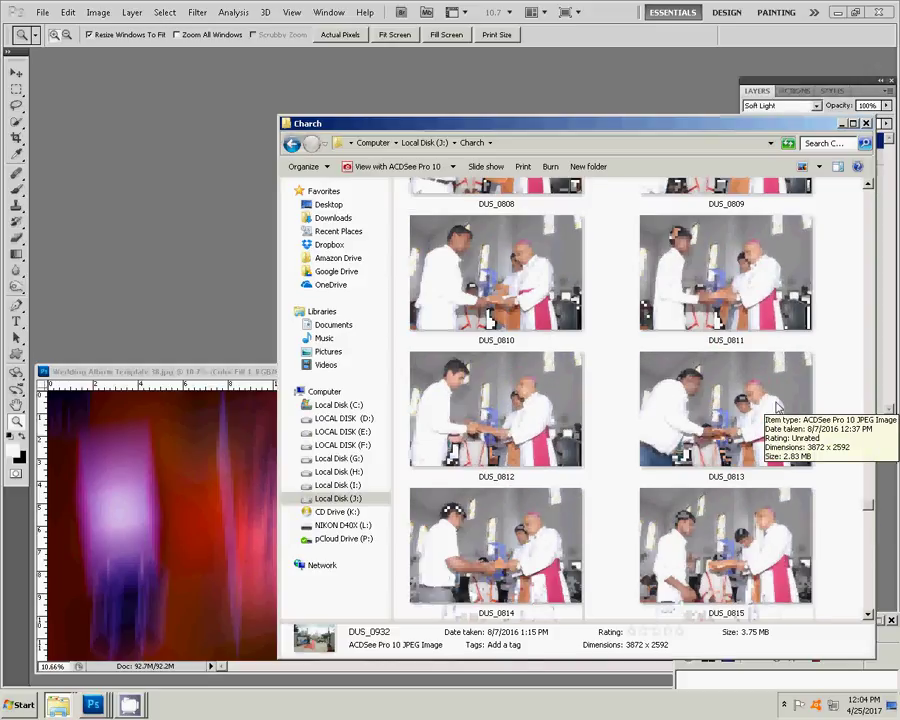
{"action": "scroll", "coordinate": [778, 407], "scroll_direction": "down", "scroll_amount": 2}
{"action": "scroll", "coordinate": [778, 407], "scroll_direction": "down", "scroll_amount": 6}
{"action": "scroll", "coordinate": [778, 407], "scroll_direction": "down", "scroll_amount": 2}
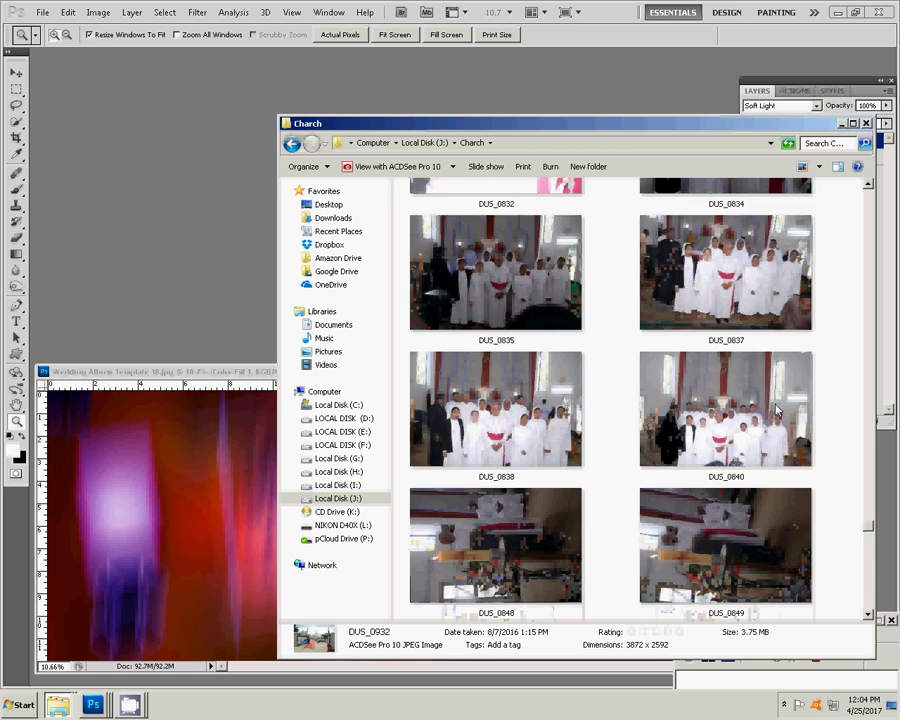
{"action": "scroll", "coordinate": [778, 407], "scroll_direction": "down", "scroll_amount": 4}
{"action": "scroll", "coordinate": [778, 407], "scroll_direction": "down", "scroll_amount": 4}
{"action": "scroll", "coordinate": [773, 405], "scroll_direction": "up", "scroll_amount": 5}
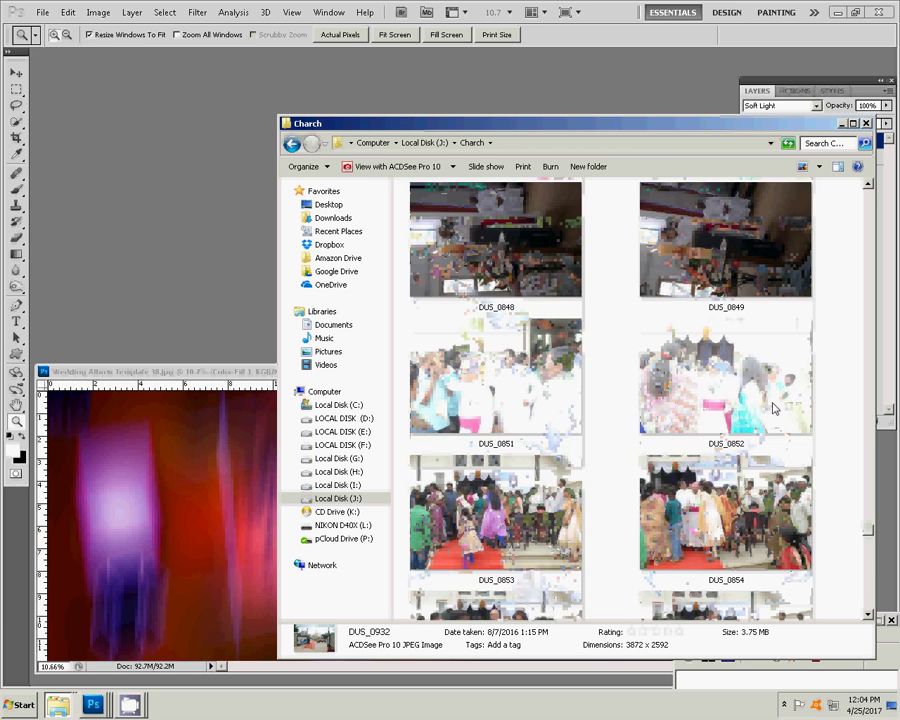
{"action": "scroll", "coordinate": [773, 405], "scroll_direction": "down", "scroll_amount": 3}
{"action": "scroll", "coordinate": [773, 405], "scroll_direction": "up", "scroll_amount": 2}
{"action": "scroll", "coordinate": [773, 405], "scroll_direction": "up", "scroll_amount": 3}
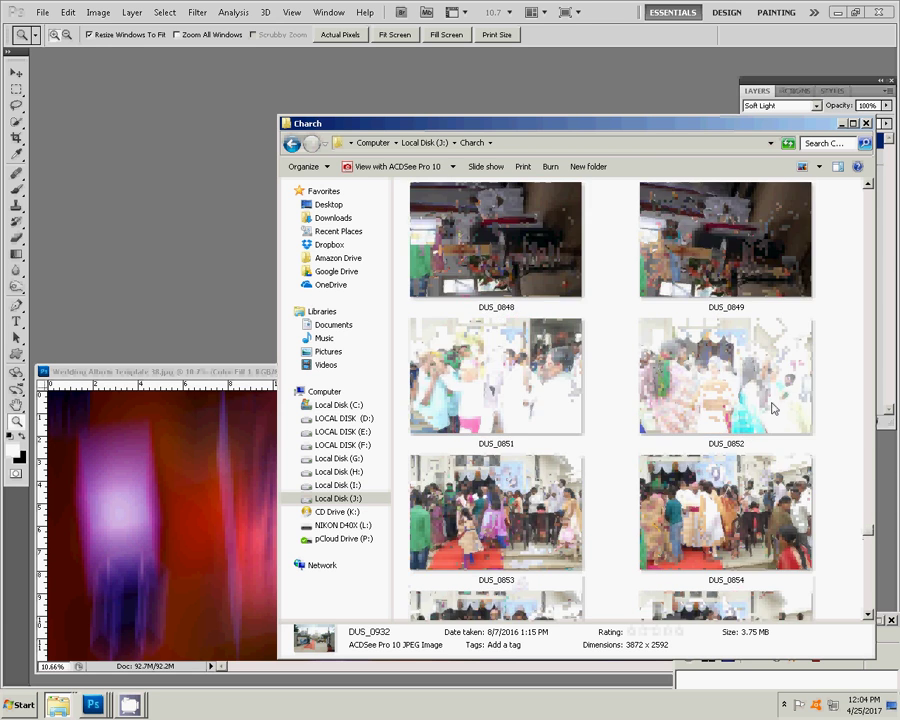
{"action": "scroll", "coordinate": [773, 405], "scroll_direction": "down", "scroll_amount": 2}
{"action": "scroll", "coordinate": [773, 405], "scroll_direction": "down", "scroll_amount": 2}
{"action": "scroll", "coordinate": [773, 405], "scroll_direction": "down", "scroll_amount": 4}
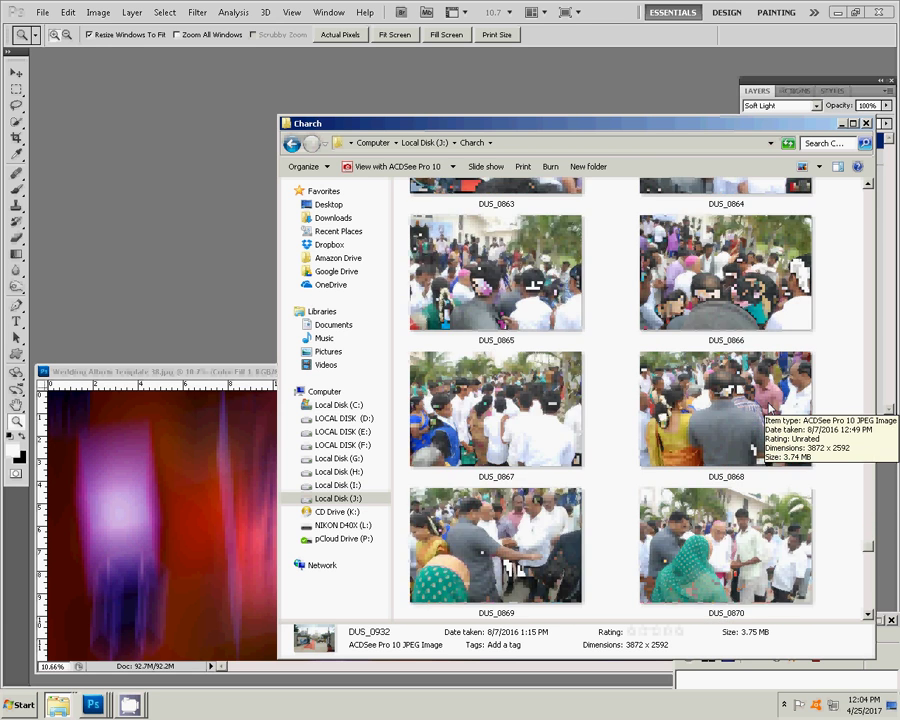
{"action": "scroll", "coordinate": [770, 407], "scroll_direction": "down", "scroll_amount": 6}
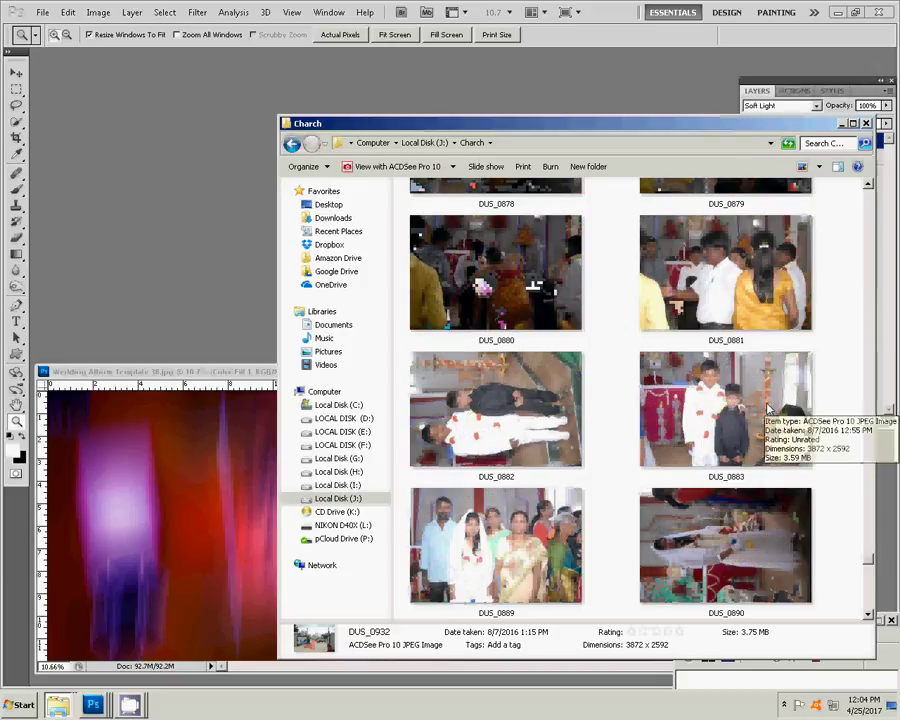
{"action": "scroll", "coordinate": [768, 408], "scroll_direction": "down", "scroll_amount": 2}
{"action": "scroll", "coordinate": [768, 408], "scroll_direction": "down", "scroll_amount": 2}
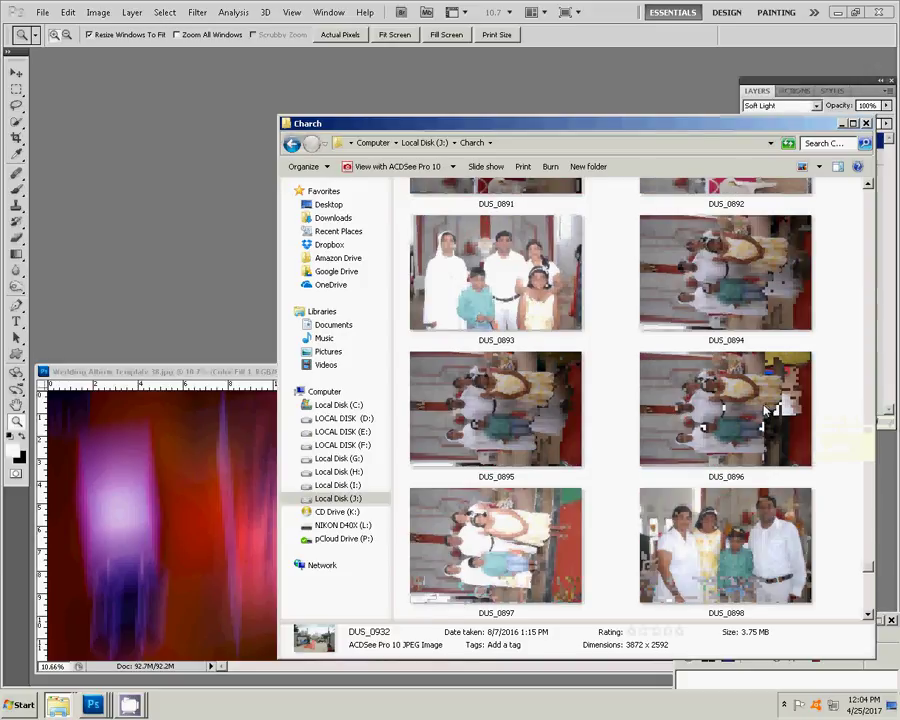
{"action": "scroll", "coordinate": [770, 408], "scroll_direction": "down", "scroll_amount": 2}
{"action": "scroll", "coordinate": [774, 407], "scroll_direction": "down", "scroll_amount": 2}
{"action": "scroll", "coordinate": [776, 407], "scroll_direction": "down", "scroll_amount": 2}
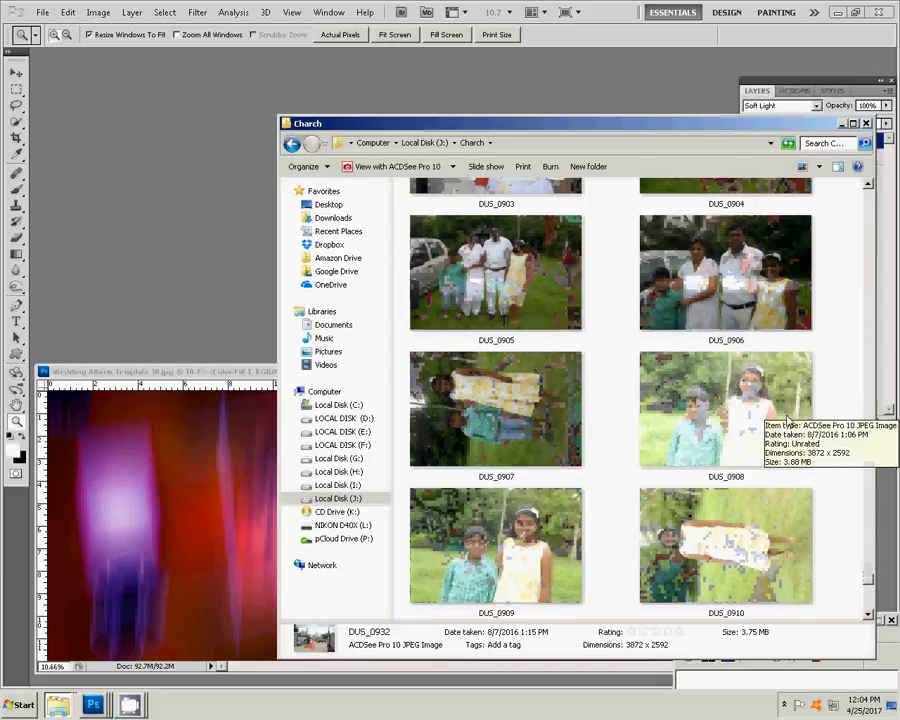
{"action": "scroll", "coordinate": [778, 409], "scroll_direction": "down", "scroll_amount": 4}
{"action": "scroll", "coordinate": [782, 413], "scroll_direction": "down", "scroll_amount": 2}
{"action": "scroll", "coordinate": [787, 415], "scroll_direction": "down", "scroll_amount": 4}
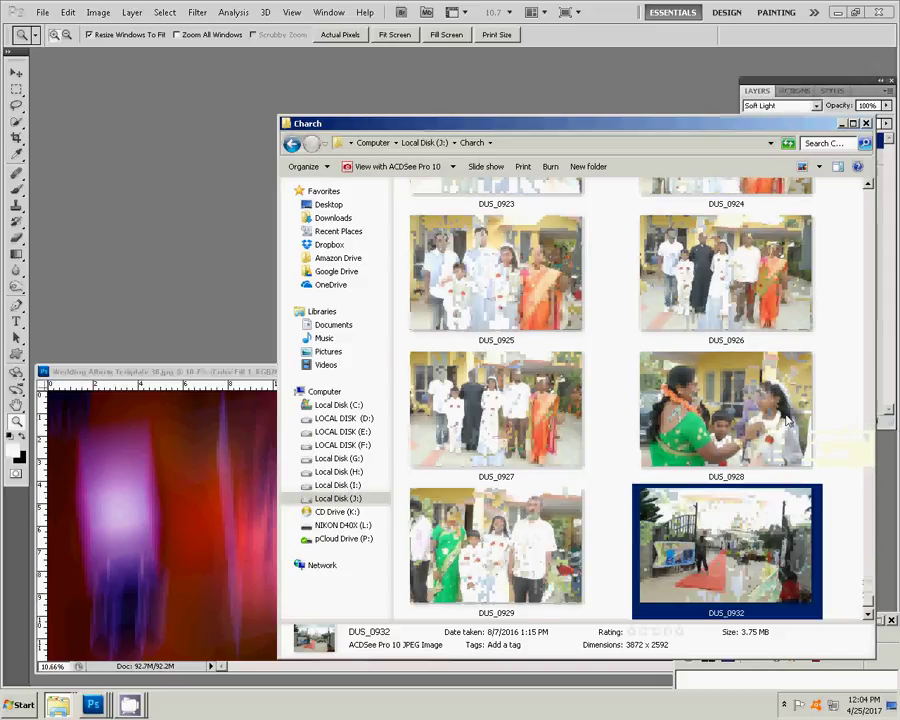
{"action": "scroll", "coordinate": [700, 372], "scroll_direction": "down", "scroll_amount": 2}
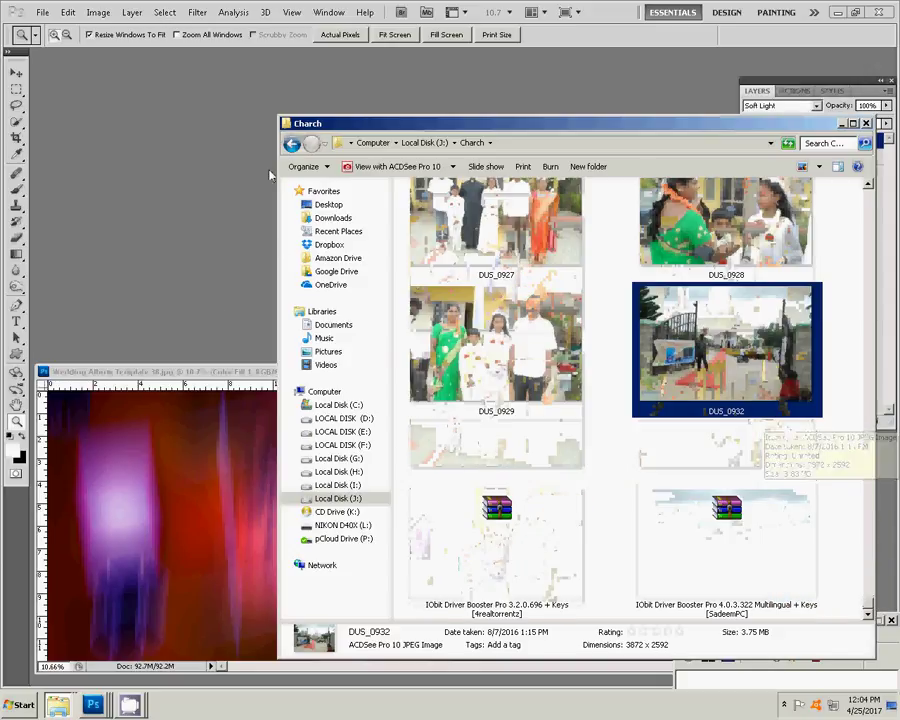
Go up to Local Disk (J:), open the Charch Holi folder and scroll through it.
{"action": "key", "text": "BackSpace"}
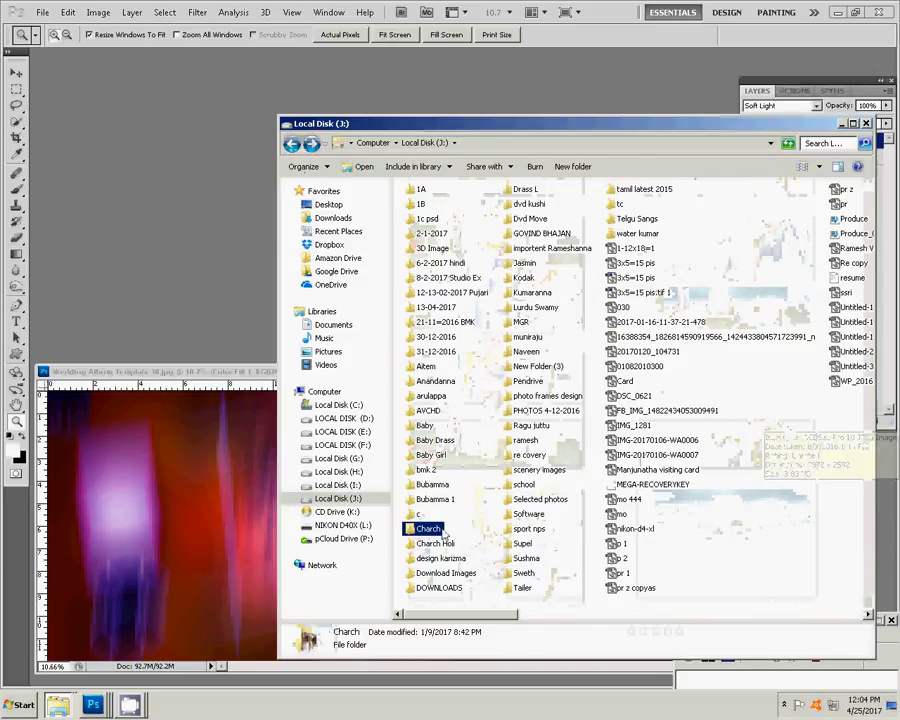
{"action": "double_click", "coordinate": [440, 545]}
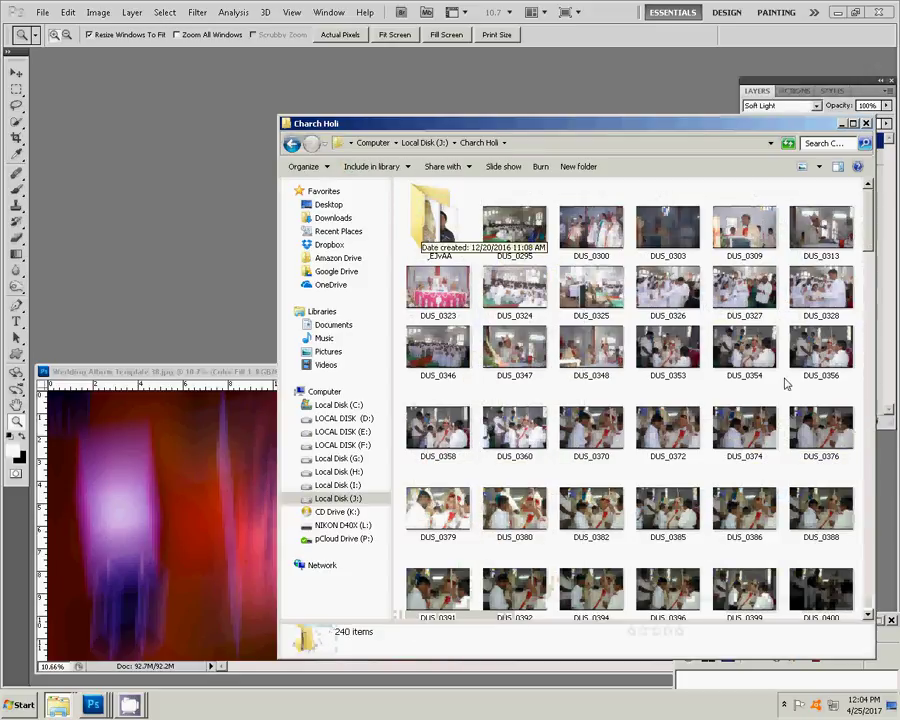
{"action": "scroll", "coordinate": [736, 392], "scroll_direction": "down", "scroll_amount": 2}
{"action": "scroll", "coordinate": [733, 395], "scroll_direction": "down", "scroll_amount": 3}
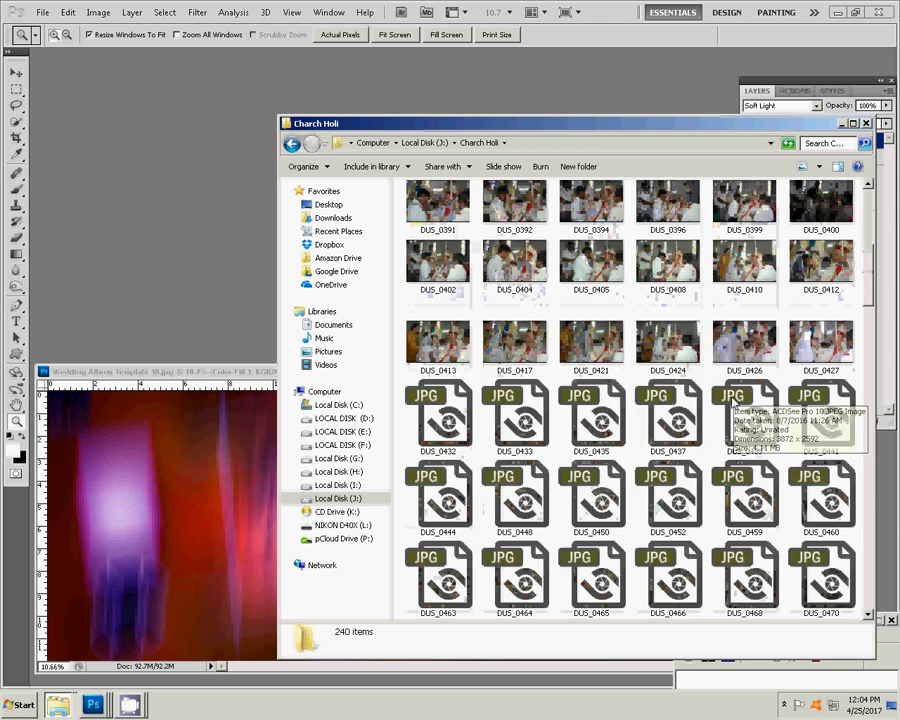
{"action": "scroll", "coordinate": [760, 390], "scroll_direction": "down", "scroll_amount": 3}
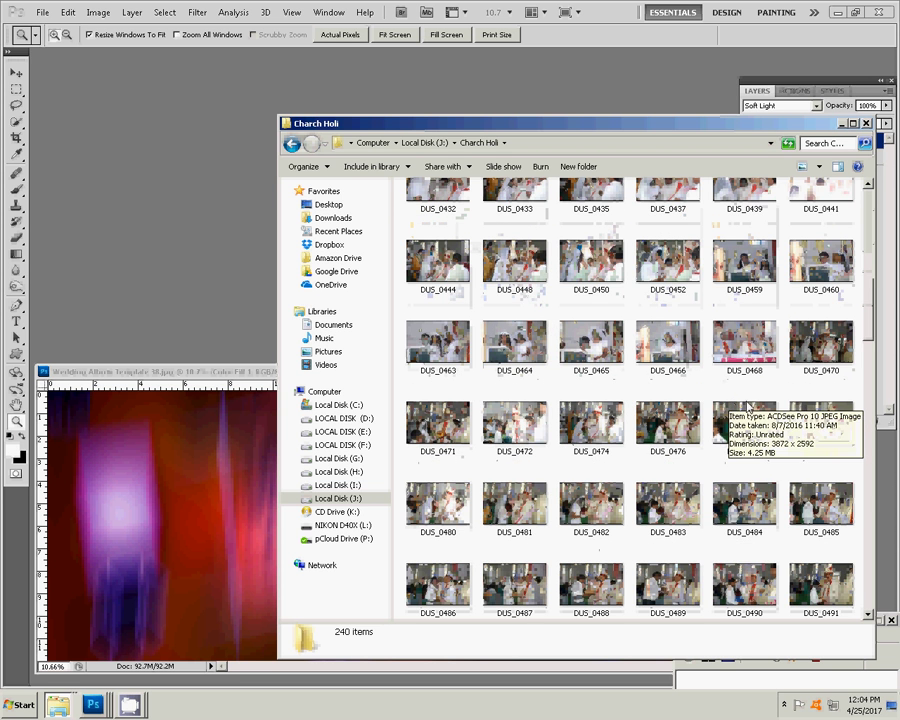
{"action": "left_click_drag", "start_coordinate": [868, 328], "coordinate": [864, 587]}
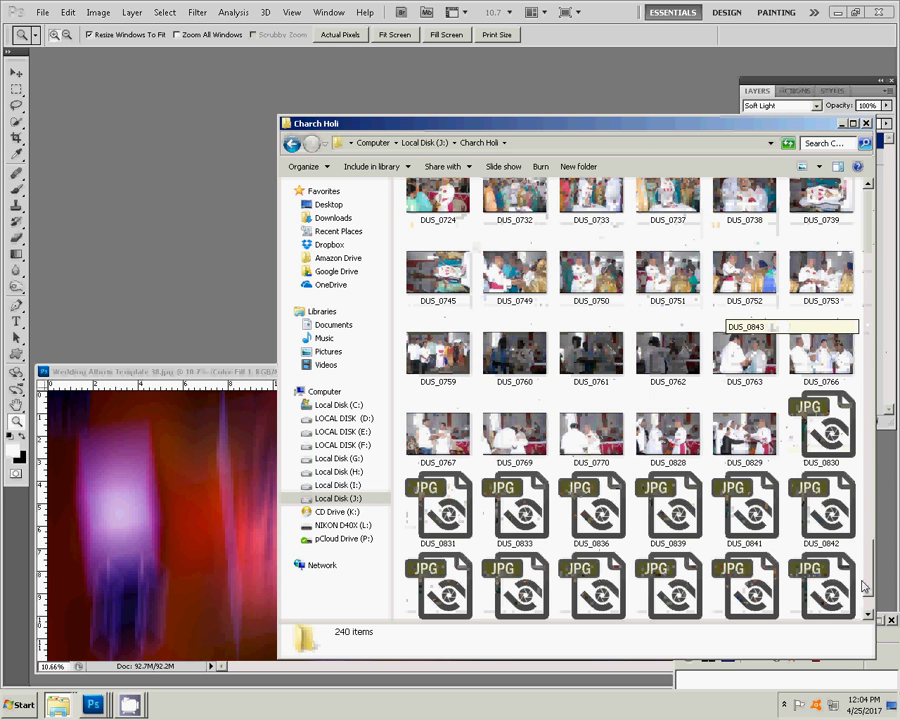
{"action": "scroll", "coordinate": [864, 587], "scroll_direction": "down", "scroll_amount": 1}
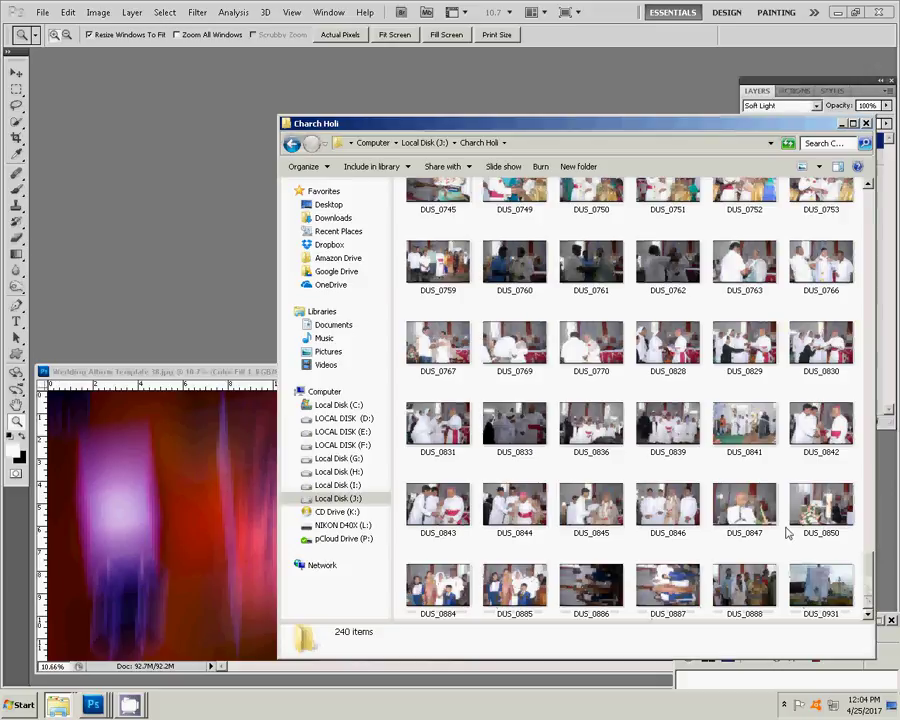
Scroll back up and open photo DUS_0570 in the photo viewer.
{"action": "scroll", "coordinate": [720, 520], "scroll_direction": "up", "scroll_amount": 2}
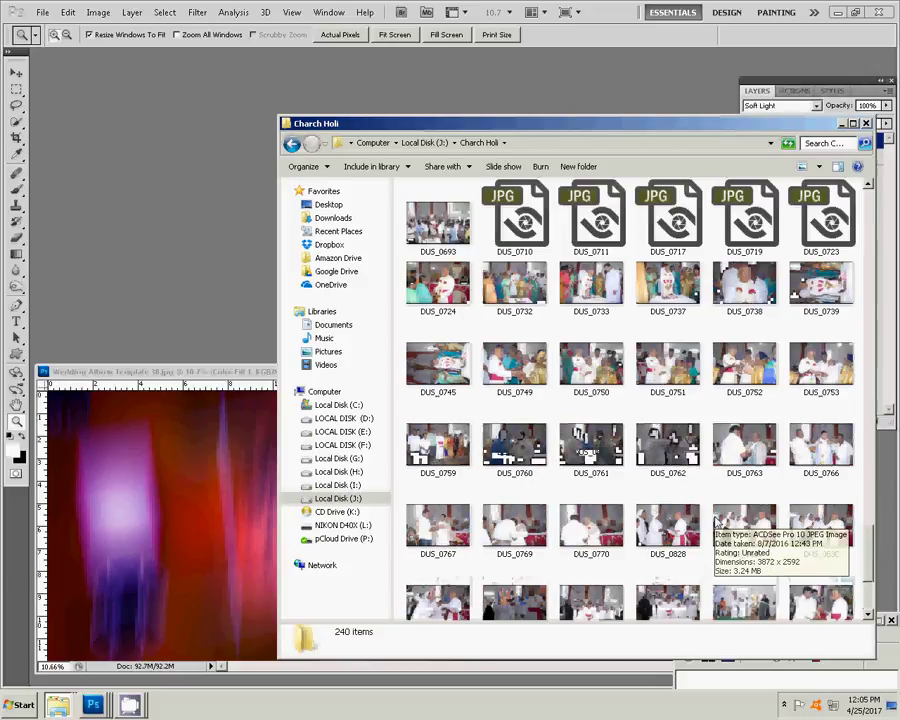
{"action": "scroll", "coordinate": [714, 521], "scroll_direction": "up", "scroll_amount": 3}
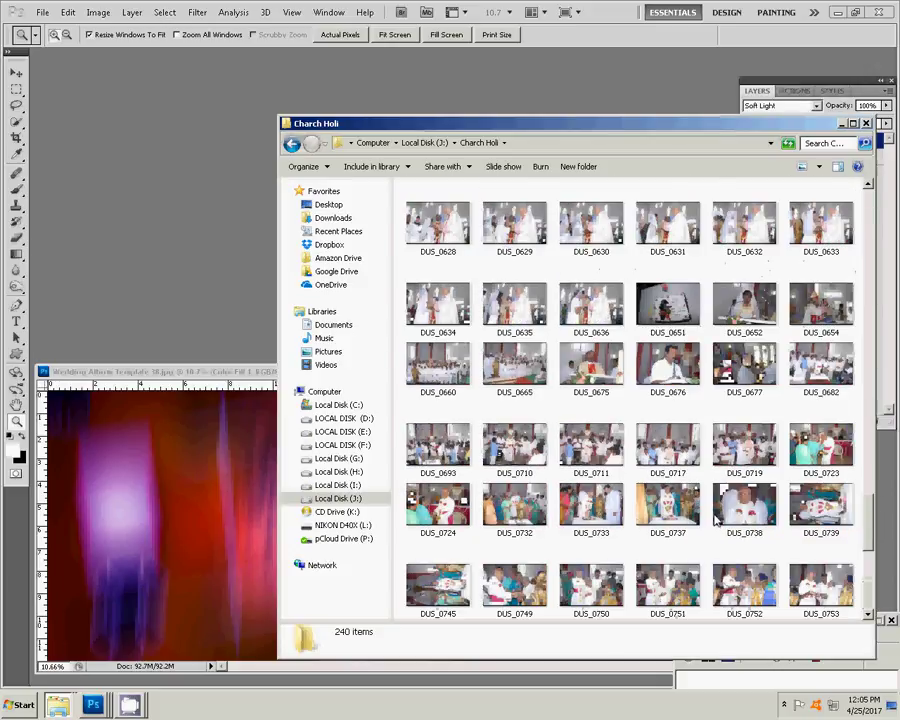
{"action": "scroll", "coordinate": [714, 517], "scroll_direction": "up", "scroll_amount": 6}
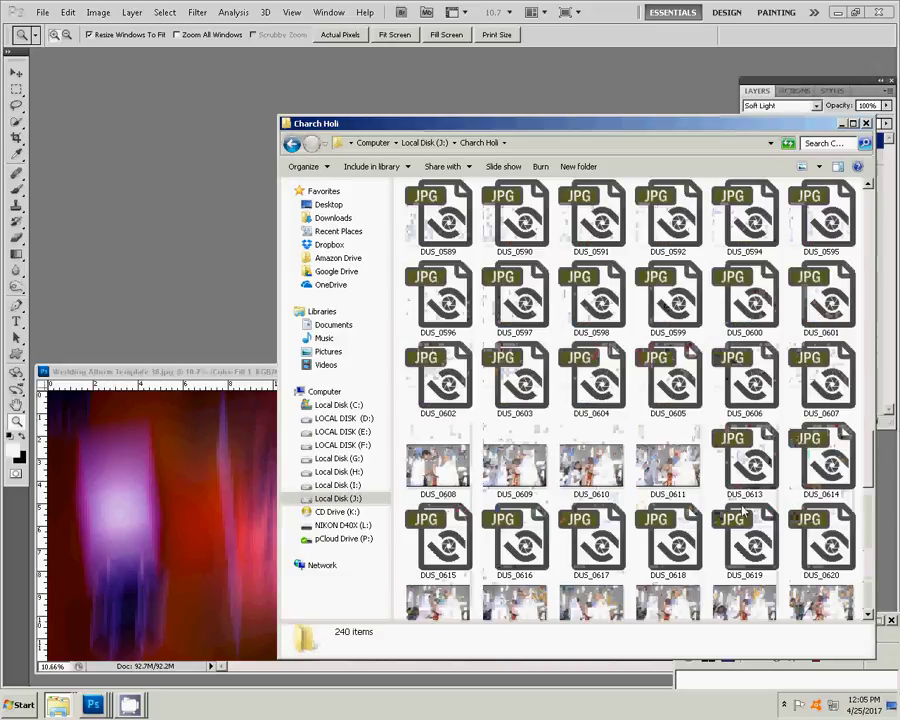
{"action": "scroll", "coordinate": [737, 514], "scroll_direction": "up", "scroll_amount": 3}
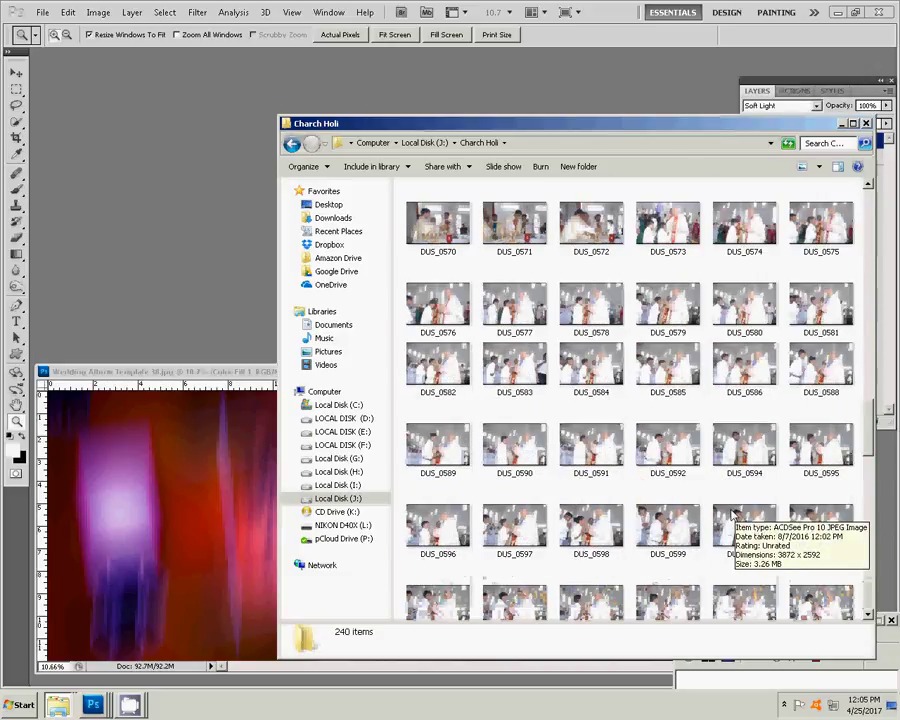
{"action": "scroll", "coordinate": [733, 514], "scroll_direction": "up", "scroll_amount": 3}
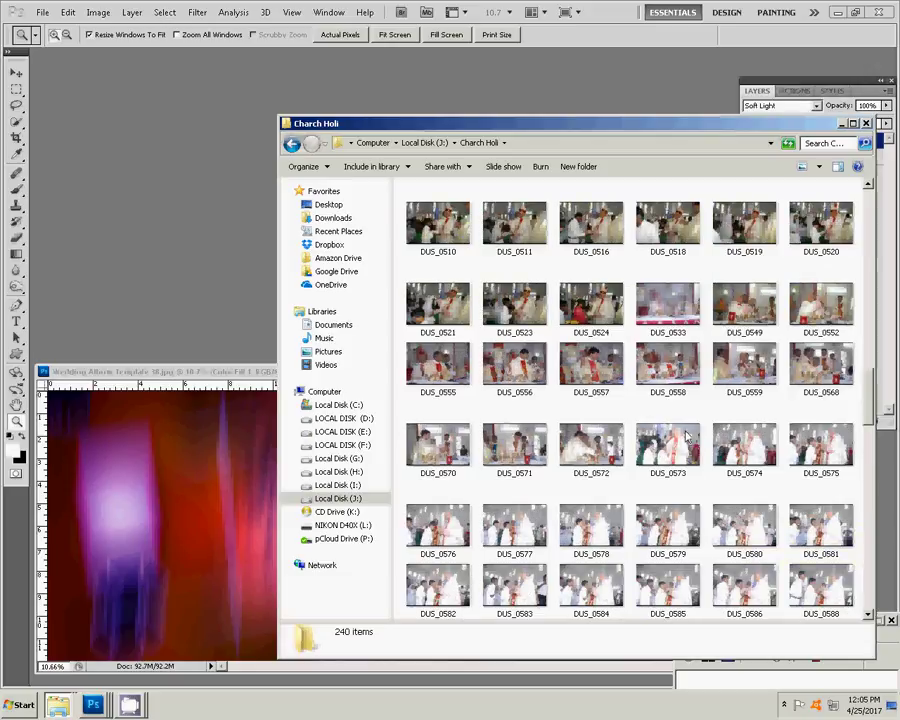
{"action": "left_click", "coordinate": [455, 460]}
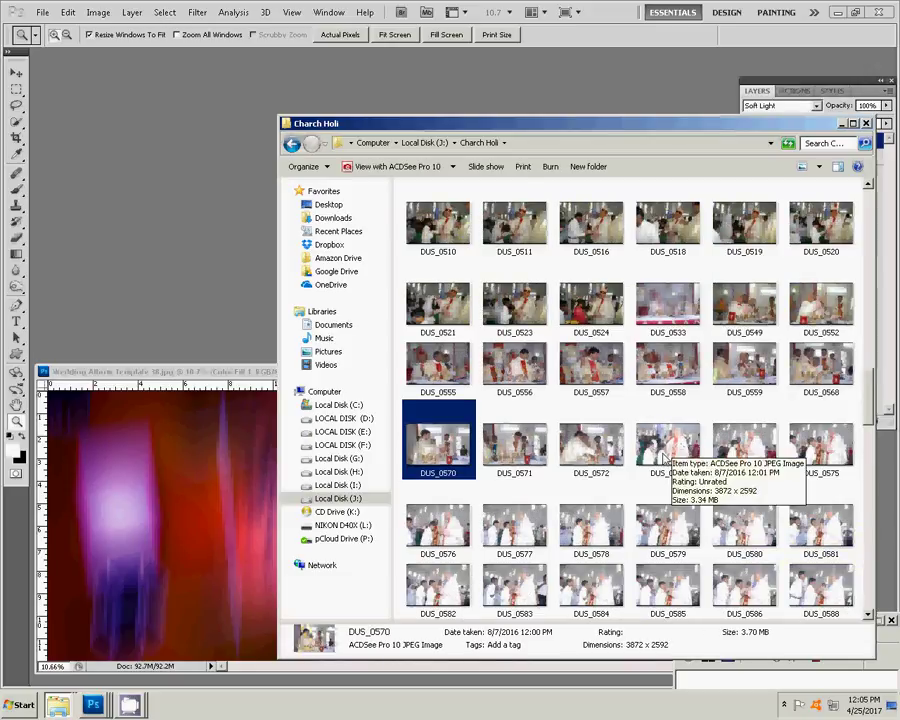
{"action": "key", "text": "Return"}
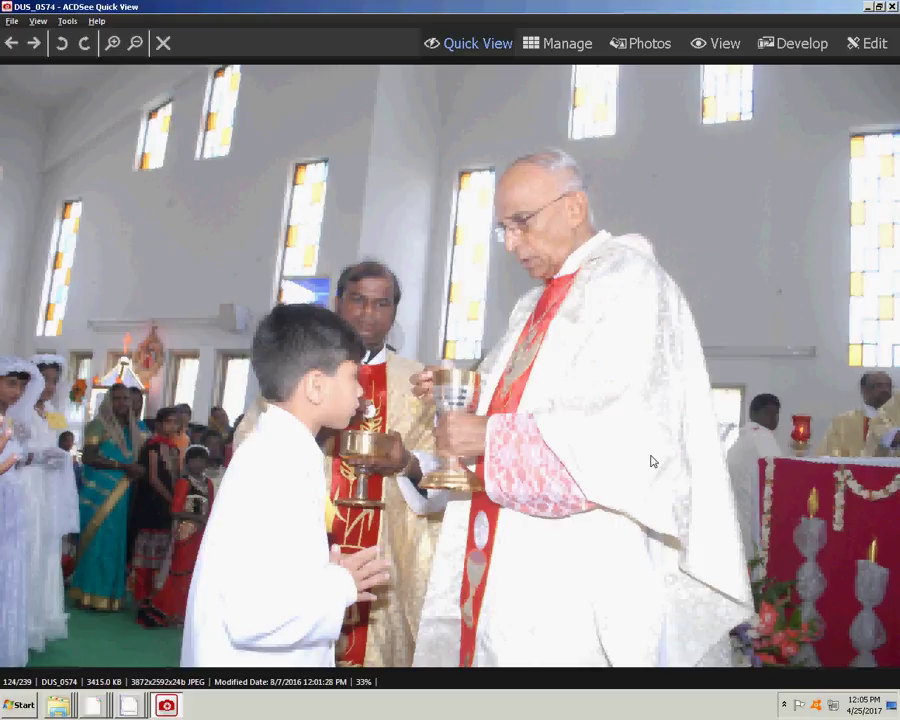
Step through Quick View to DUS_0581, then drag it from Explorer into Photoshop.
{"action": "key", "text": "Right"}
{"action": "key", "text": "Right"}
{"action": "key", "text": "Right"}
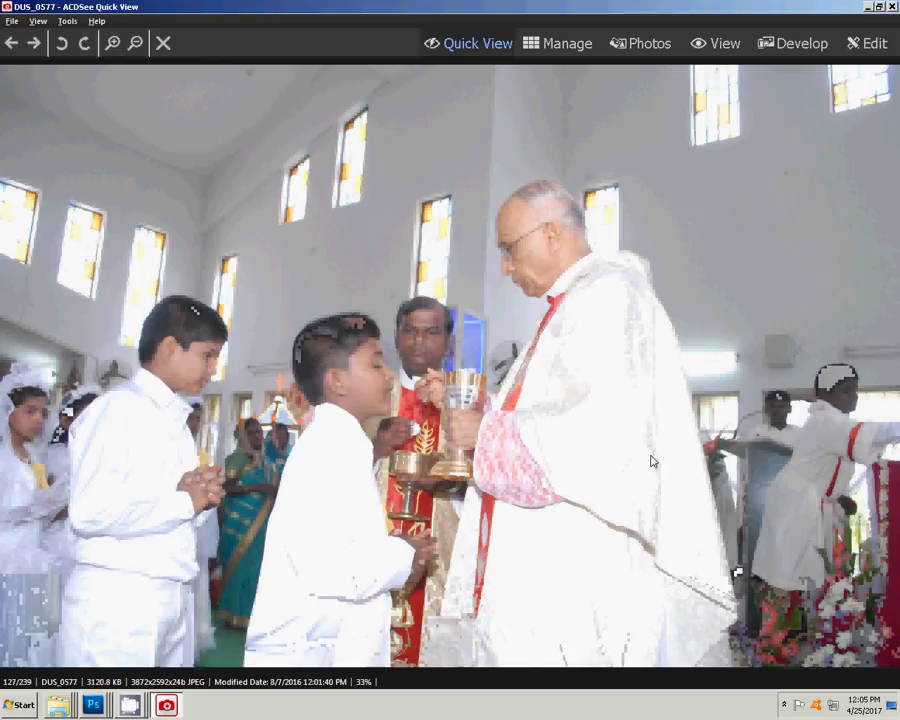
{"action": "key", "text": "Right"}
{"action": "key", "text": "Right"}
{"action": "key", "text": "Right"}
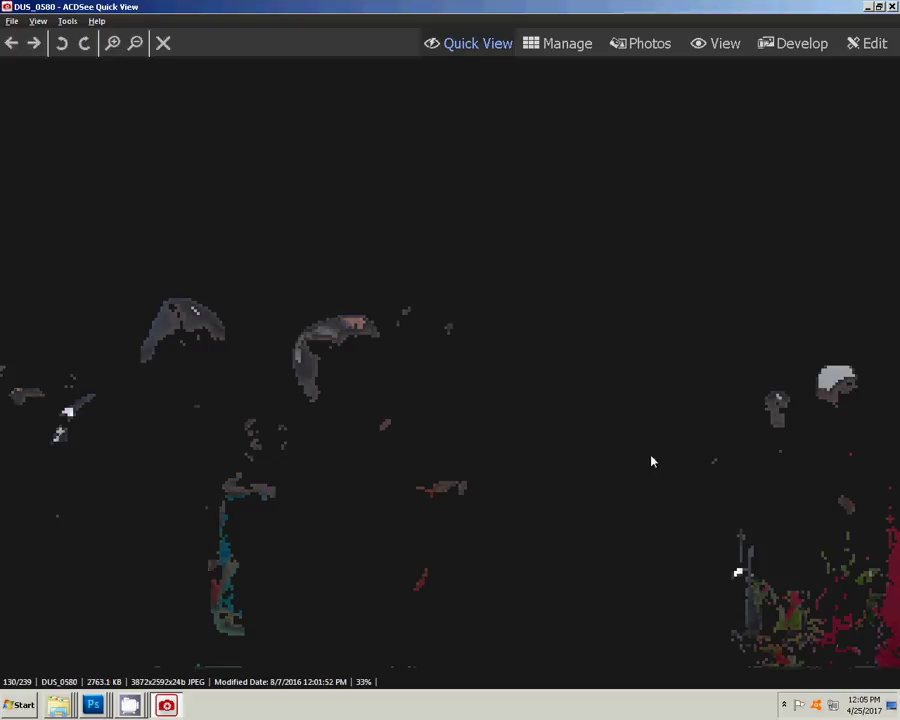
{"action": "key", "text": "Right"}
{"action": "key", "text": "Right"}
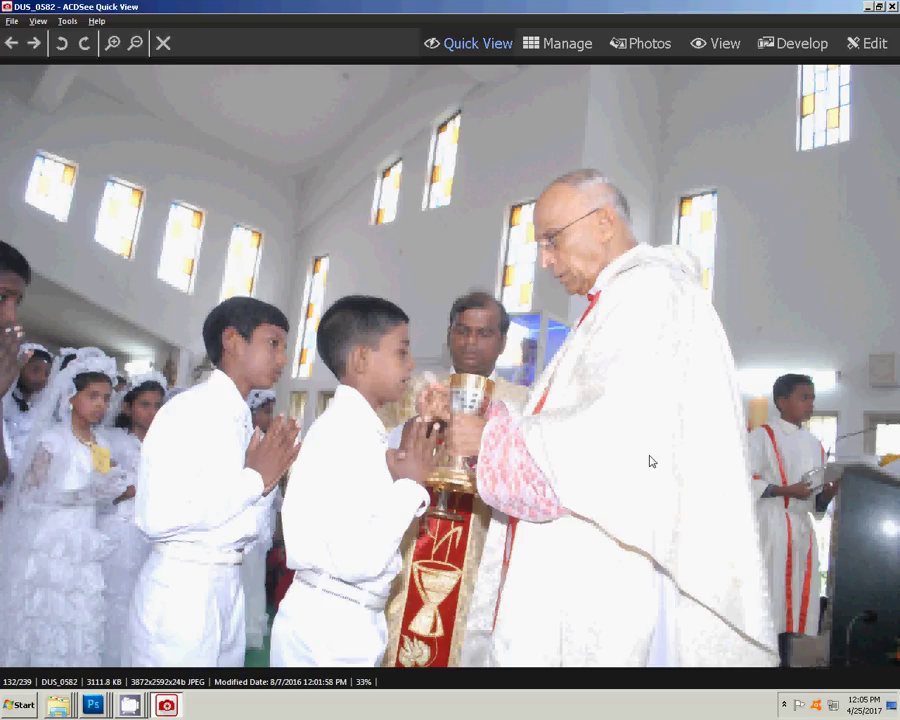
{"action": "key", "text": "Left"}
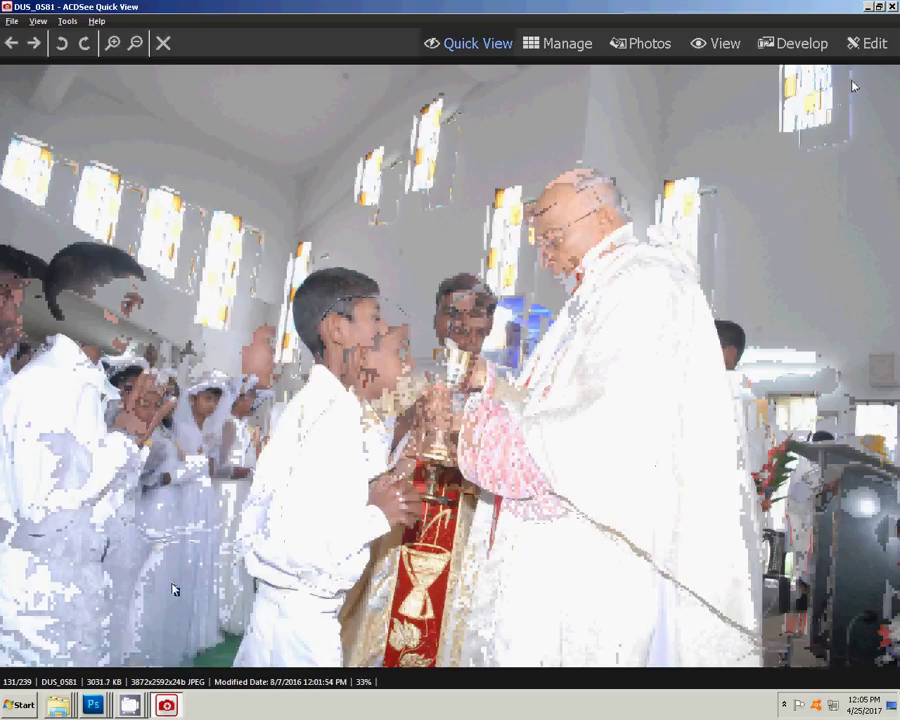
{"action": "left_click", "coordinate": [893, 7]}
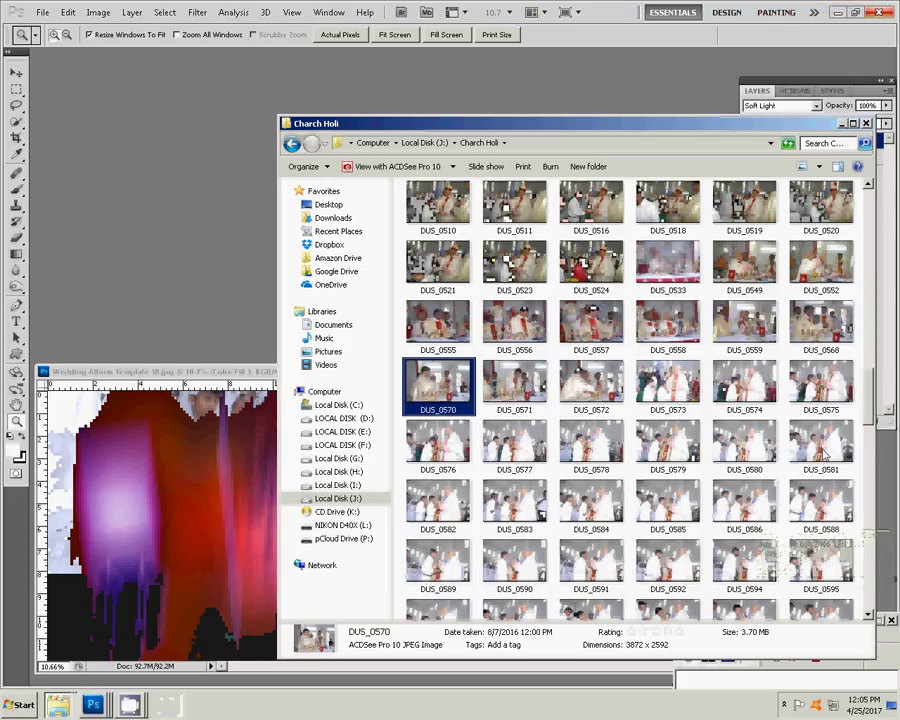
{"action": "left_click_drag", "start_coordinate": [826, 459], "coordinate": [195, 260]}
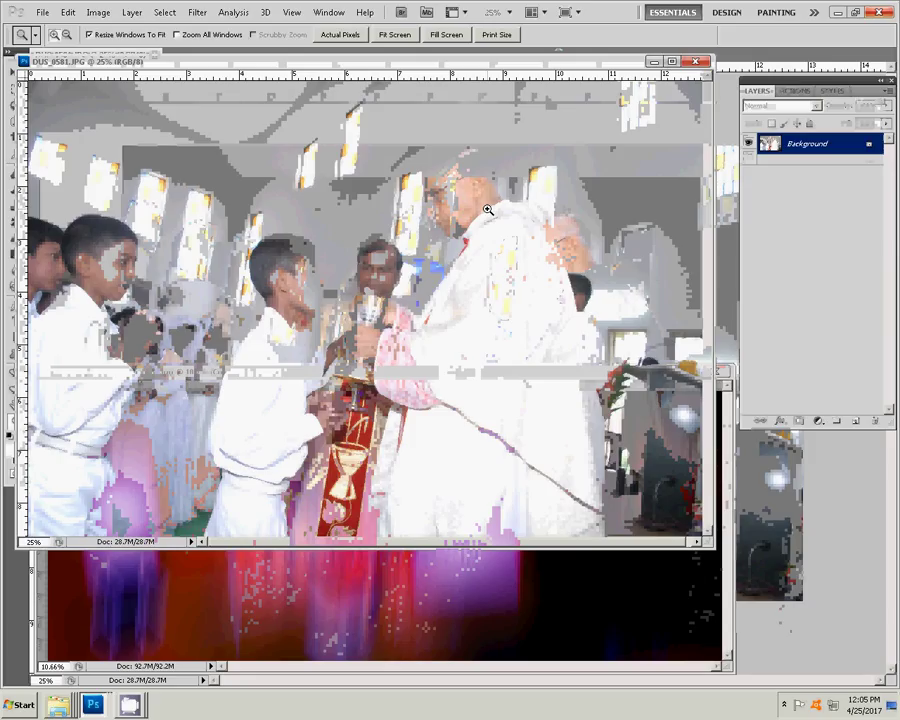
Resize DUS_0581 to 6 inches wide with Constrain Proportions turned on.
{"action": "key", "text": "ctrl+alt+i"}
{"action": "key", "text": "Tab"}
{"action": "key", "text": "Tab"}
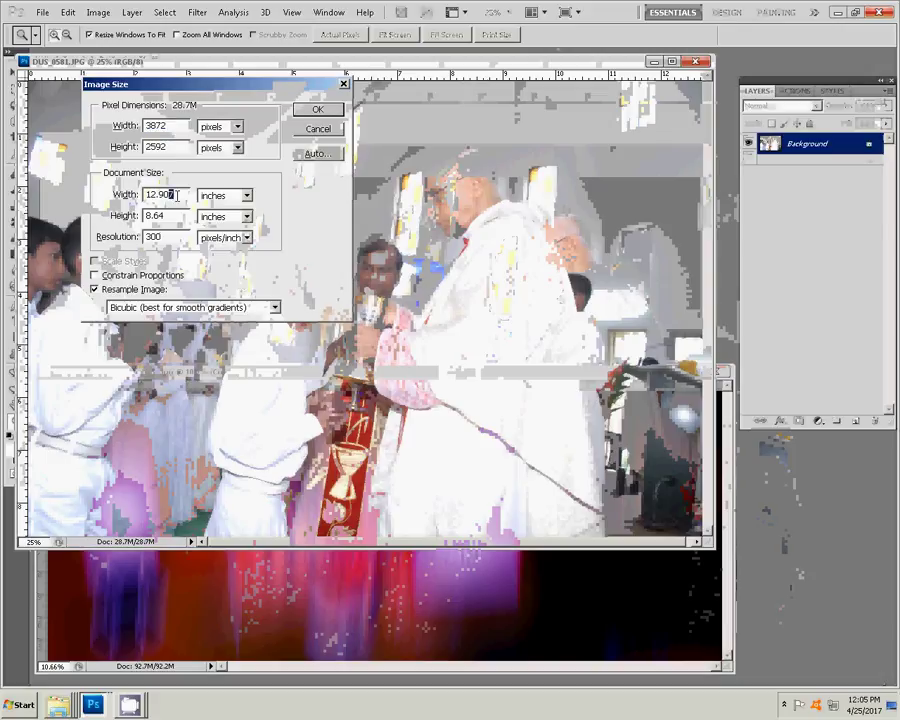
{"action": "type", "text": "6"}
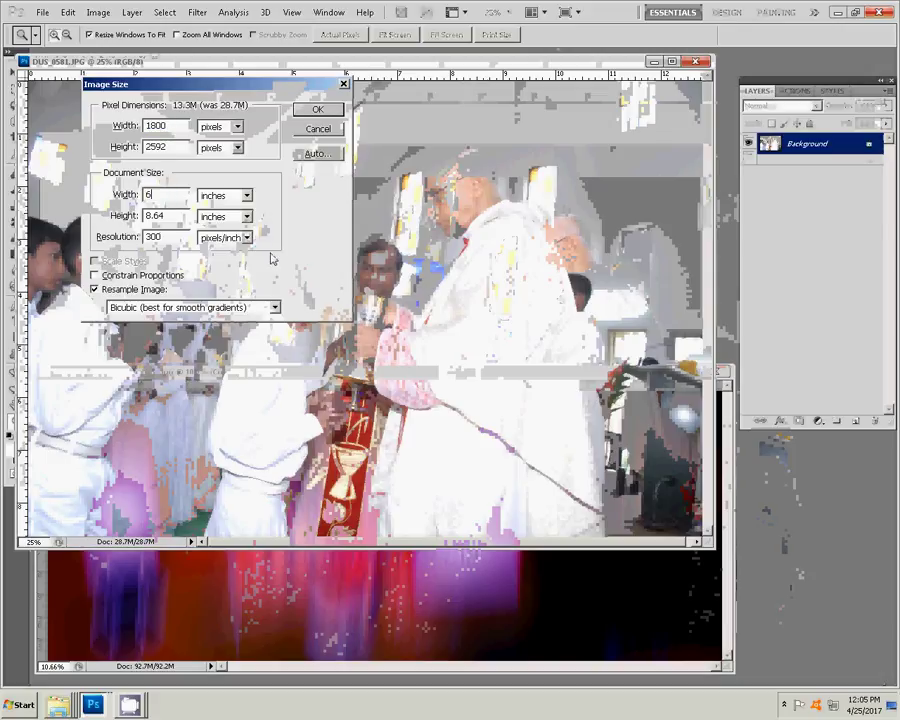
{"action": "left_click", "coordinate": [110, 275]}
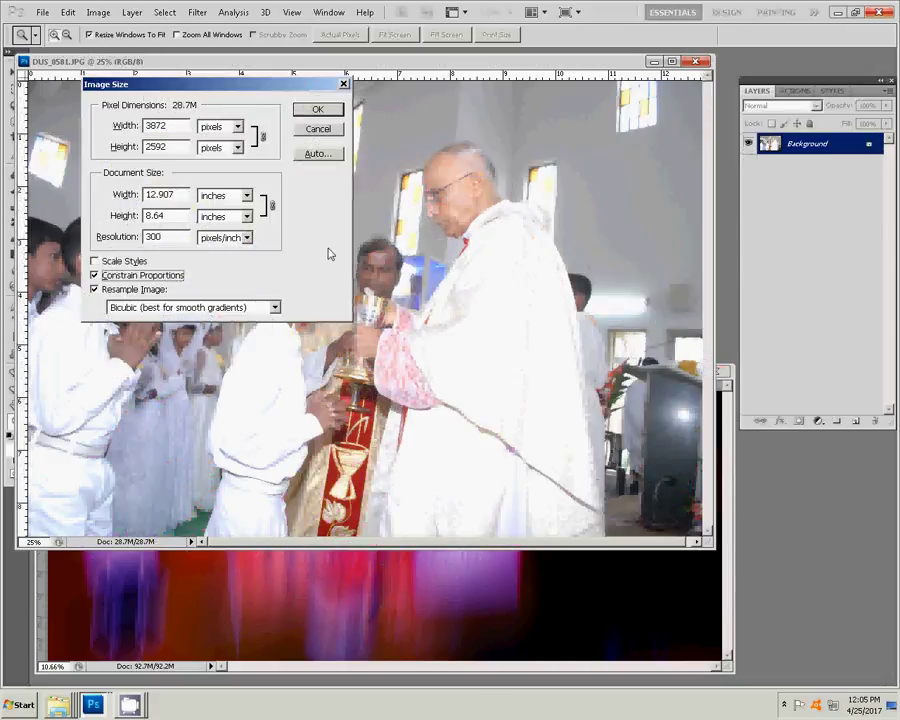
{"action": "key", "text": "shift+Tab"}
{"action": "key", "text": "shift+Tab"}
{"action": "key", "text": "shift+Tab"}
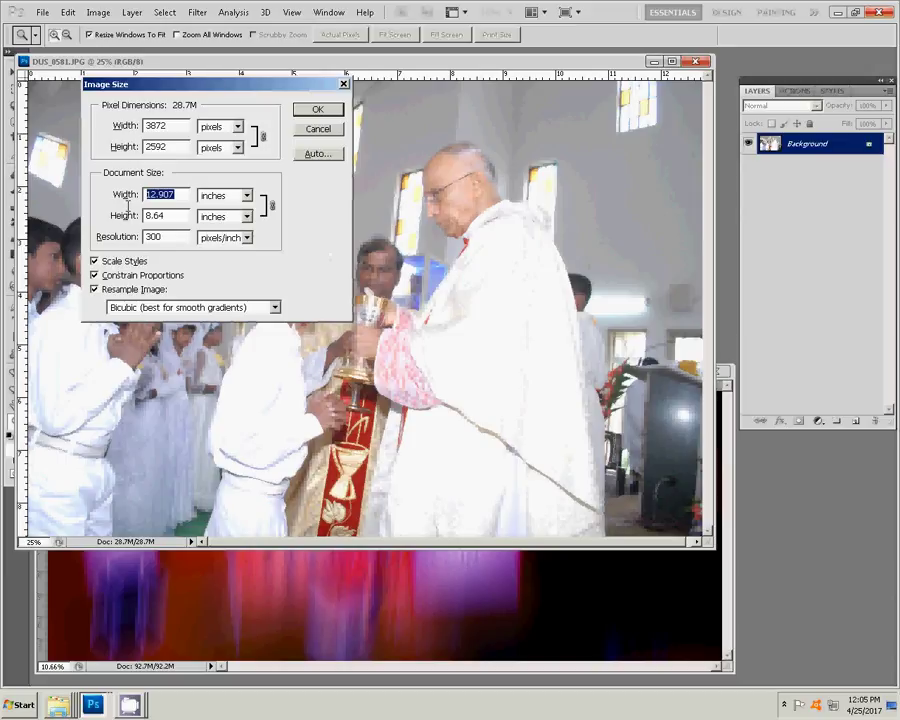
{"action": "type", "text": "6"}
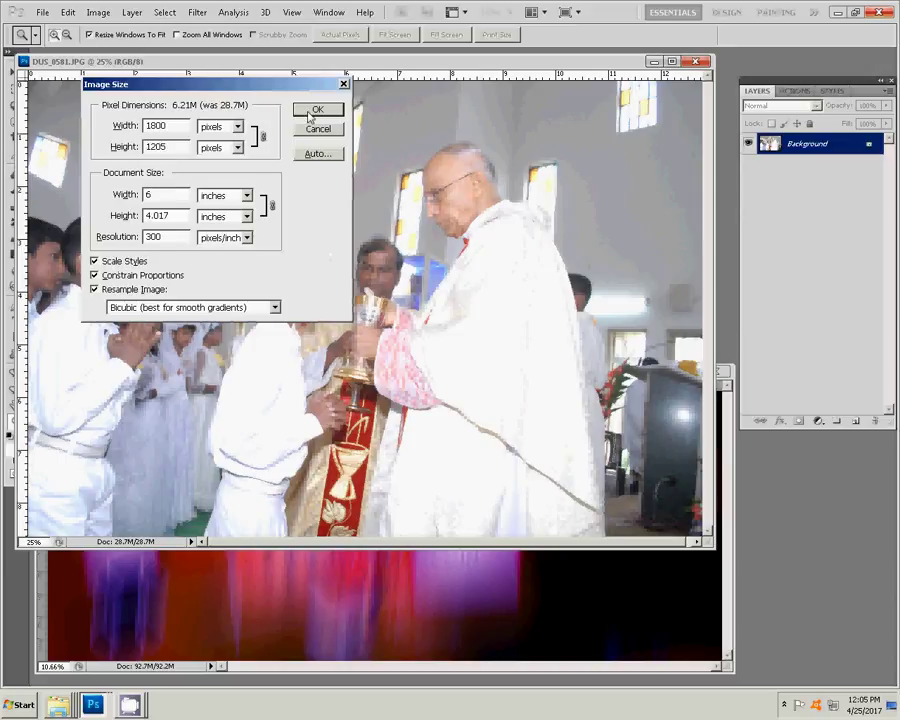
{"action": "left_click", "coordinate": [313, 108]}
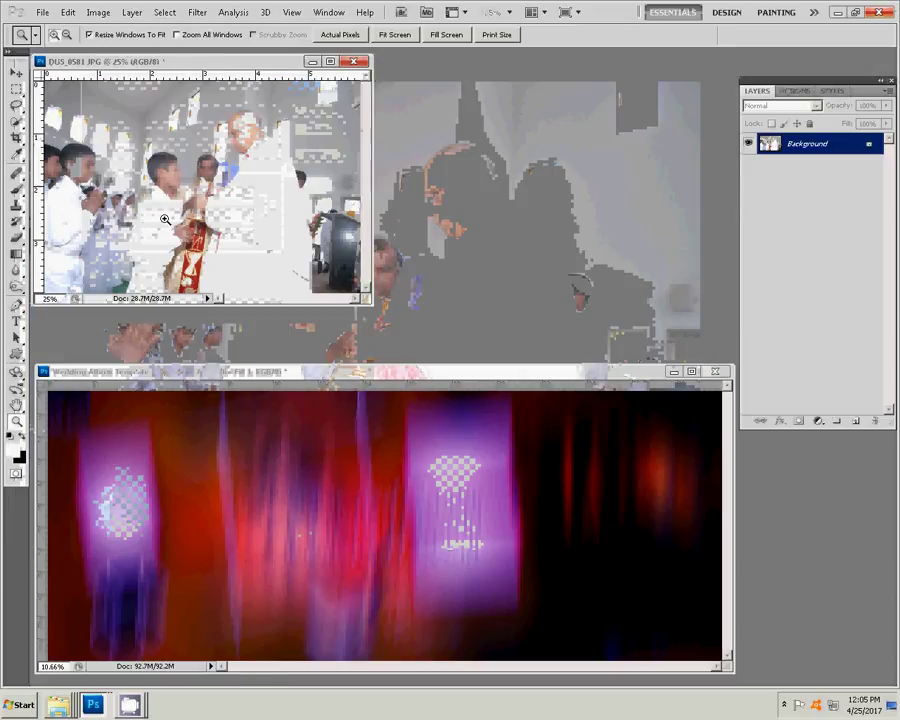
Move the photo into the album's top-left corner and add a vertical guide across the middle.
{"action": "key", "text": "v"}
{"action": "mouse_move", "coordinate": [249, 469]}
{"action": "left_mouse_down"}
{"action": "mouse_move", "coordinate": [264, 458]}
{"action": "mouse_move", "coordinate": [155, 428]}
{"action": "left_mouse_up"}
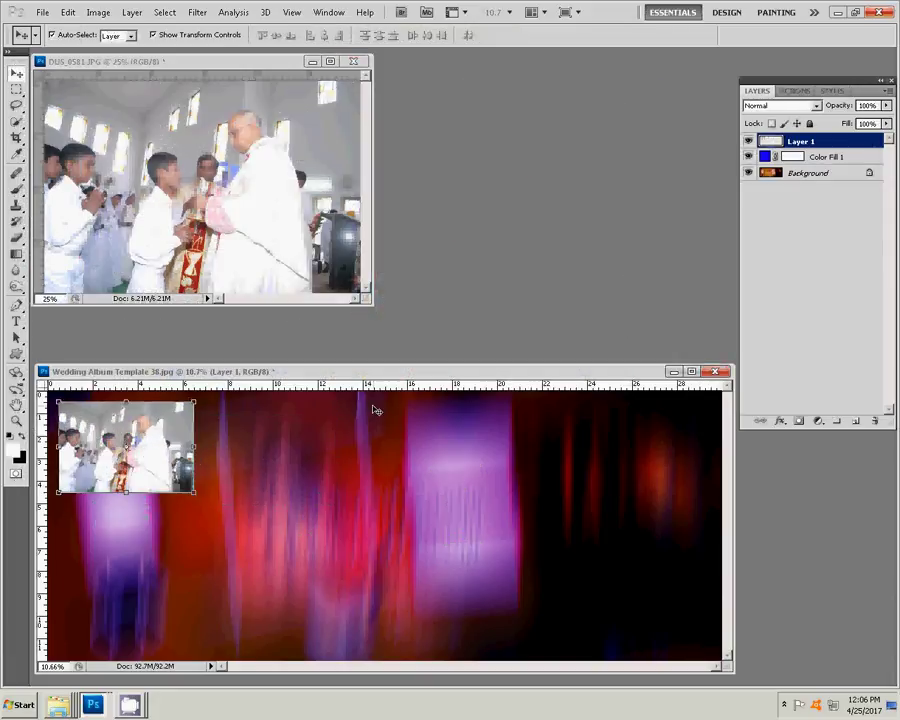
{"action": "left_click_drag", "start_coordinate": [418, 373], "coordinate": [406, 306]}
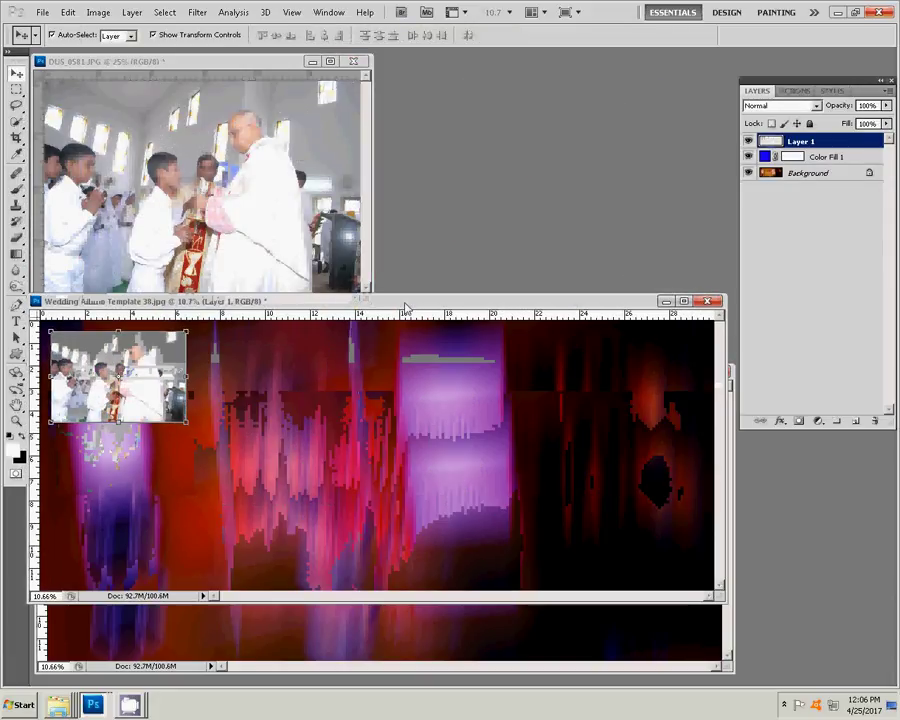
{"action": "right_click", "coordinate": [378, 315]}
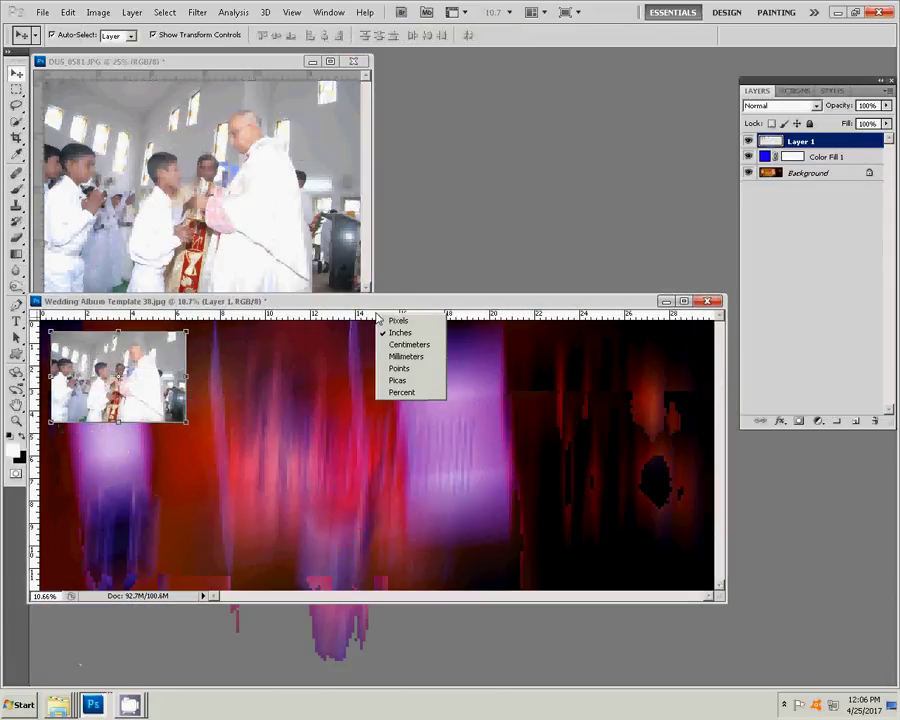
{"action": "left_click", "coordinate": [393, 333]}
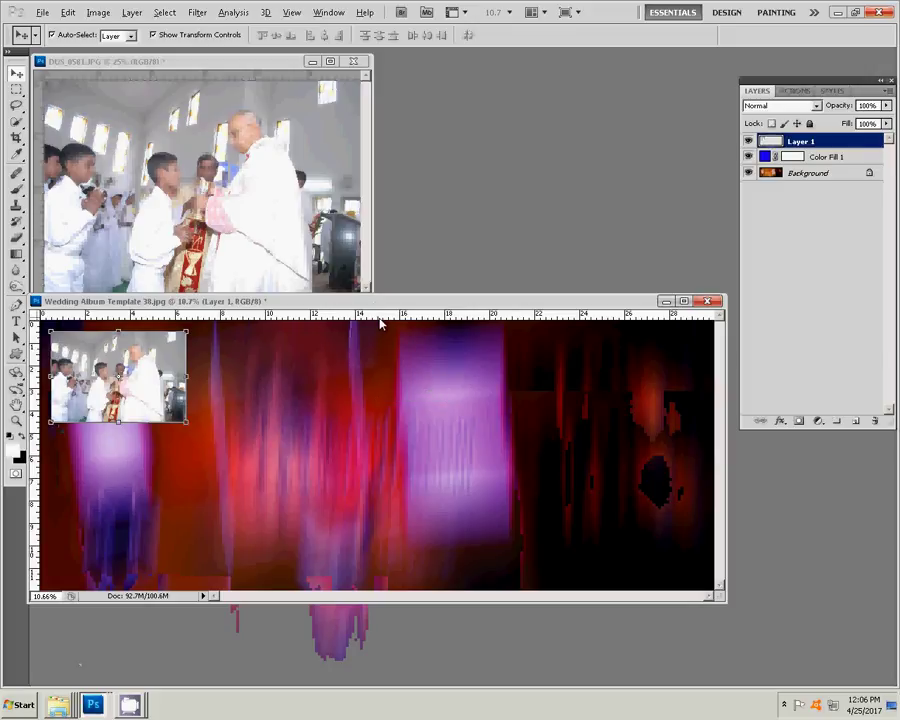
{"action": "left_click_drag", "start_coordinate": [380, 333], "coordinate": [378, 333]}
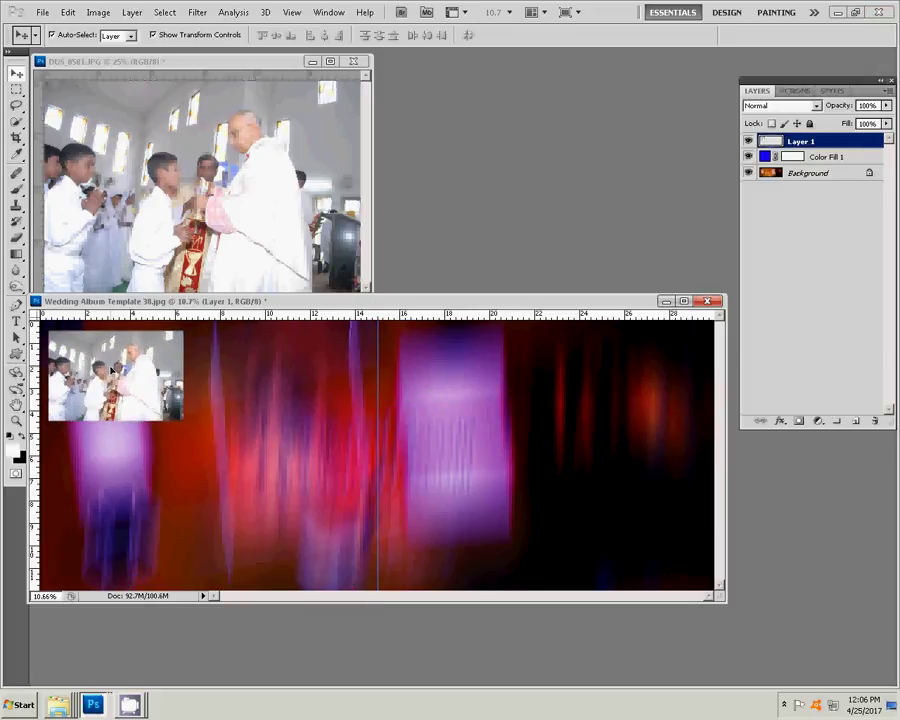
Close the DUS_0581 document without saving changes.
{"action": "left_click", "coordinate": [284, 283]}
{"action": "left_click", "coordinate": [353, 61]}
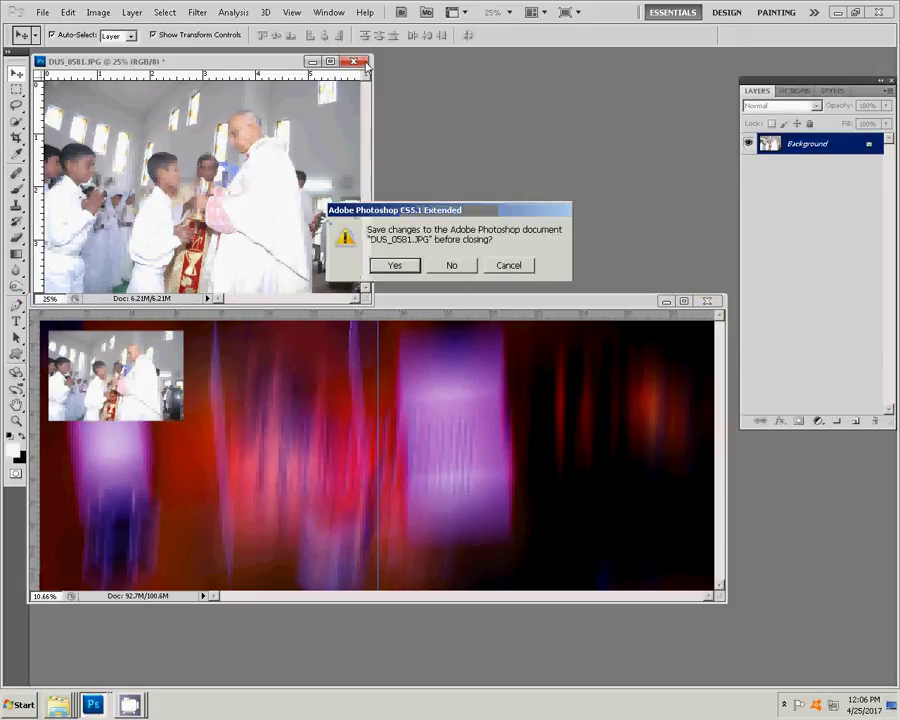
{"action": "left_click", "coordinate": [452, 266]}
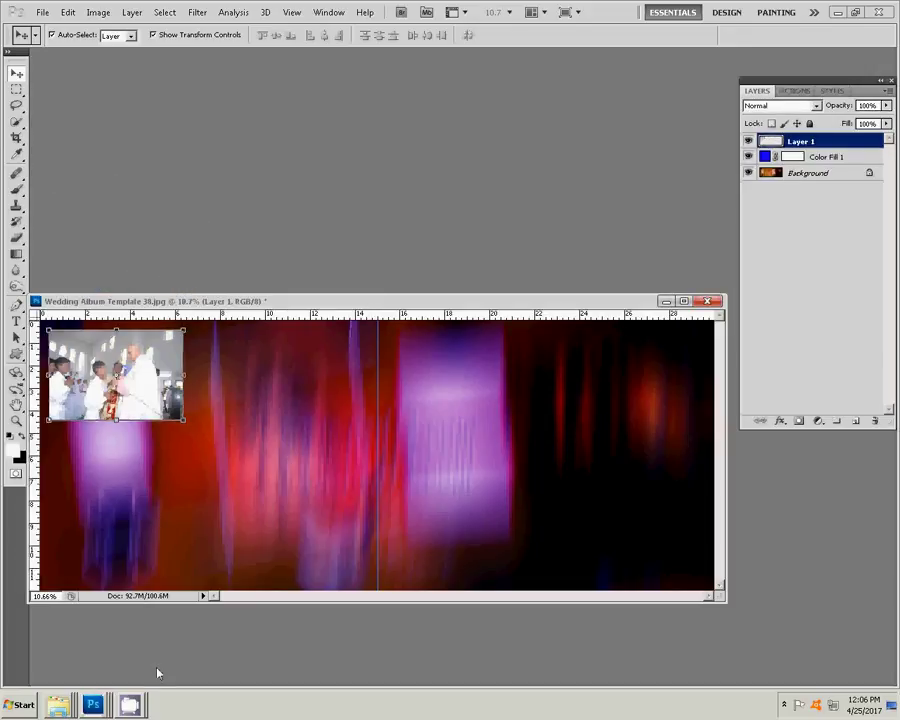
Open the Charch Holi folder and preview photos from DUS_0582 onward in ACDSee Quick View.
{"action": "left_click", "coordinate": [70, 700]}
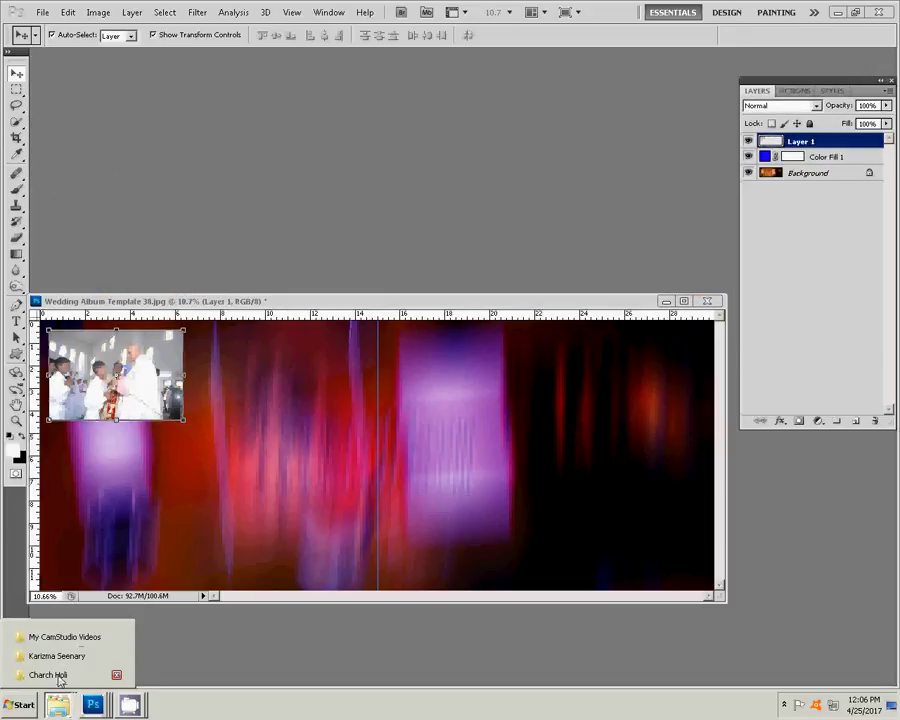
{"action": "left_click", "coordinate": [48, 675]}
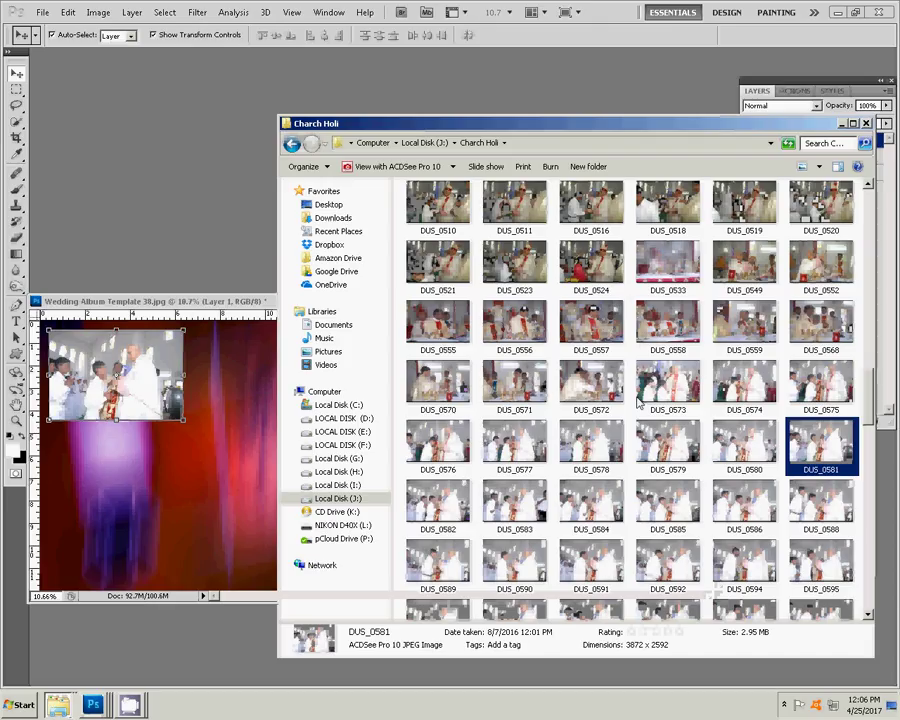
{"action": "left_click", "coordinate": [434, 518]}
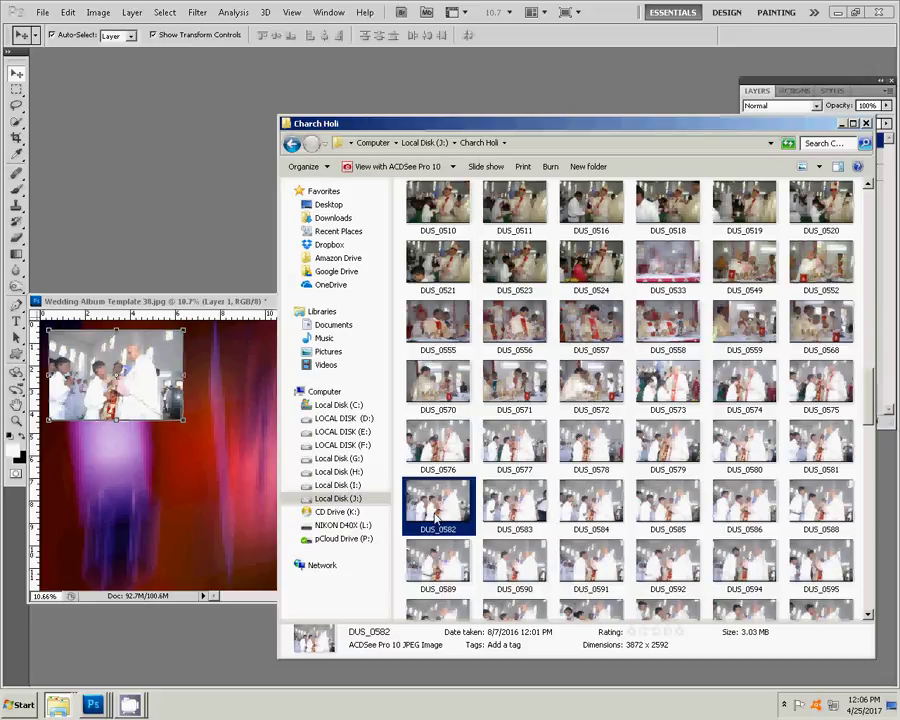
{"action": "double_click", "coordinate": [434, 518]}
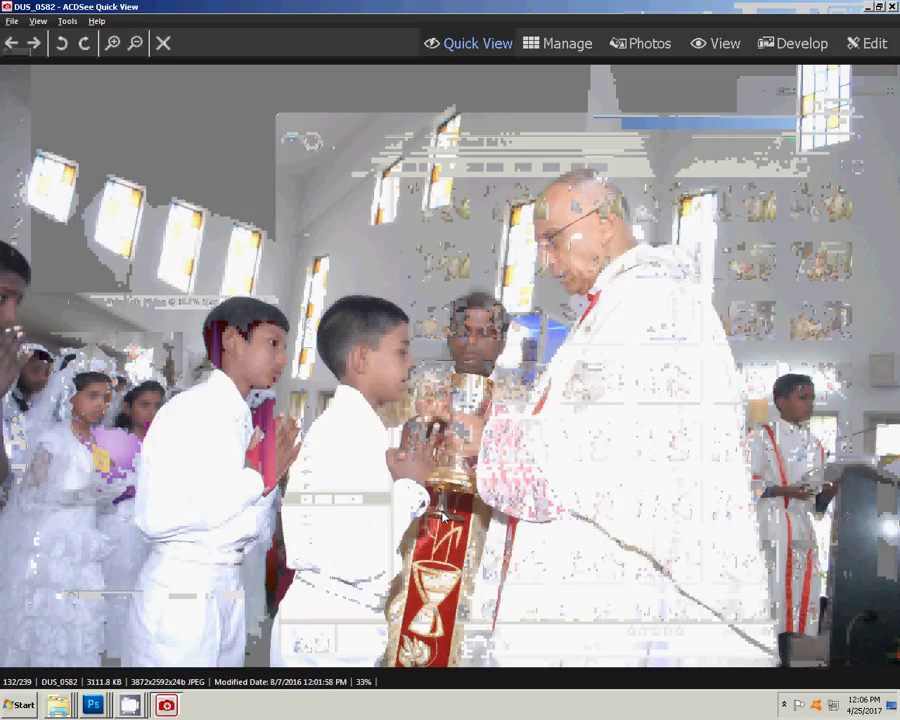
{"action": "key", "text": "Right"}
{"action": "key", "text": "Right"}
{"action": "key", "text": "Right"}
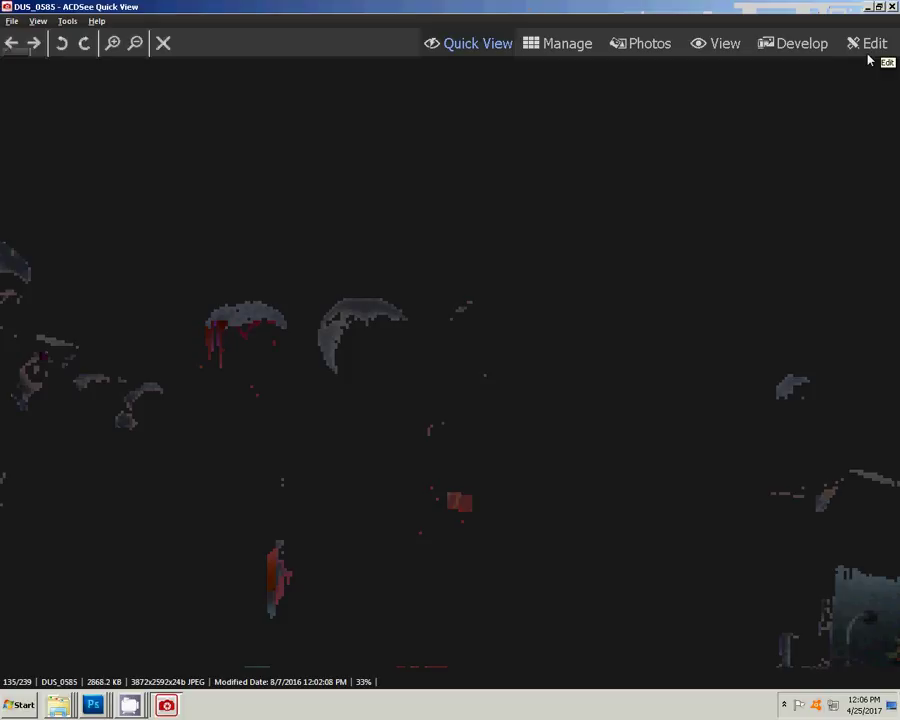
{"action": "key", "text": "Right"}
{"action": "key", "text": "Right"}
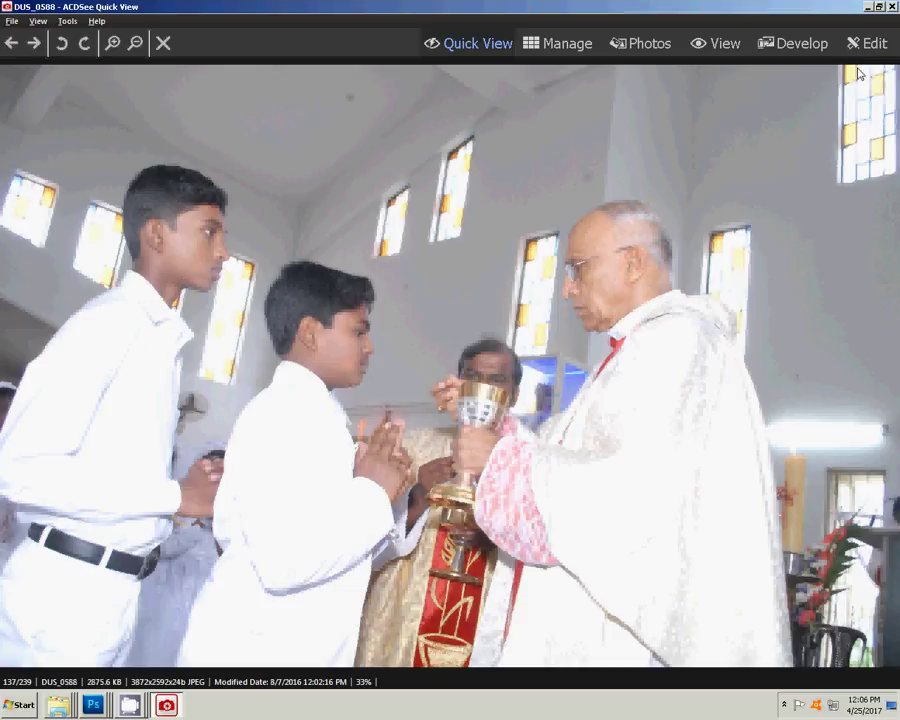
{"action": "key", "text": "Right"}
{"action": "key", "text": "Right"}
{"action": "key", "text": "Right"}
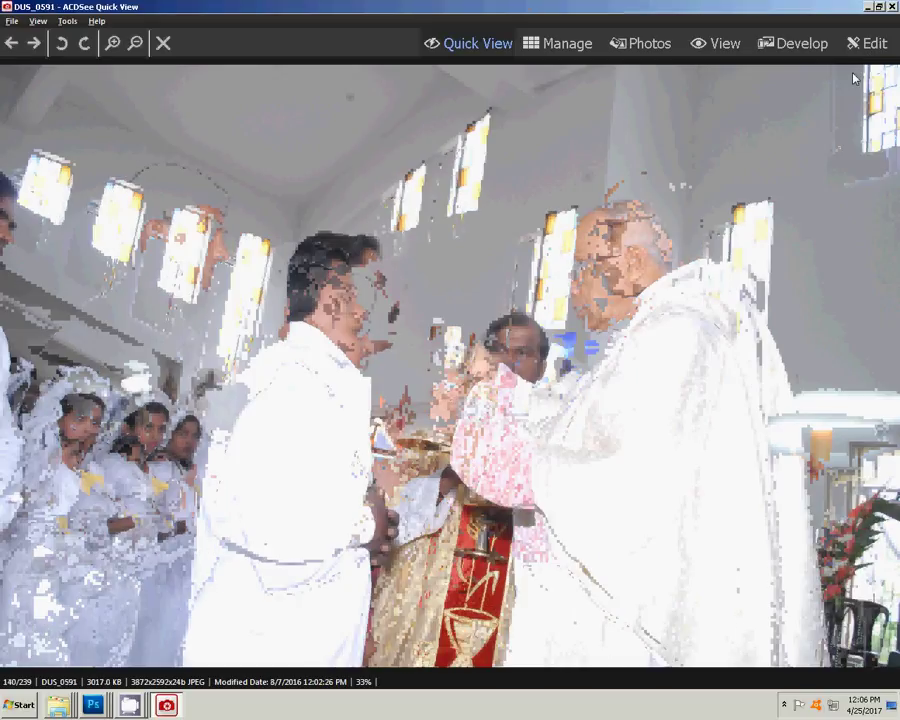
{"action": "key", "text": "Right"}
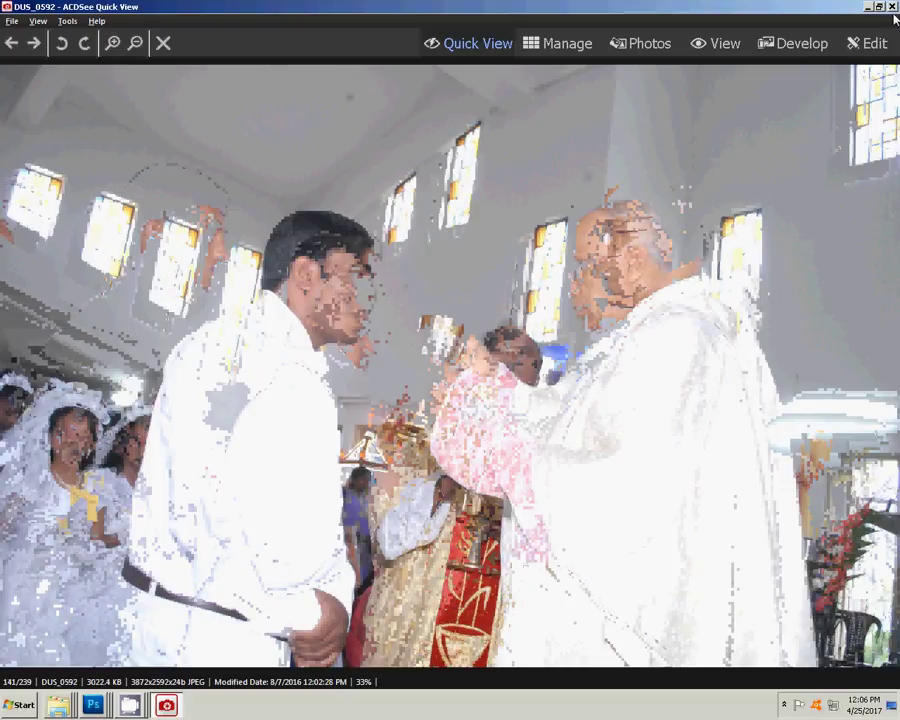
Close the viewer, revisit DUS_0582, and open DUS_0583 in Photoshop.
{"action": "left_click", "coordinate": [892, 7]}
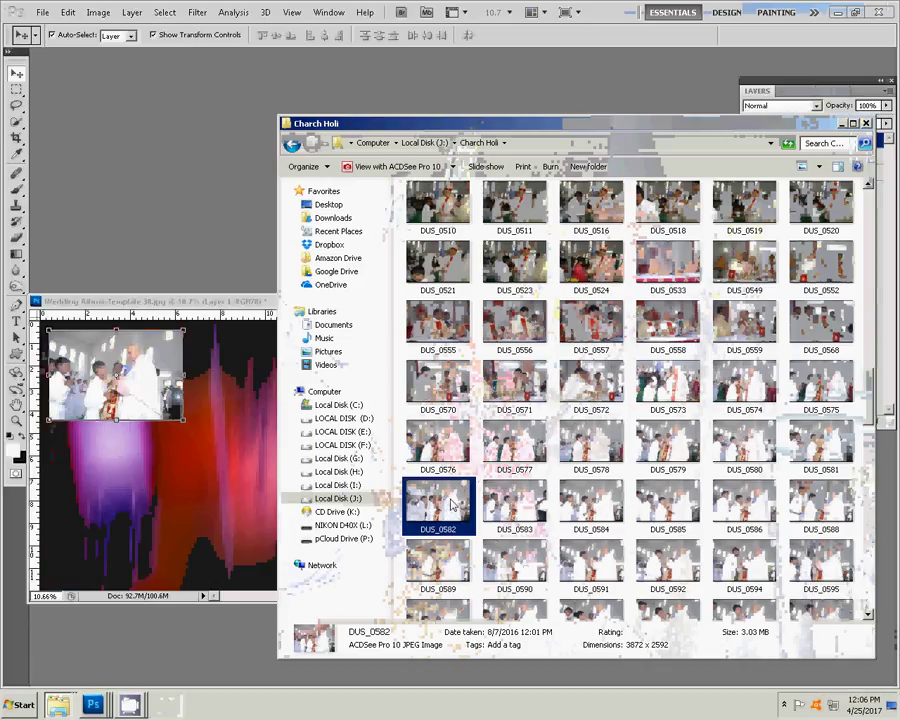
{"action": "double_click", "coordinate": [452, 503]}
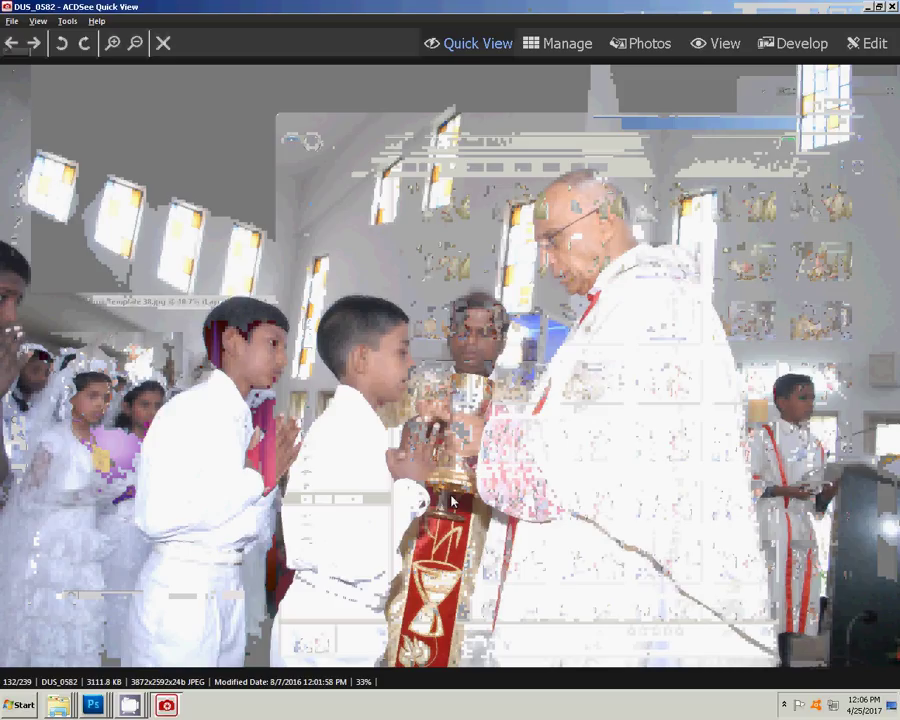
{"action": "key", "text": "Right"}
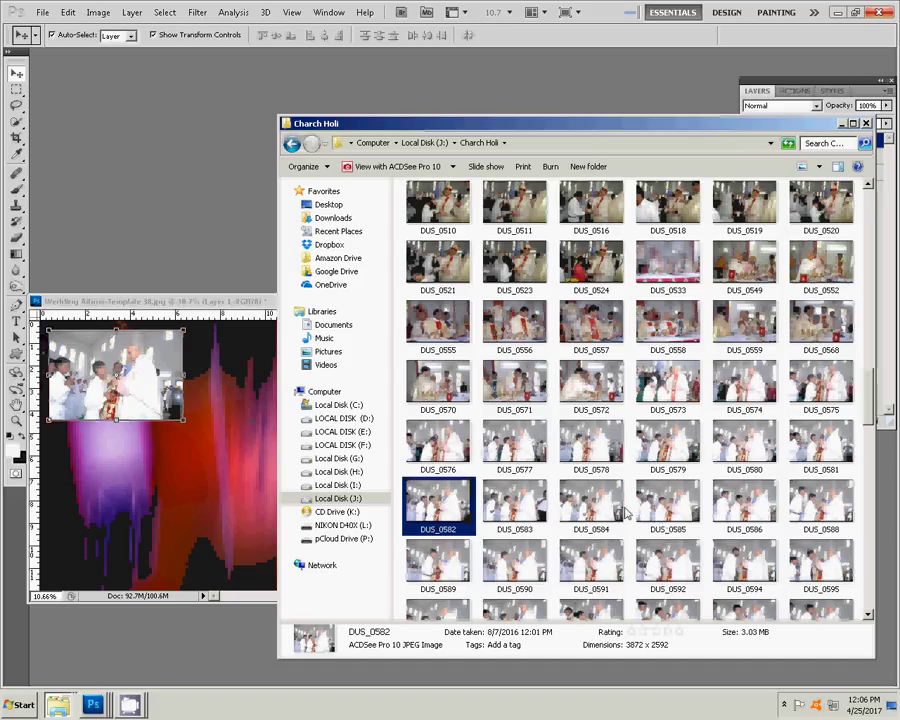
{"action": "double_click", "coordinate": [526, 503]}
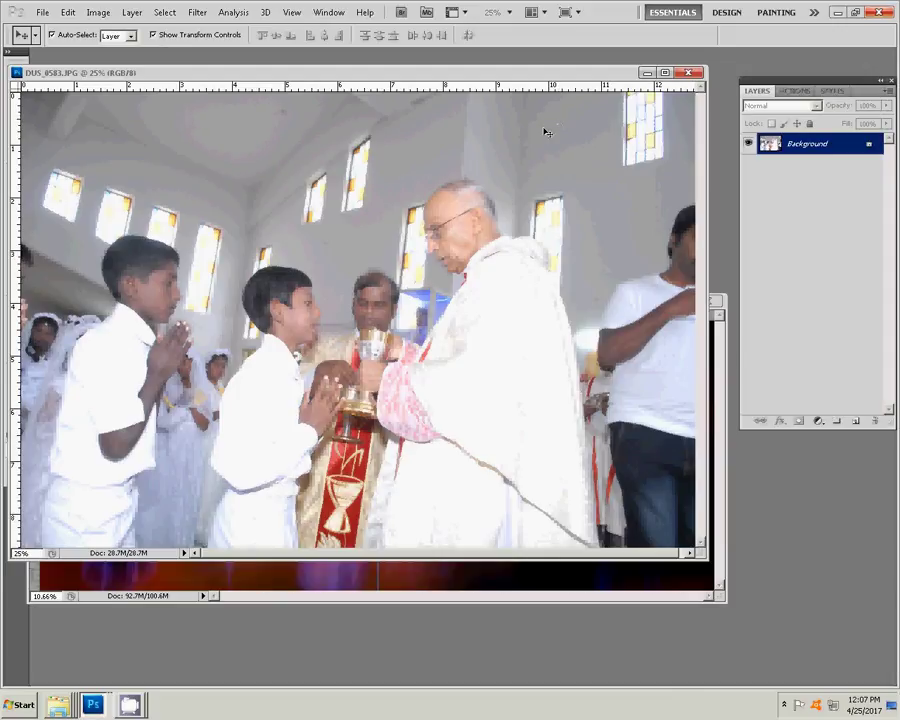
Resize DUS_0583 to 6 inches wide.
{"action": "key", "text": "ctrl+alt+i"}
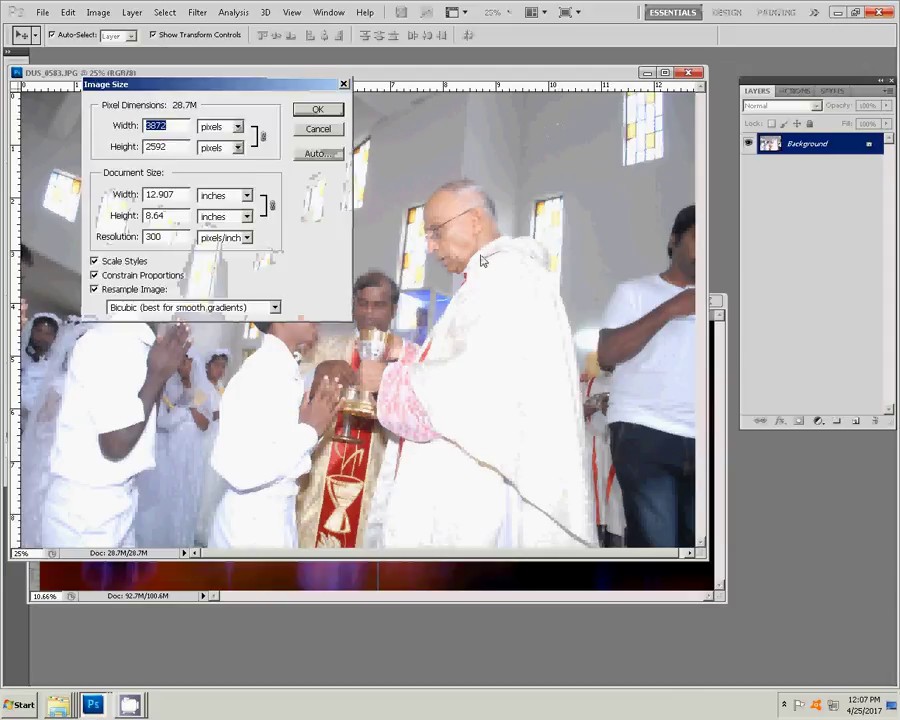
{"action": "left_click_drag", "start_coordinate": [180, 194], "coordinate": [76, 194]}
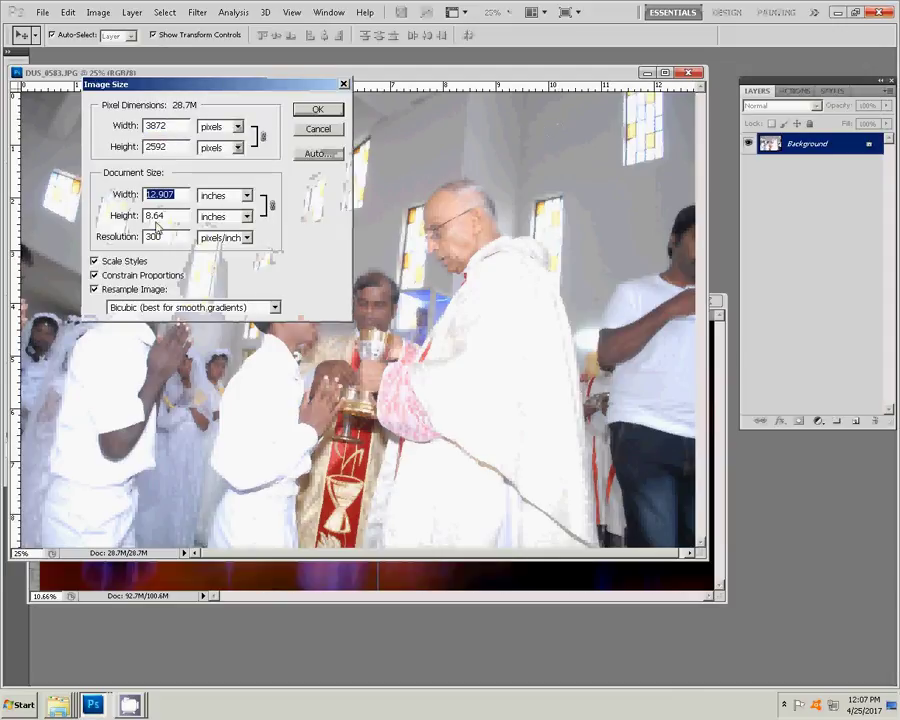
{"action": "type", "text": "6"}
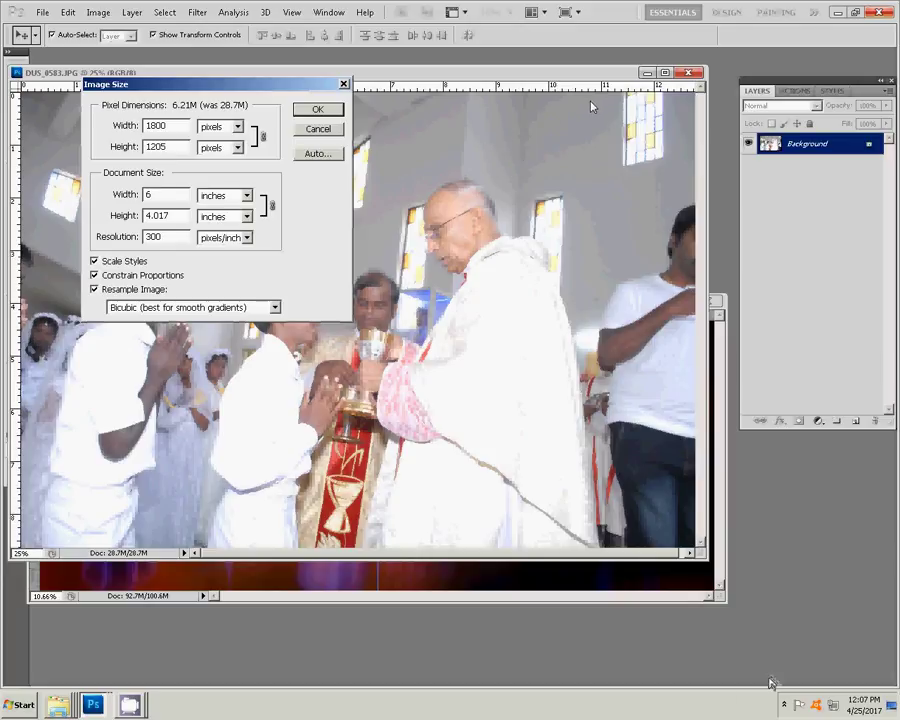
{"action": "left_click", "coordinate": [318, 110]}
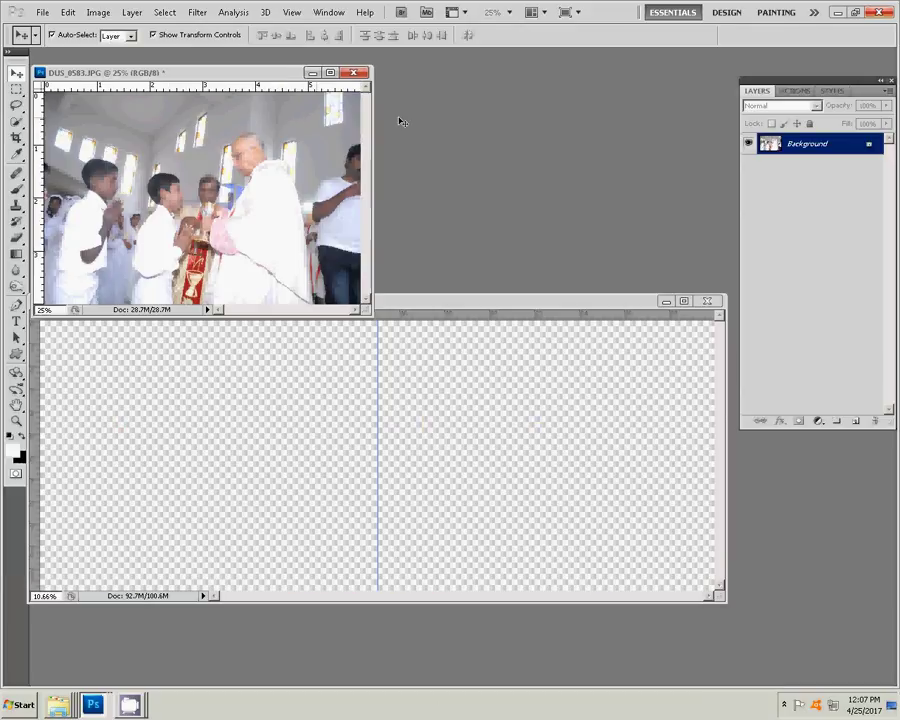
Place DUS_0583 in the album beside the first photo and nudge both photos right.
{"action": "mouse_move", "coordinate": [283, 362]}
{"action": "left_mouse_down"}
{"action": "mouse_move", "coordinate": [284, 349]}
{"action": "mouse_move", "coordinate": [262, 348]}
{"action": "left_mouse_up"}
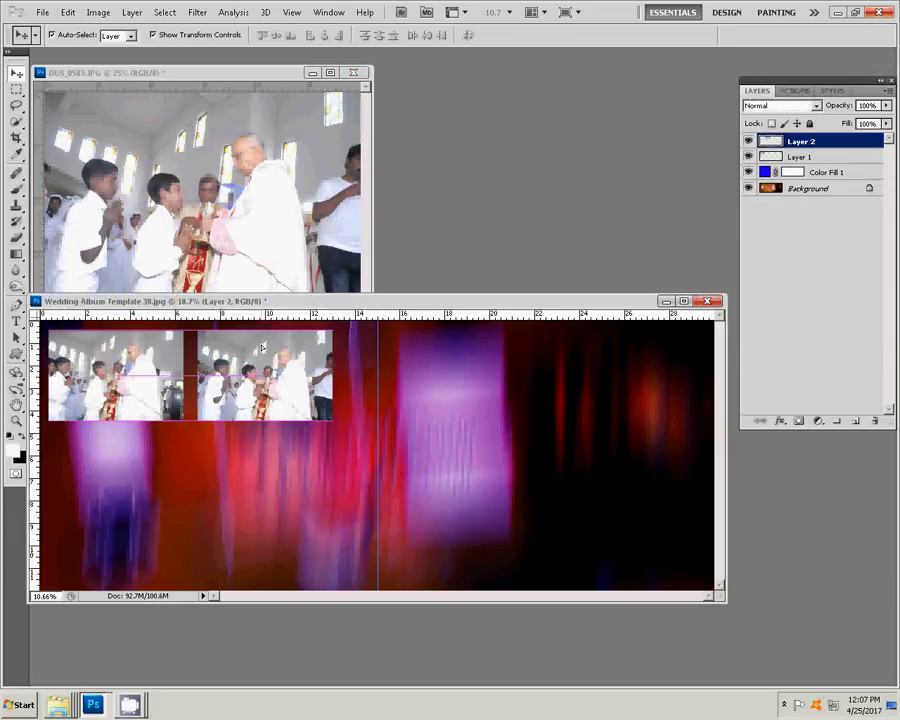
{"action": "left_click_drag", "start_coordinate": [262, 347], "coordinate": [277, 347]}
{"action": "left_click_drag", "start_coordinate": [132, 365], "coordinate": [148, 365]}
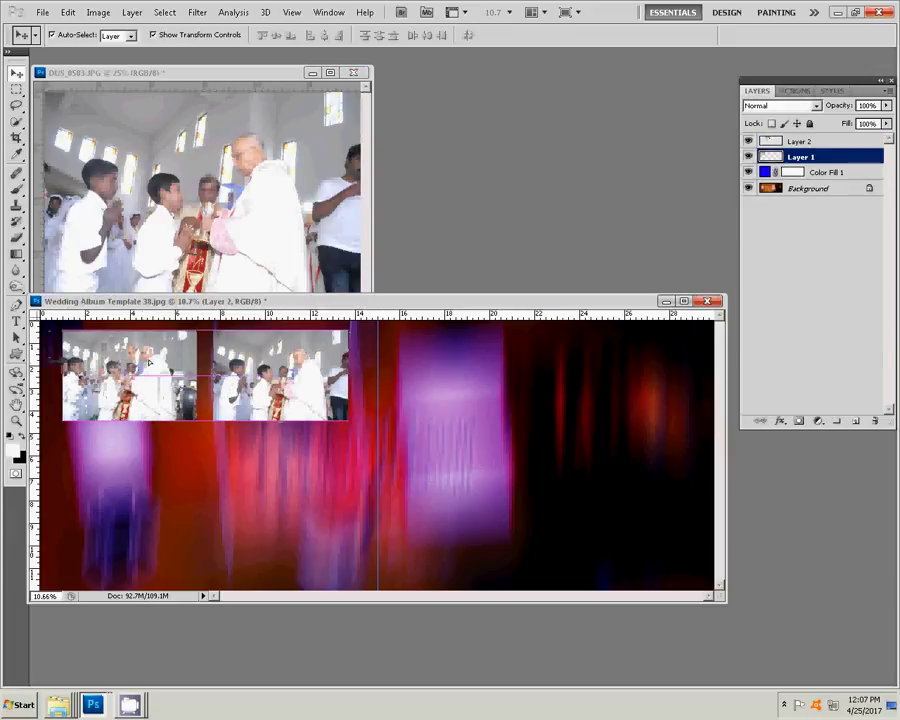
Close the DUS_0583 document without saving changes.
{"action": "left_click", "coordinate": [231, 191]}
{"action": "key", "text": "ctrl+w"}
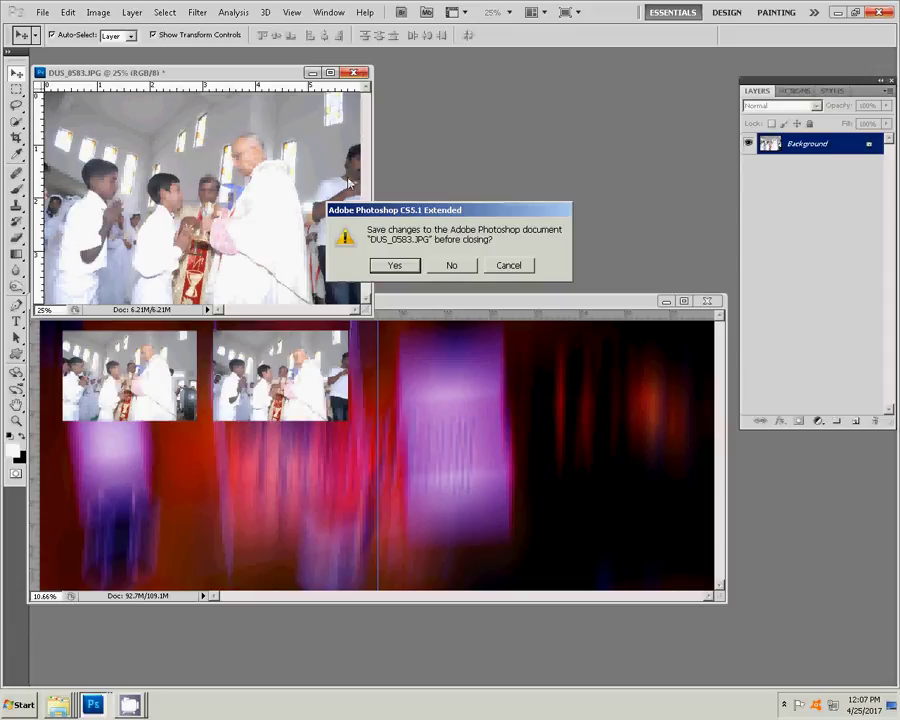
{"action": "left_click", "coordinate": [447, 266]}
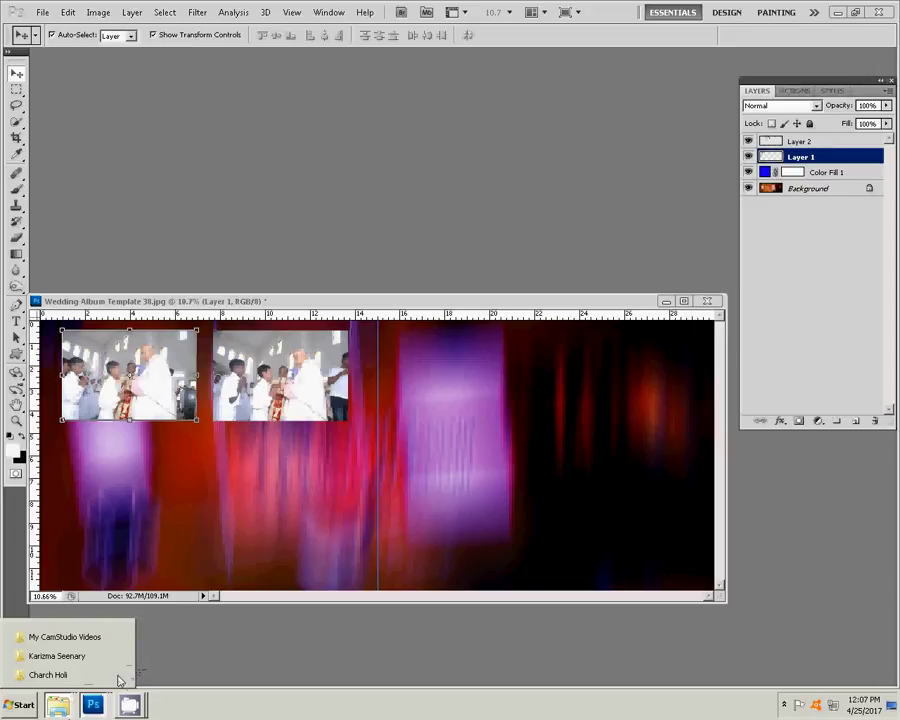
Open the Charch Holi folder and select DUS_0584, then DUS_0585.
{"action": "mouse_move", "coordinate": [64, 637]}
{"action": "left_click", "coordinate": [50, 675]}
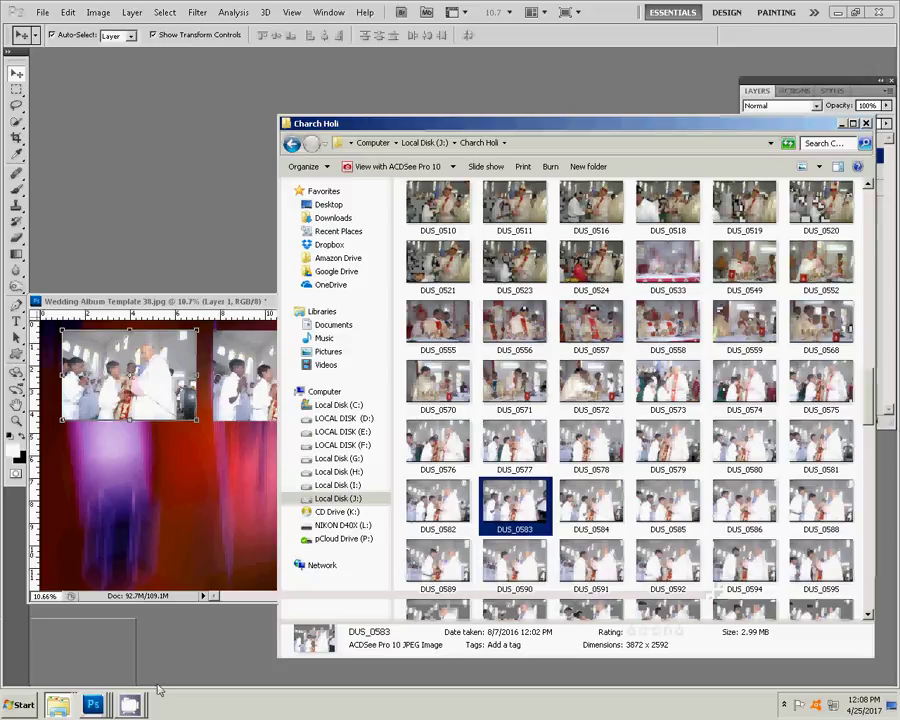
{"action": "left_click", "coordinate": [618, 508]}
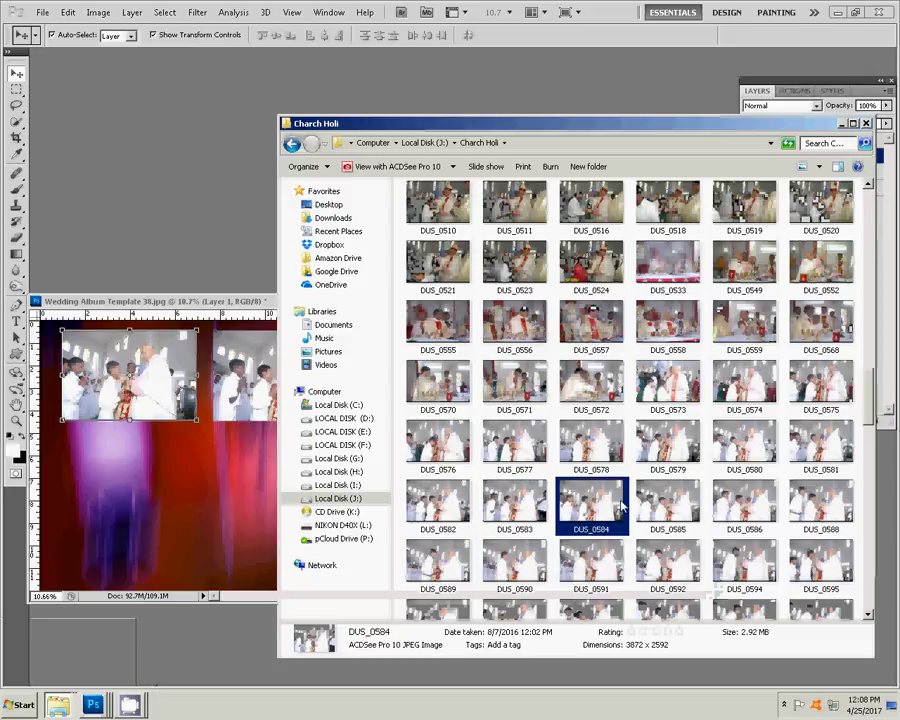
{"action": "left_click", "coordinate": [660, 515]}
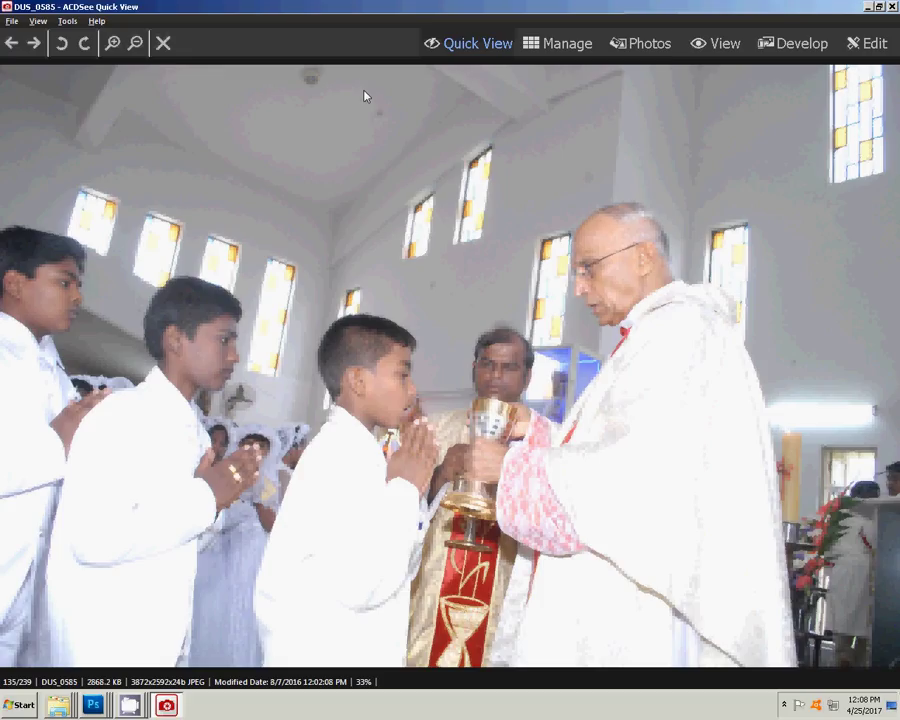
Scroll through the church photos in Quick View from DUS_0585 to DUS_0589.
{"action": "scroll", "coordinate": [342, 124], "scroll_direction": "down", "scroll_amount": 3}
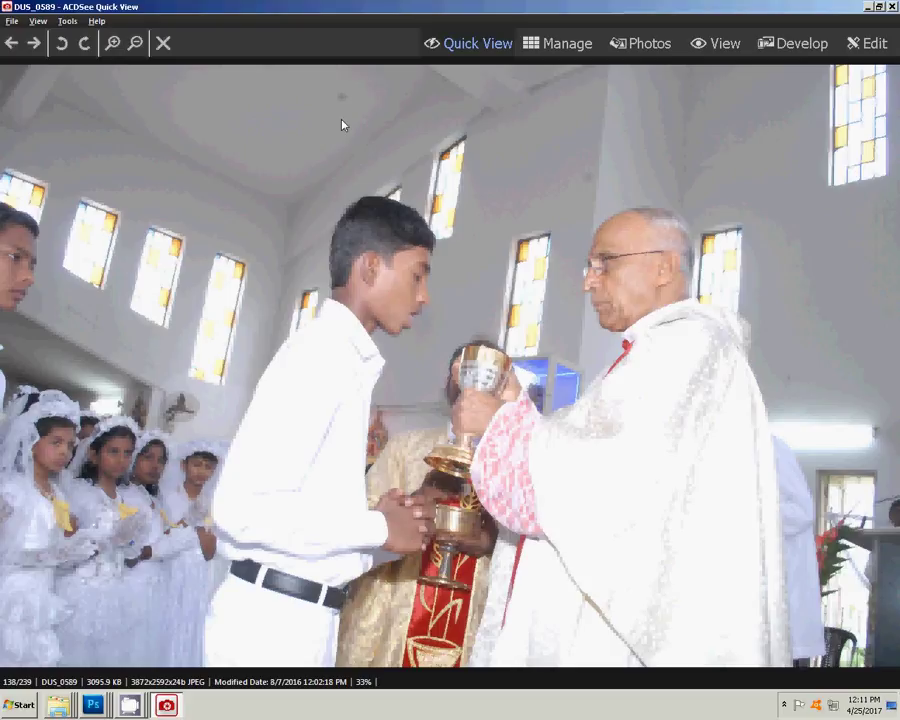
{"action": "left_click", "coordinate": [129, 705]}
{"action": "left_click", "coordinate": [125, 656]}
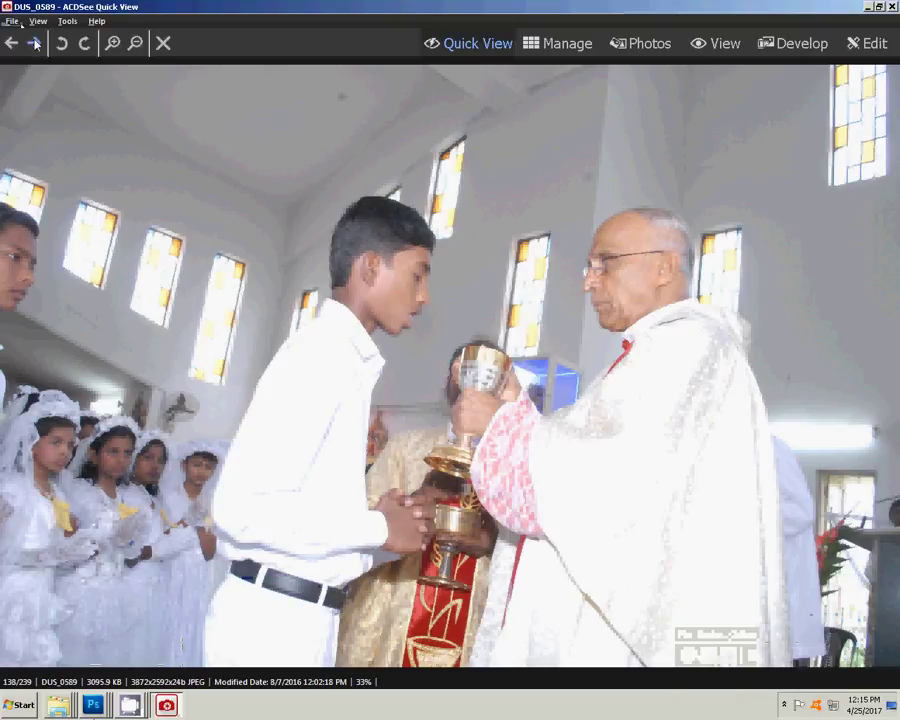
Close the viewer, show the folder as Extra Large Icons, and select DUS_0618.
{"action": "key", "text": "Escape"}
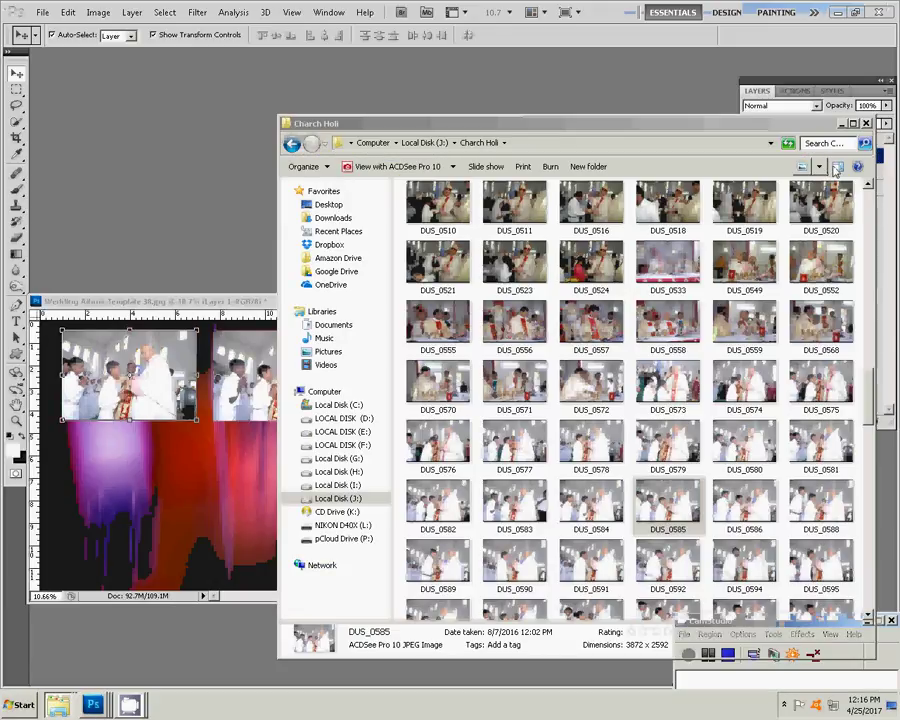
{"action": "left_click", "coordinate": [819, 167]}
{"action": "left_click", "coordinate": [835, 137]}
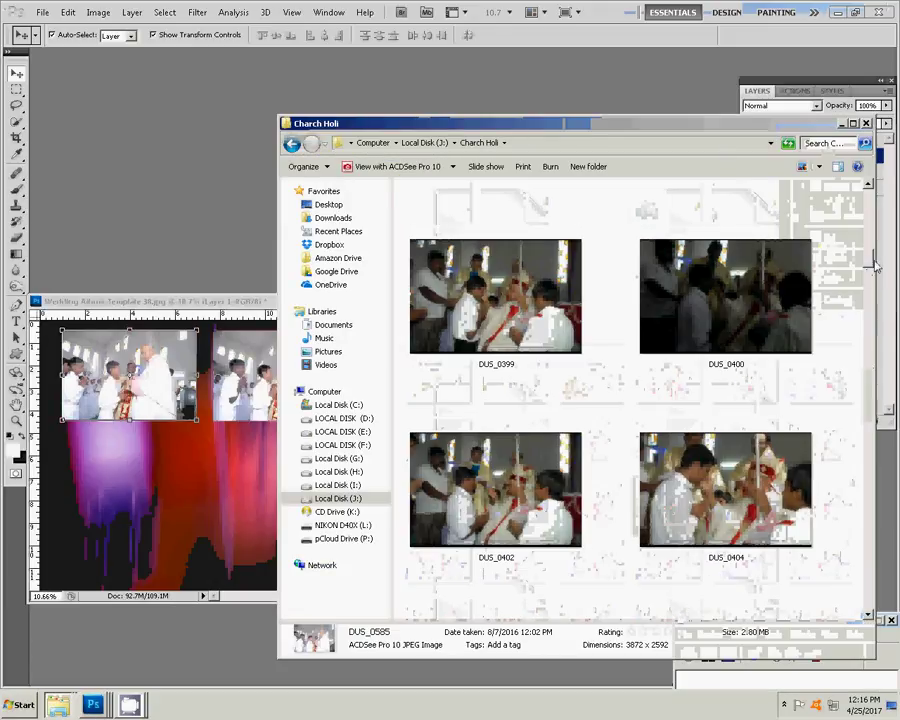
{"action": "left_click_drag", "start_coordinate": [876, 265], "coordinate": [869, 477]}
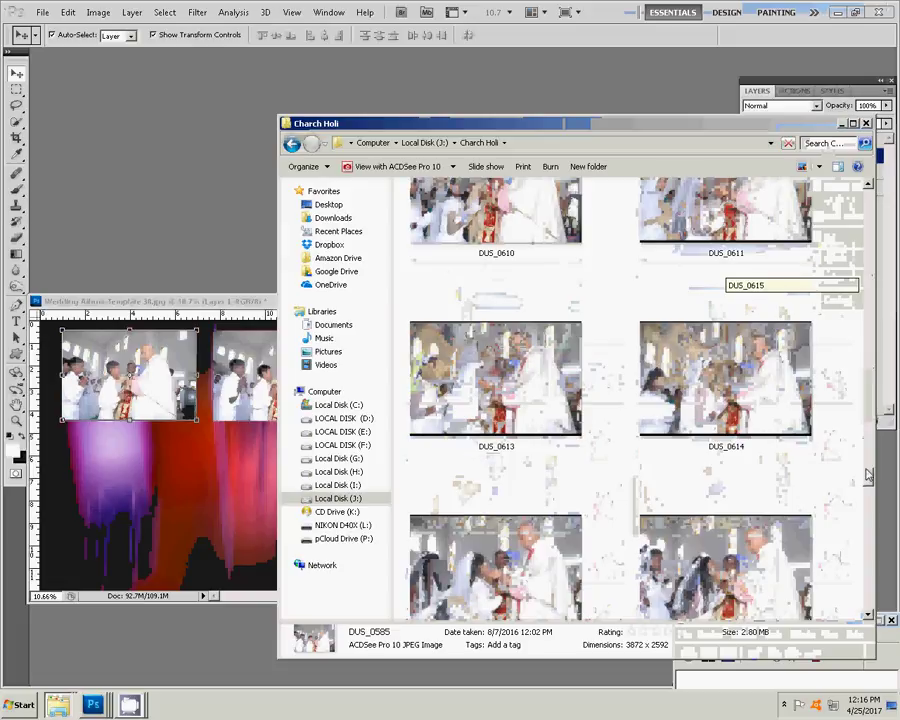
{"action": "scroll", "coordinate": [869, 477], "scroll_direction": "down", "scroll_amount": 3}
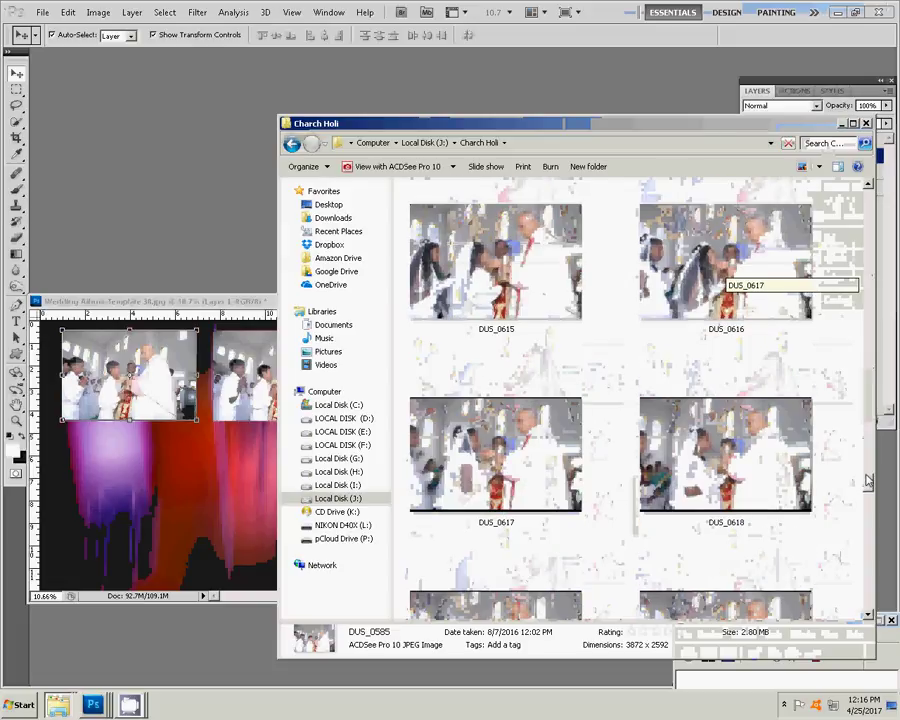
{"action": "left_click", "coordinate": [753, 458]}
Scroll down through the Charch Holi thumbnails and select DUS_0931.
{"action": "scroll", "coordinate": [754, 462], "scroll_direction": "down", "scroll_amount": 1}
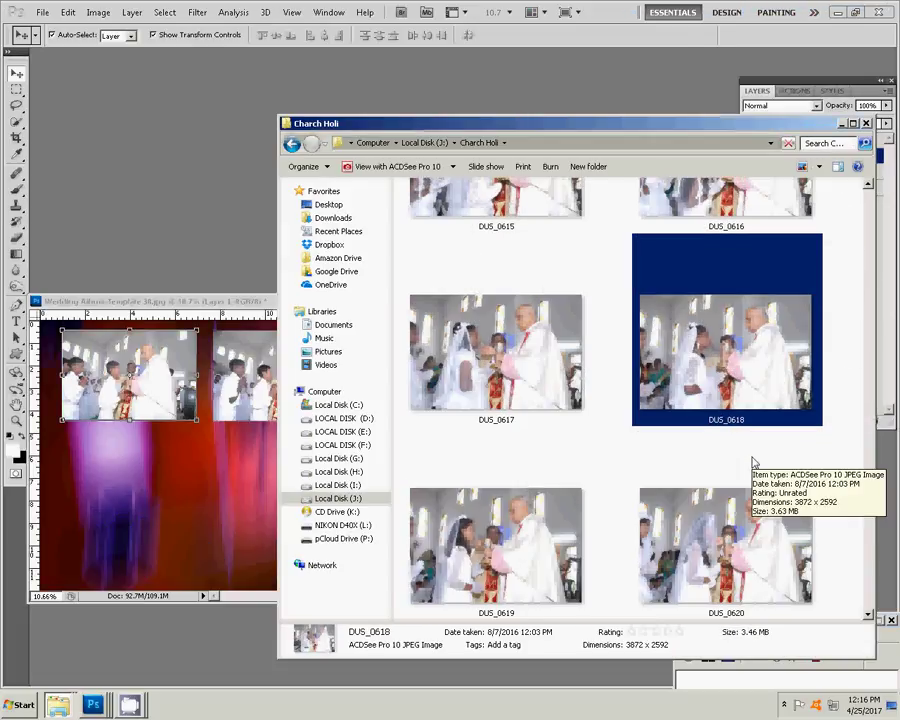
{"action": "scroll", "coordinate": [753, 462], "scroll_direction": "down", "scroll_amount": 1}
{"action": "scroll", "coordinate": [753, 462], "scroll_direction": "down", "scroll_amount": 1}
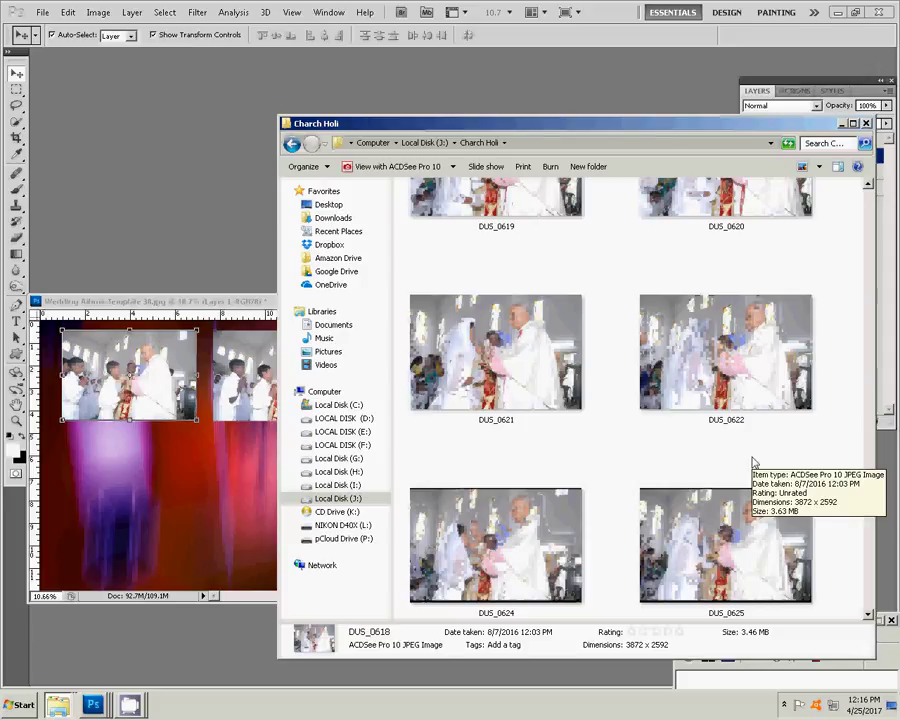
{"action": "scroll", "coordinate": [753, 462], "scroll_direction": "down", "scroll_amount": 3}
{"action": "scroll", "coordinate": [753, 462], "scroll_direction": "down", "scroll_amount": 1}
{"action": "scroll", "coordinate": [753, 462], "scroll_direction": "down", "scroll_amount": 2}
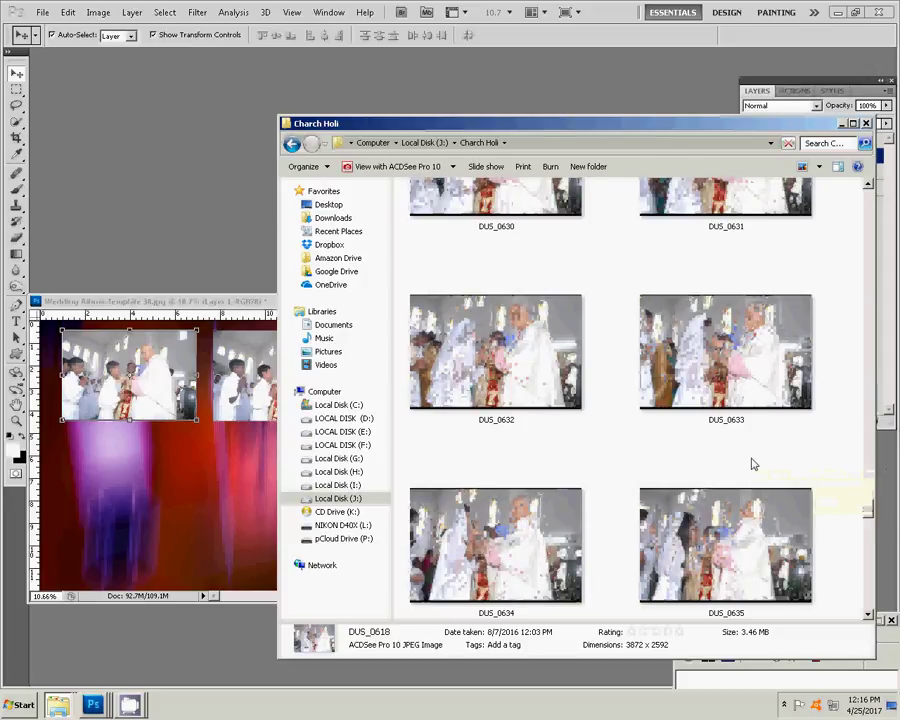
{"action": "scroll", "coordinate": [753, 463], "scroll_direction": "down", "scroll_amount": 2}
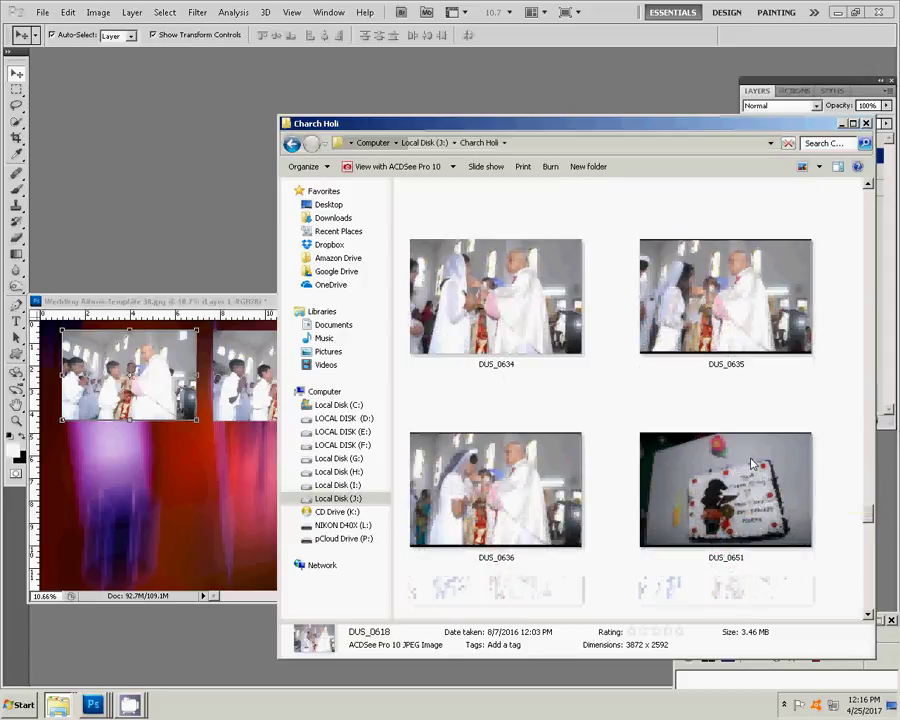
{"action": "scroll", "coordinate": [753, 463], "scroll_direction": "down", "scroll_amount": 1}
{"action": "scroll", "coordinate": [753, 463], "scroll_direction": "down", "scroll_amount": 2}
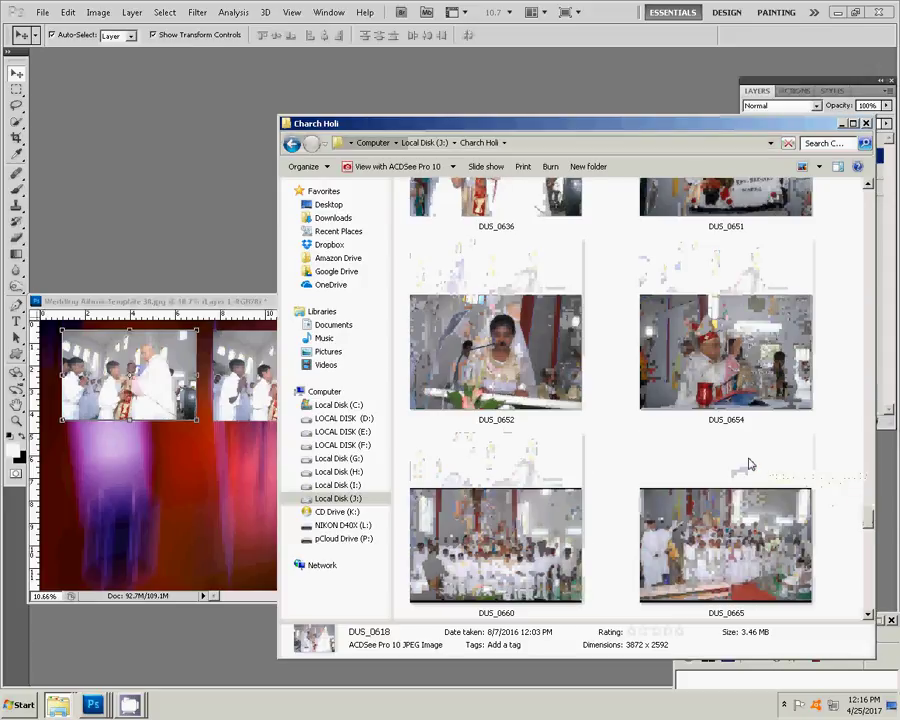
{"action": "scroll", "coordinate": [750, 464], "scroll_direction": "down", "scroll_amount": 3}
{"action": "scroll", "coordinate": [750, 464], "scroll_direction": "up", "scroll_amount": 1}
{"action": "scroll", "coordinate": [750, 464], "scroll_direction": "down", "scroll_amount": 2}
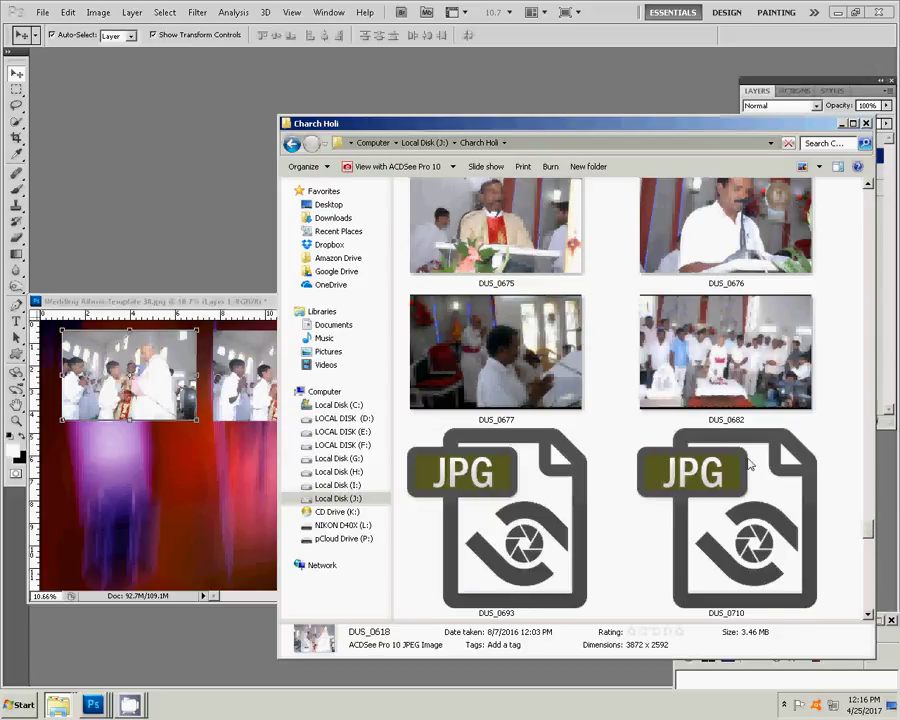
{"action": "scroll", "coordinate": [748, 463], "scroll_direction": "down", "scroll_amount": 3}
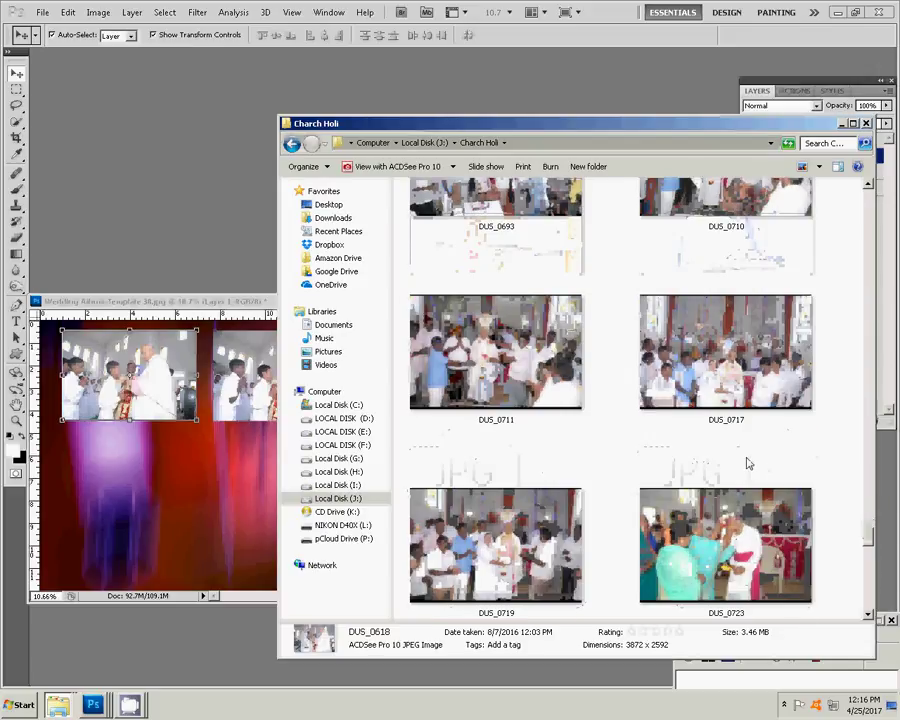
{"action": "scroll", "coordinate": [748, 463], "scroll_direction": "down", "scroll_amount": 3}
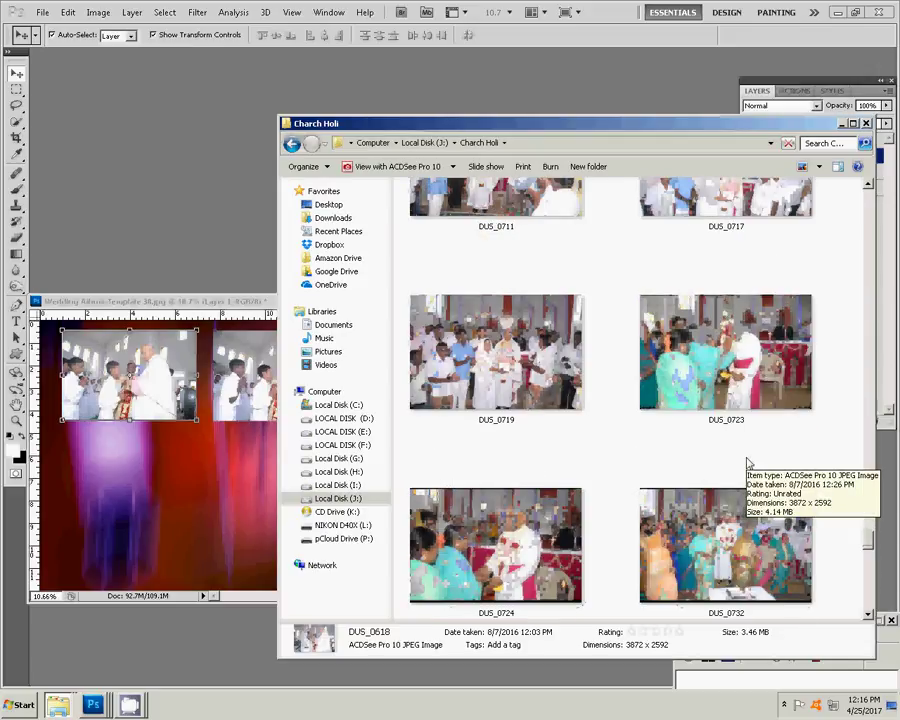
{"action": "scroll", "coordinate": [748, 463], "scroll_direction": "down", "scroll_amount": 5}
{"action": "scroll", "coordinate": [748, 463], "scroll_direction": "down", "scroll_amount": 3}
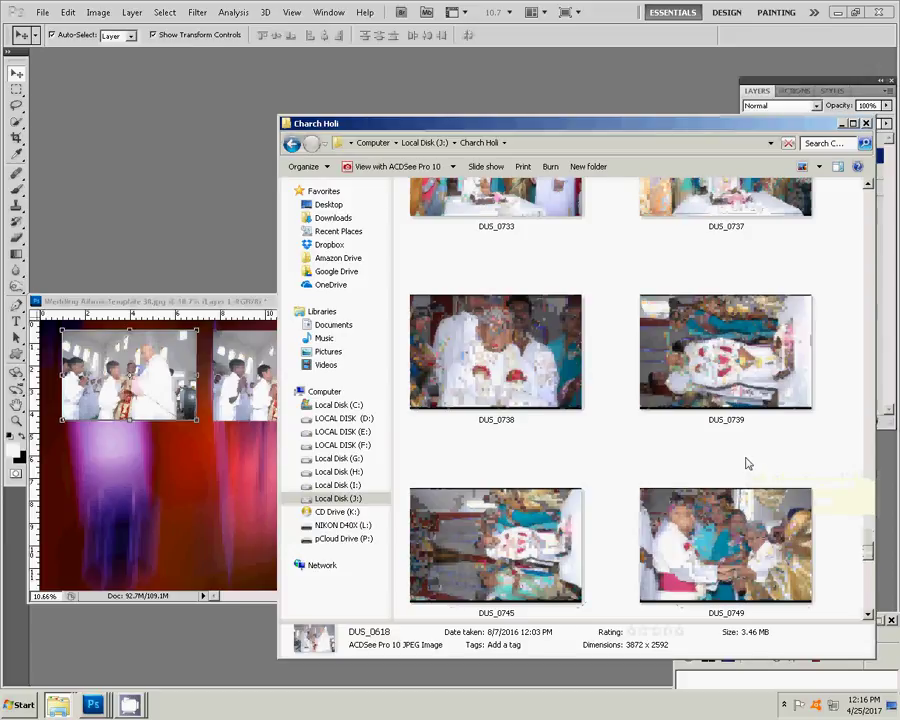
{"action": "scroll", "coordinate": [748, 463], "scroll_direction": "down", "scroll_amount": 3}
{"action": "scroll", "coordinate": [748, 463], "scroll_direction": "down", "scroll_amount": 3}
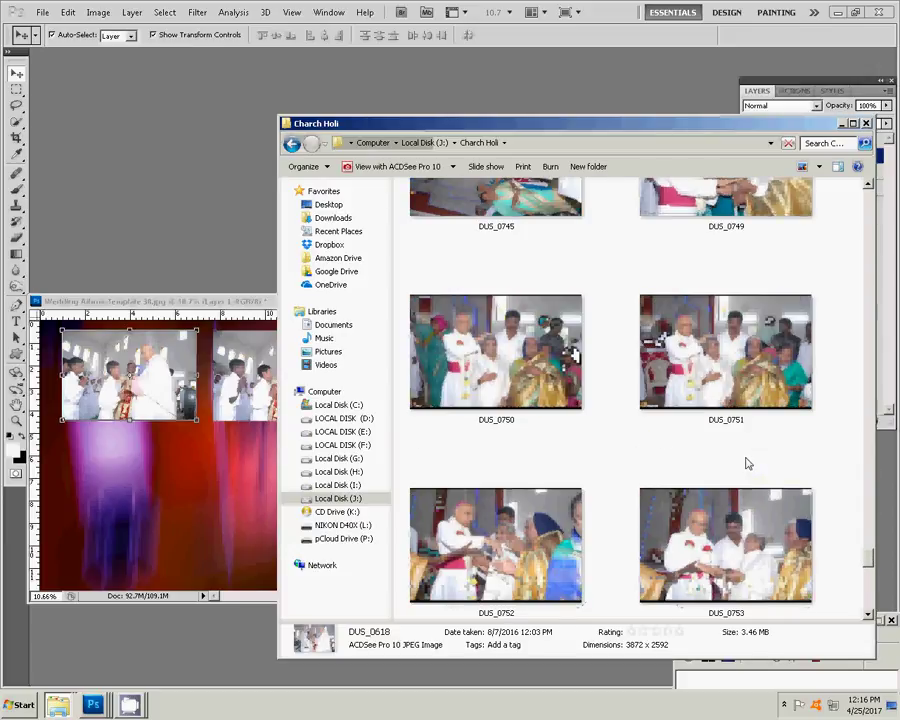
{"action": "scroll", "coordinate": [748, 463], "scroll_direction": "down", "scroll_amount": 5}
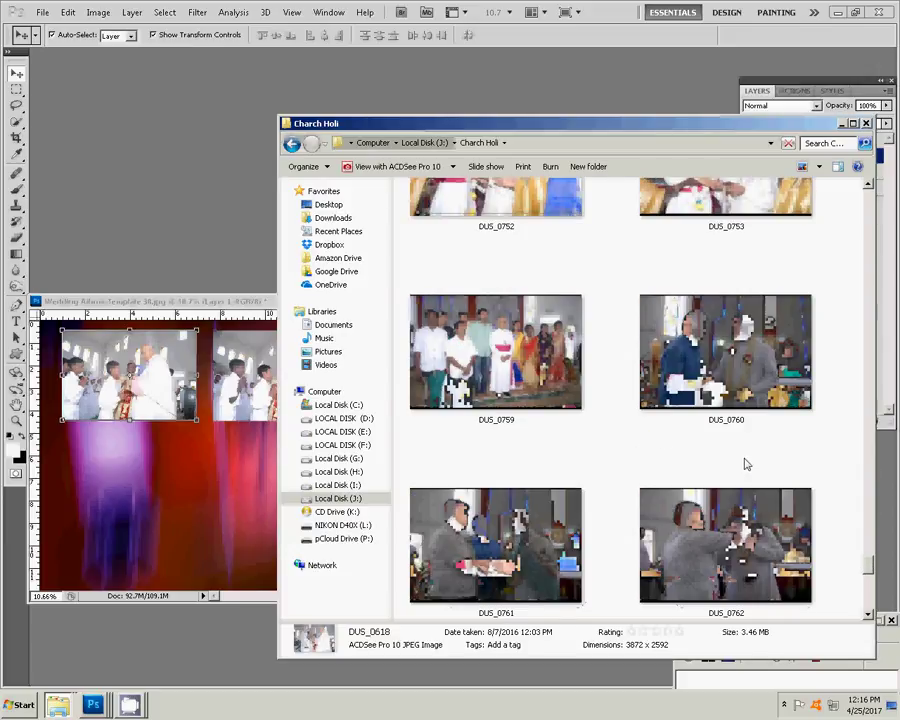
{"action": "scroll", "coordinate": [748, 463], "scroll_direction": "down", "scroll_amount": 3}
{"action": "scroll", "coordinate": [745, 463], "scroll_direction": "down", "scroll_amount": 5}
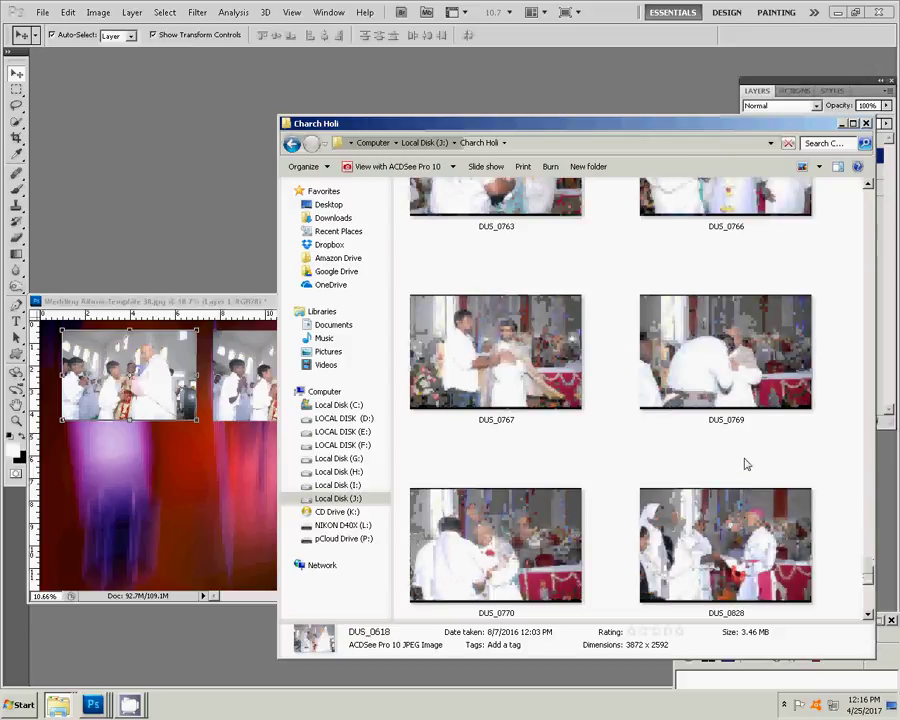
{"action": "scroll", "coordinate": [745, 463], "scroll_direction": "down", "scroll_amount": 3}
{"action": "scroll", "coordinate": [745, 463], "scroll_direction": "down", "scroll_amount": 3}
{"action": "scroll", "coordinate": [744, 462], "scroll_direction": "down", "scroll_amount": 3}
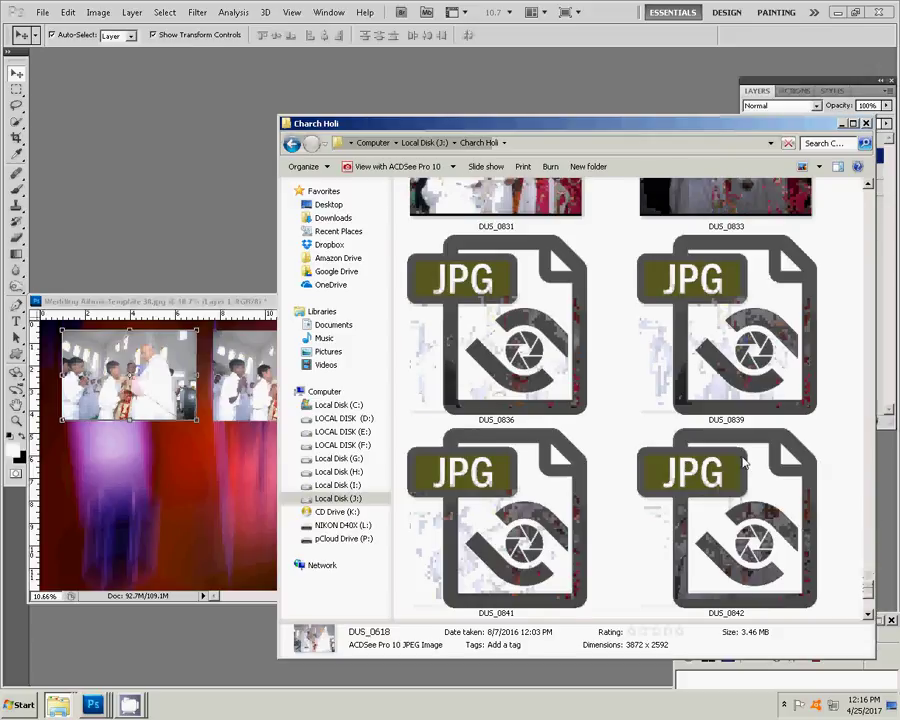
{"action": "scroll", "coordinate": [744, 462], "scroll_direction": "down", "scroll_amount": 3}
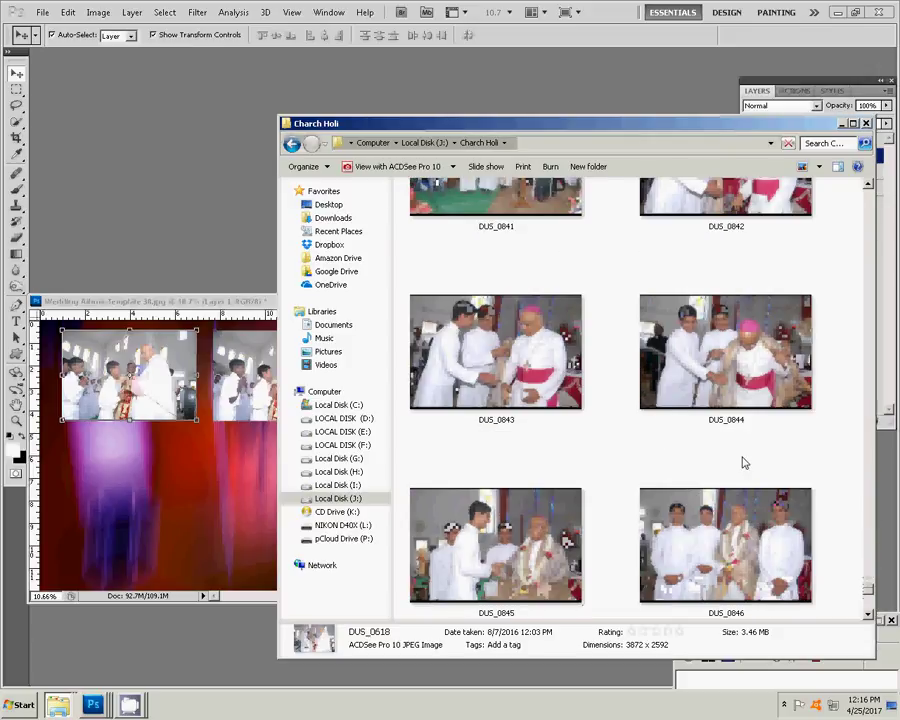
{"action": "scroll", "coordinate": [744, 462], "scroll_direction": "down", "scroll_amount": 3}
{"action": "scroll", "coordinate": [744, 462], "scroll_direction": "down", "scroll_amount": 3}
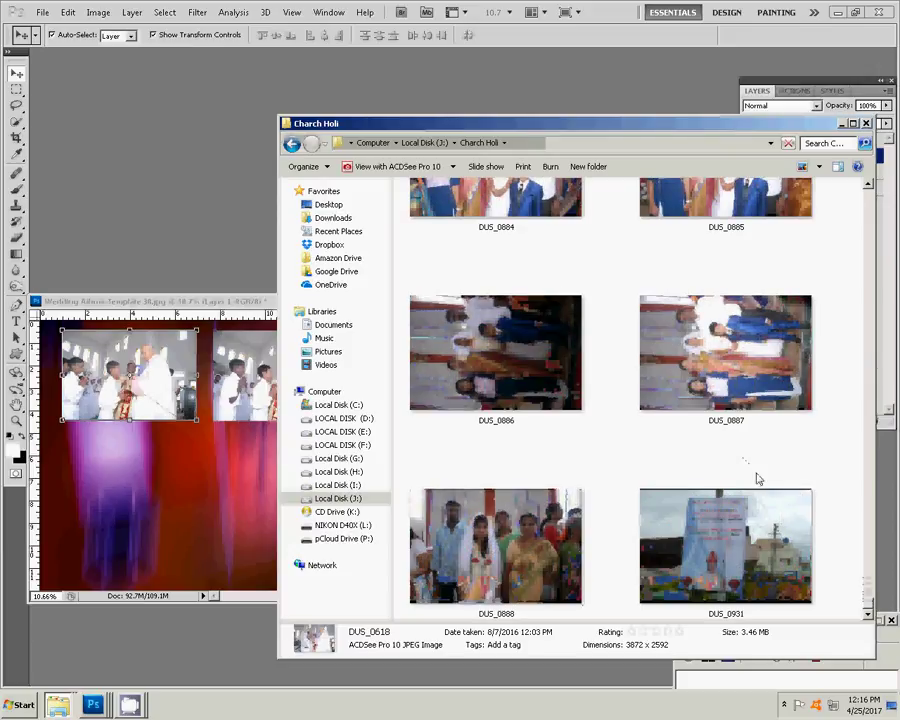
{"action": "left_click", "coordinate": [757, 479]}
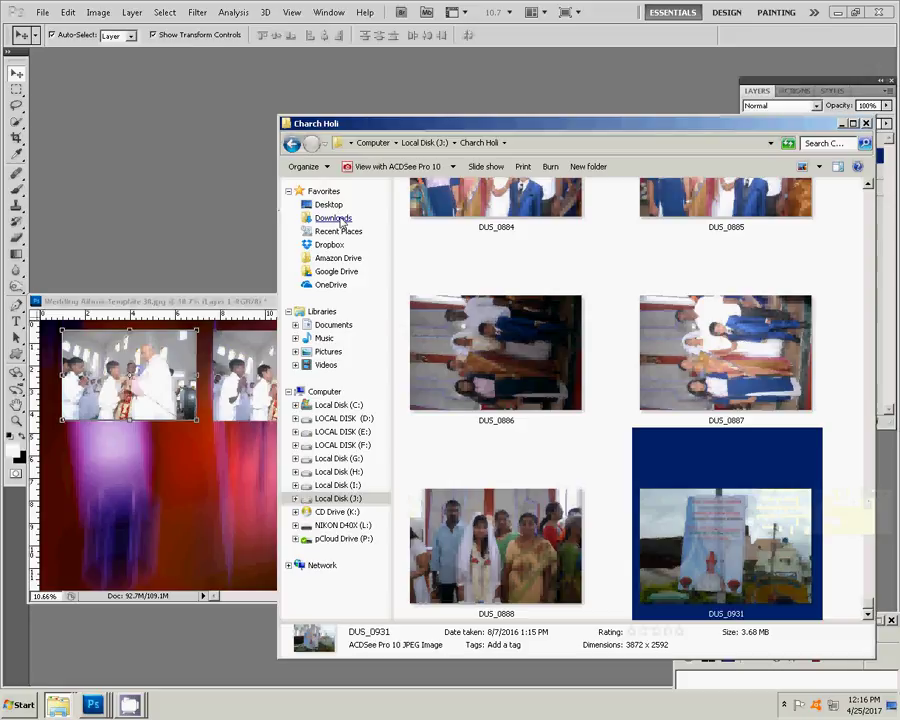
Go to Local Disk (H:), open the Water Kumar folder, and switch to DUS_0341 in Photoshop.
{"action": "key", "text": "BackSpace"}
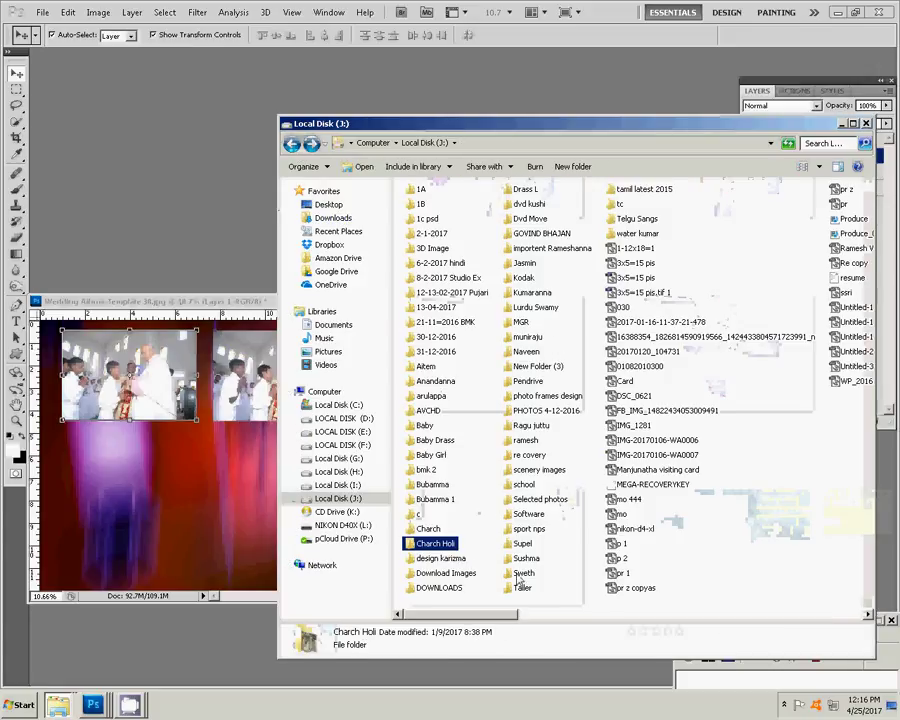
{"action": "mouse_move", "coordinate": [338, 484]}
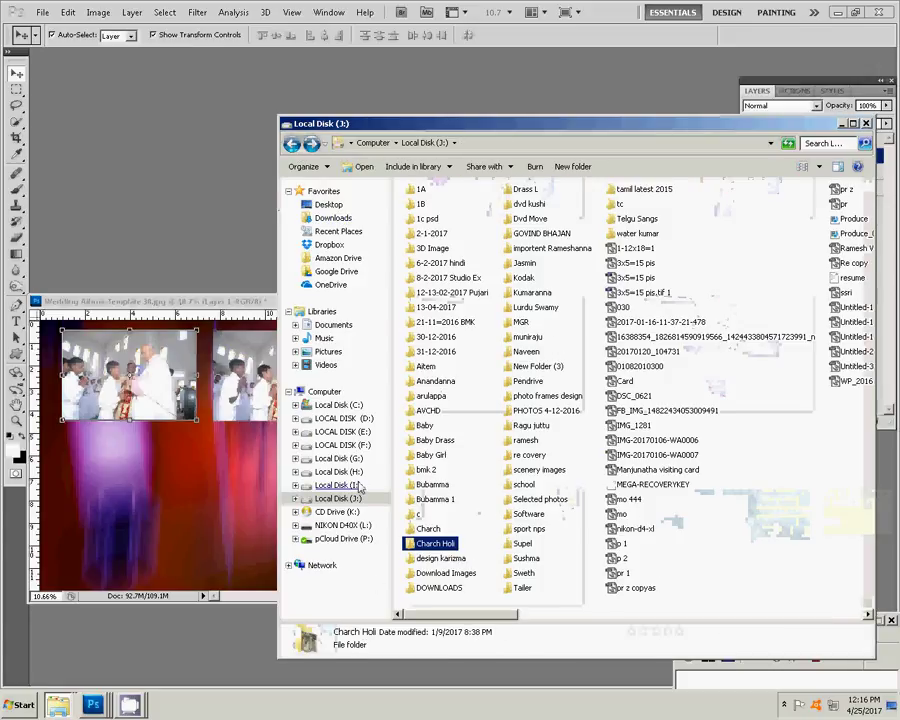
{"action": "left_click", "coordinate": [350, 474]}
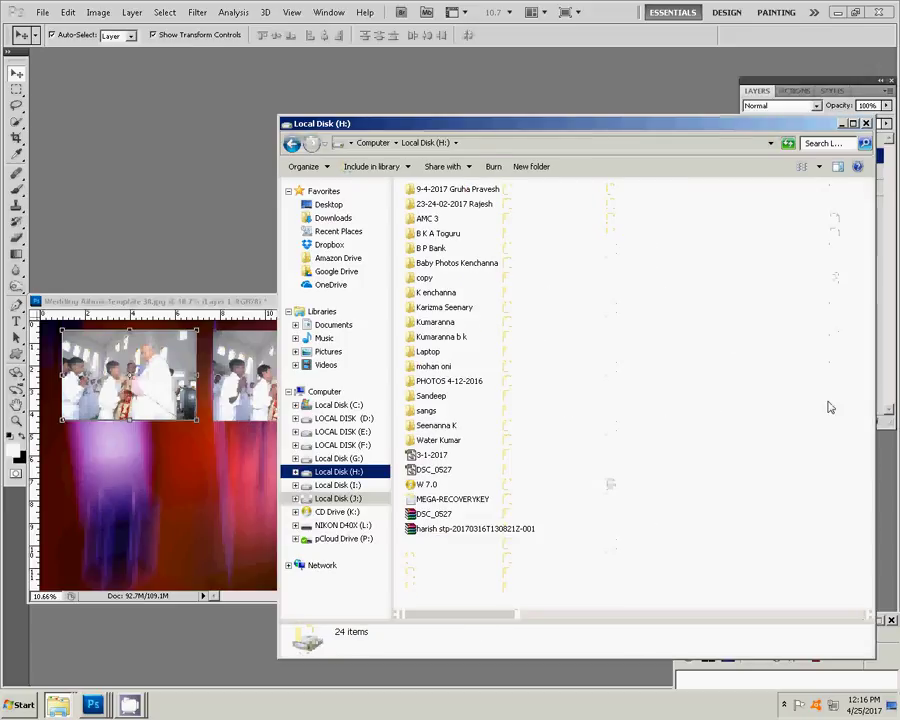
{"action": "left_click", "coordinate": [445, 441]}
{"action": "double_click", "coordinate": [449, 443]}
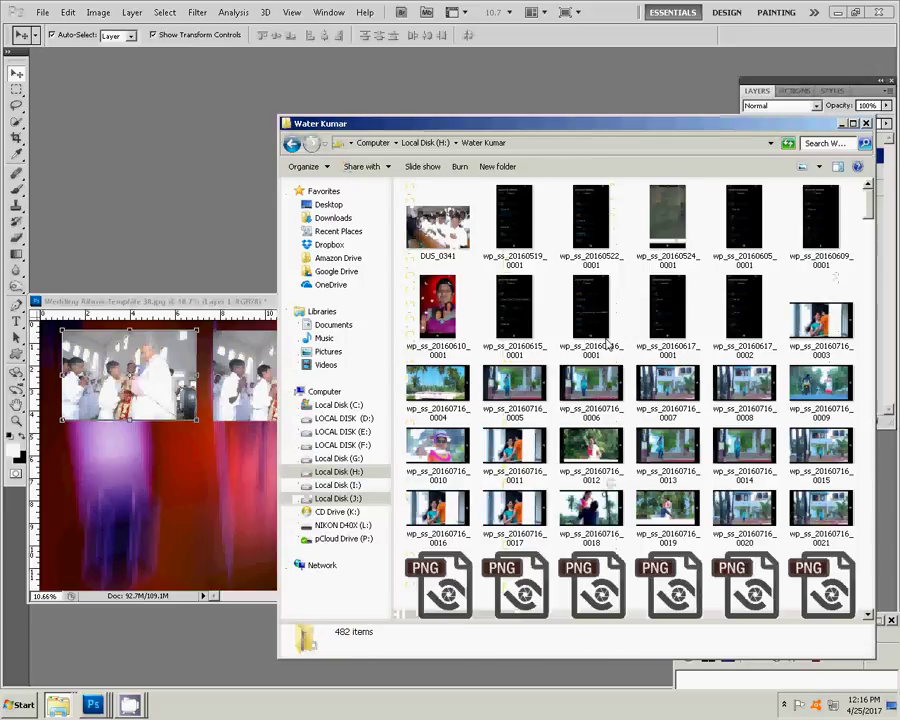
{"action": "left_click", "coordinate": [104, 178]}
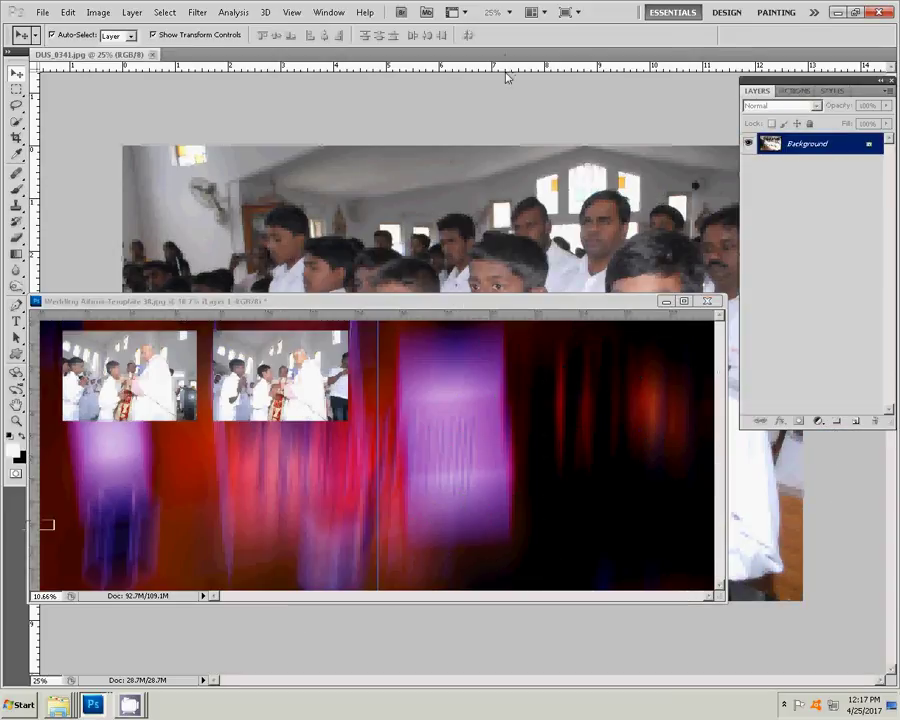
Resize the DUS_0341 church photo to 6 inches wide.
{"action": "left_click", "coordinate": [507, 78]}
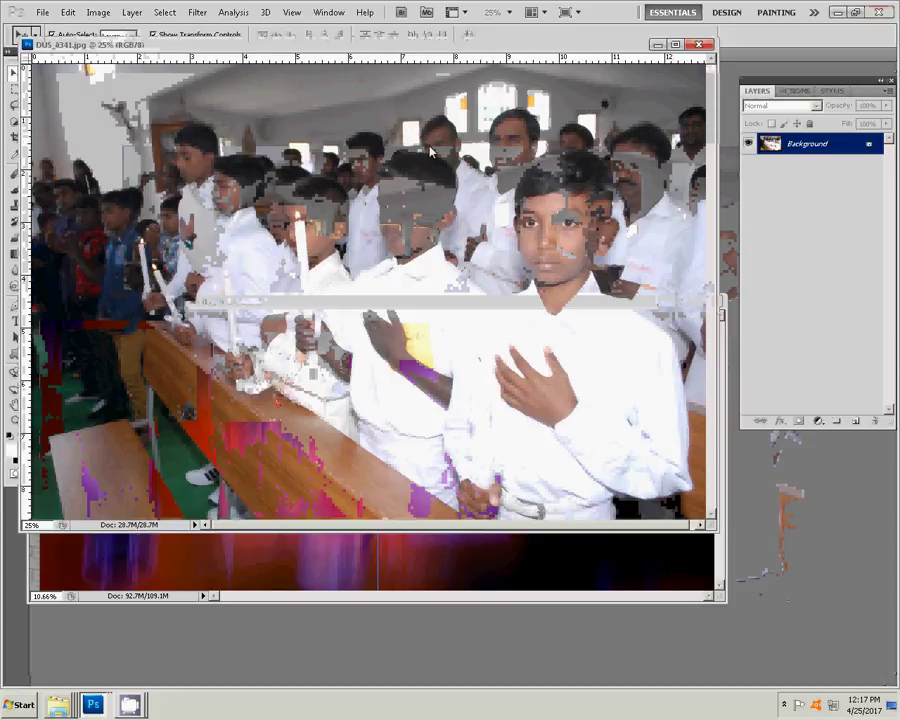
{"action": "key", "text": "ctrl+alt+i"}
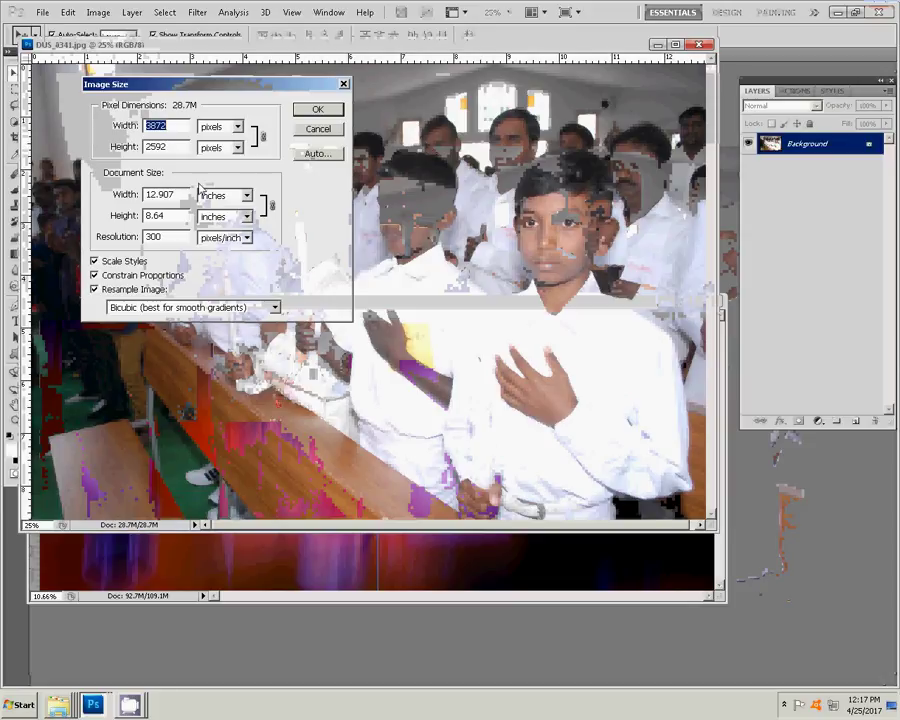
{"action": "double_click", "coordinate": [165, 194]}
{"action": "type", "text": "6"}
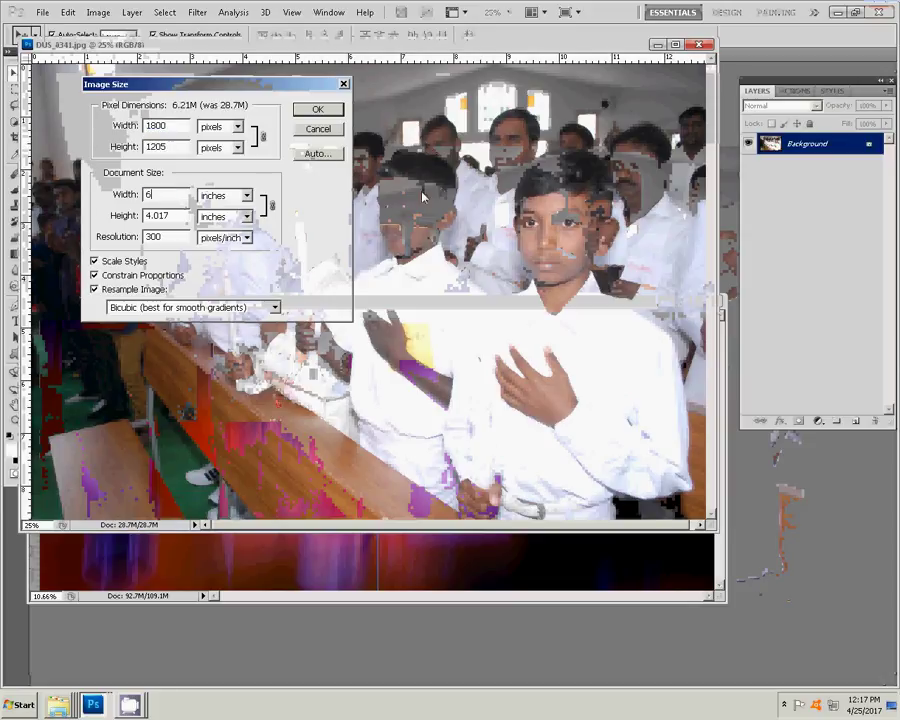
{"action": "left_click", "coordinate": [318, 111]}
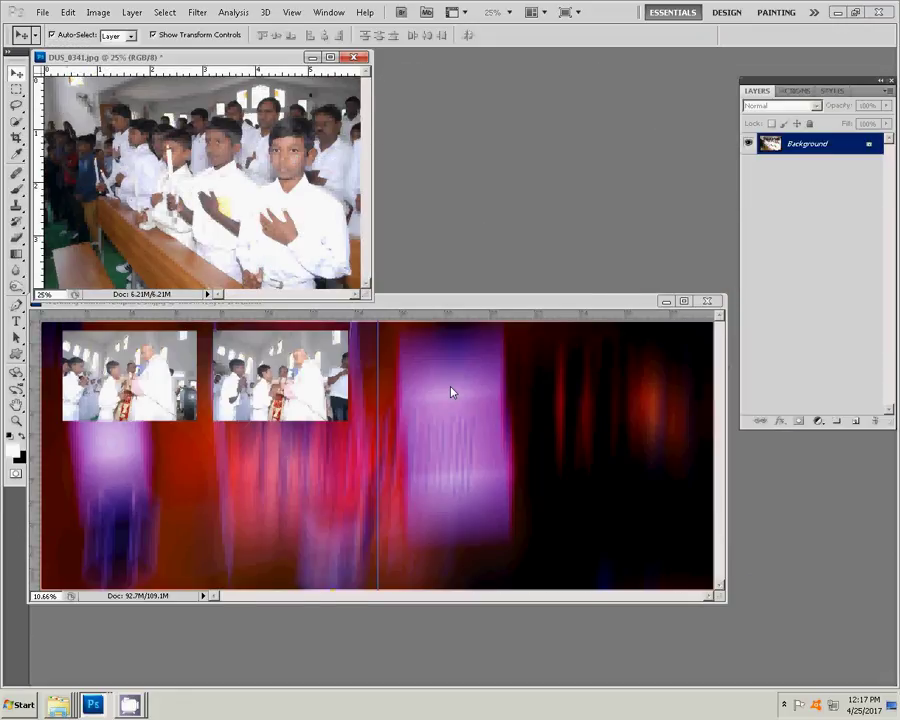
Move DUS_0341 into the album's top-right slot and close its document.
{"action": "left_click", "coordinate": [470, 393]}
{"action": "left_click_drag", "start_coordinate": [473, 393], "coordinate": [464, 374]}
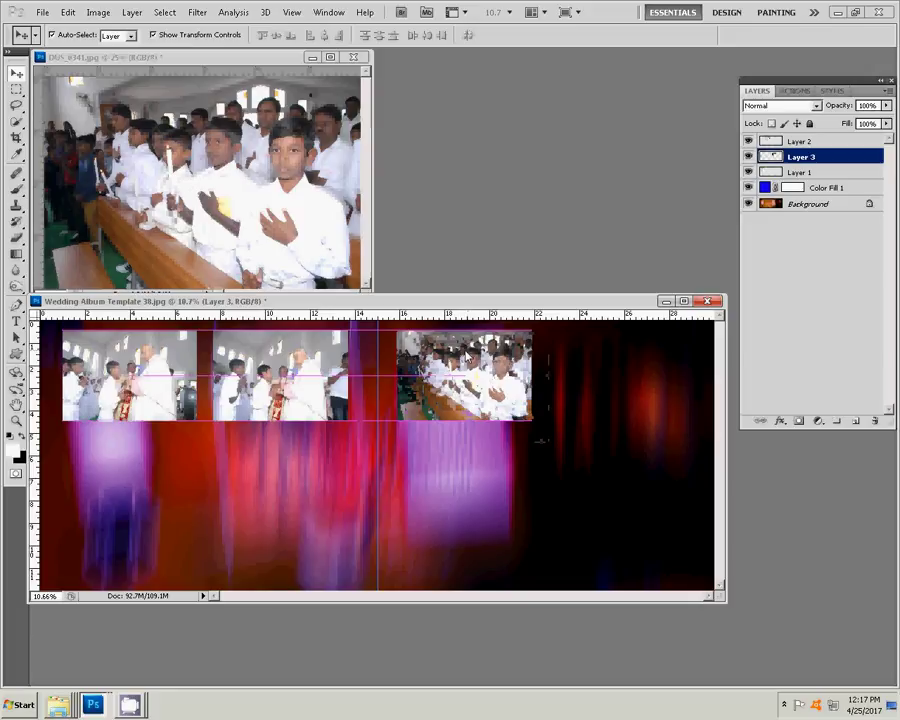
{"action": "key", "text": "ctrl+Tab"}
{"action": "key", "text": "ctrl+w"}
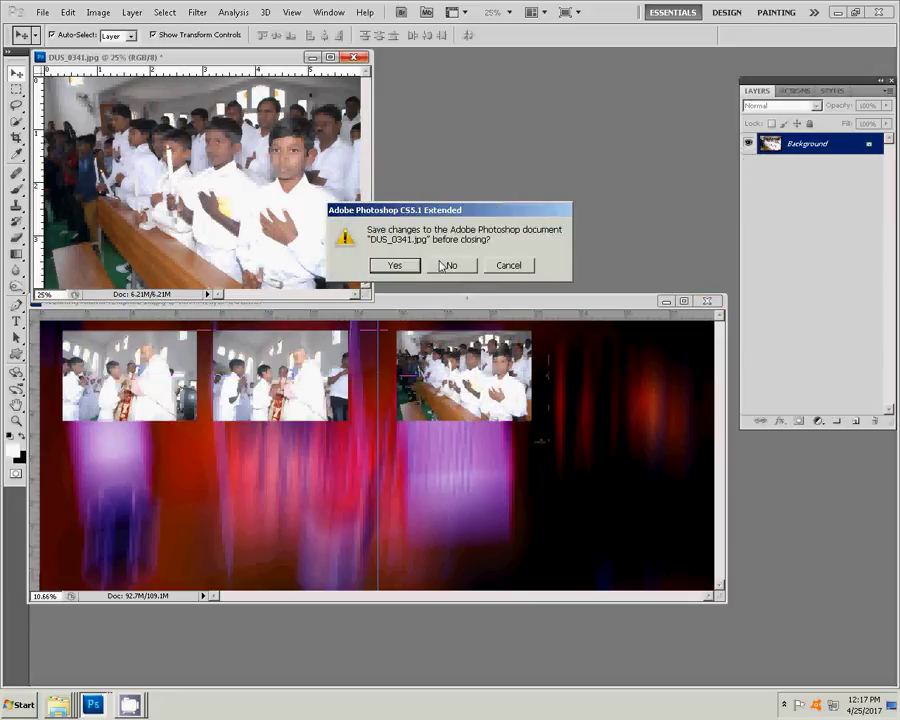
Discard DUS_0341's changes, open the Water Kumar folder, and select a block of top-row screenshots.
{"action": "key", "text": "n"}
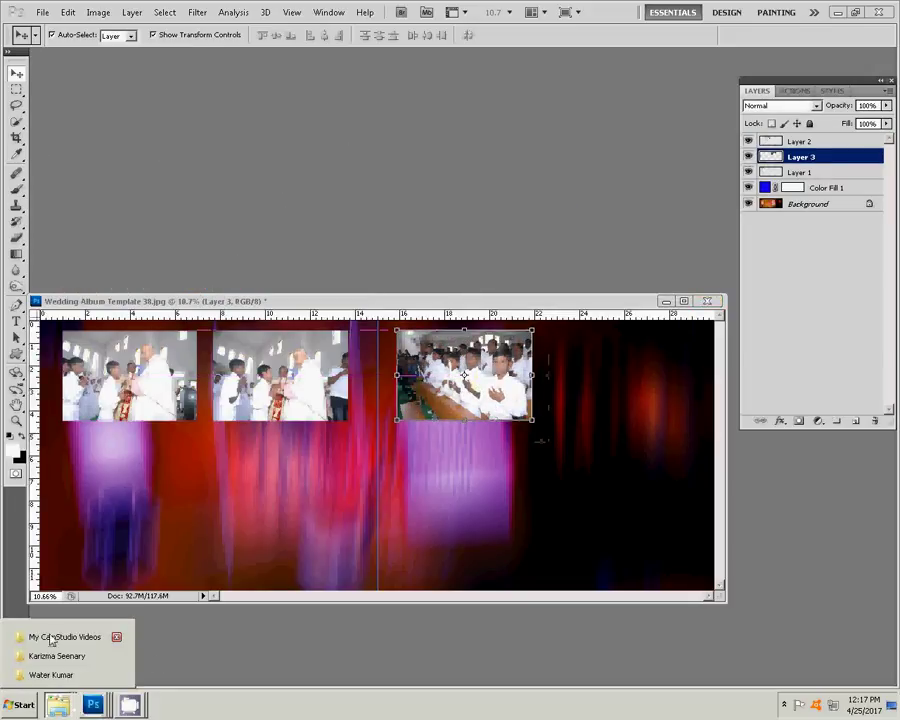
{"action": "left_click", "coordinate": [57, 656]}
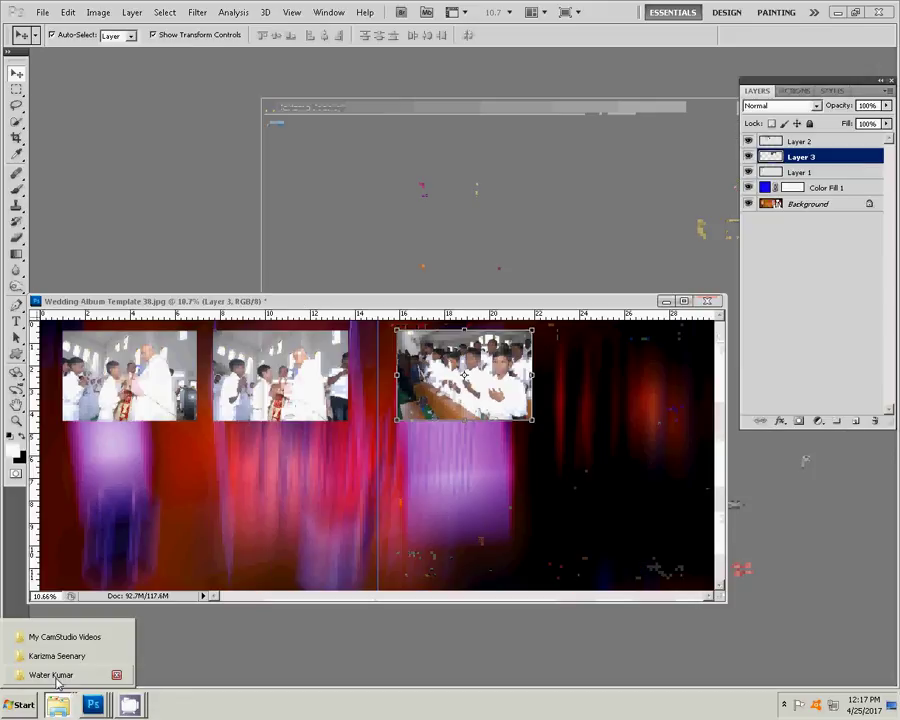
{"action": "left_click", "coordinate": [72, 670]}
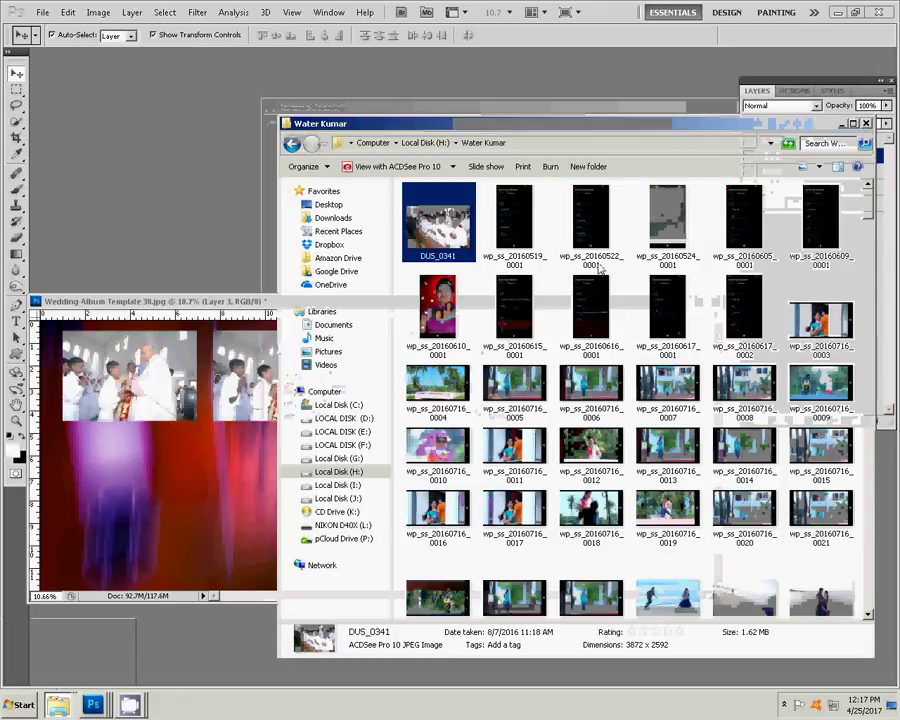
{"action": "key", "text": "Right"}
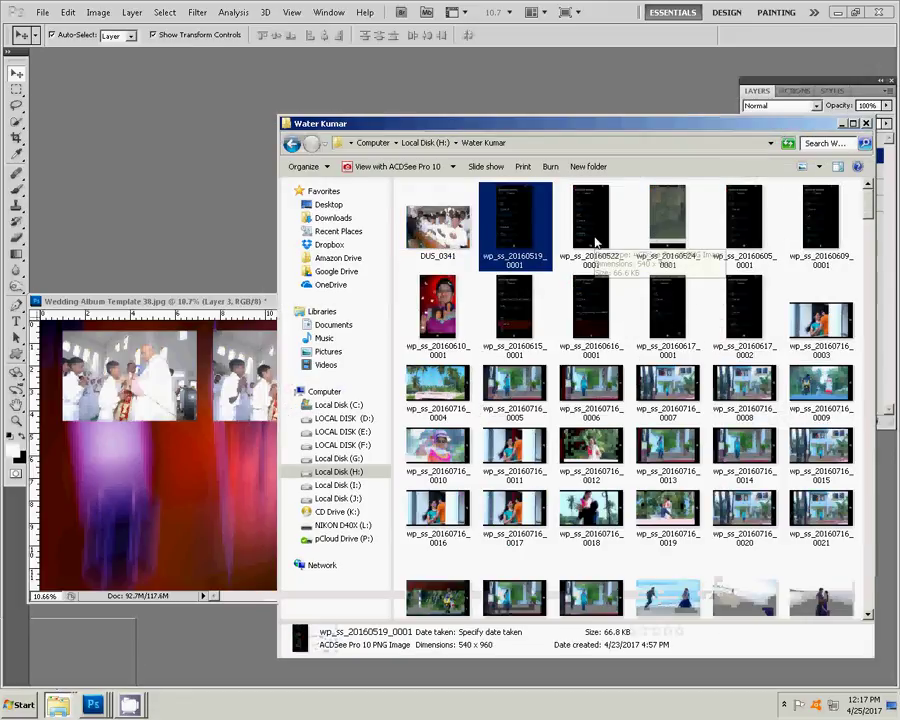
{"action": "key", "text": "shift+Right"}
{"action": "key", "text": "shift+Right"}
{"action": "key", "text": "shift+Right"}
{"action": "key", "text": "shift+Right"}
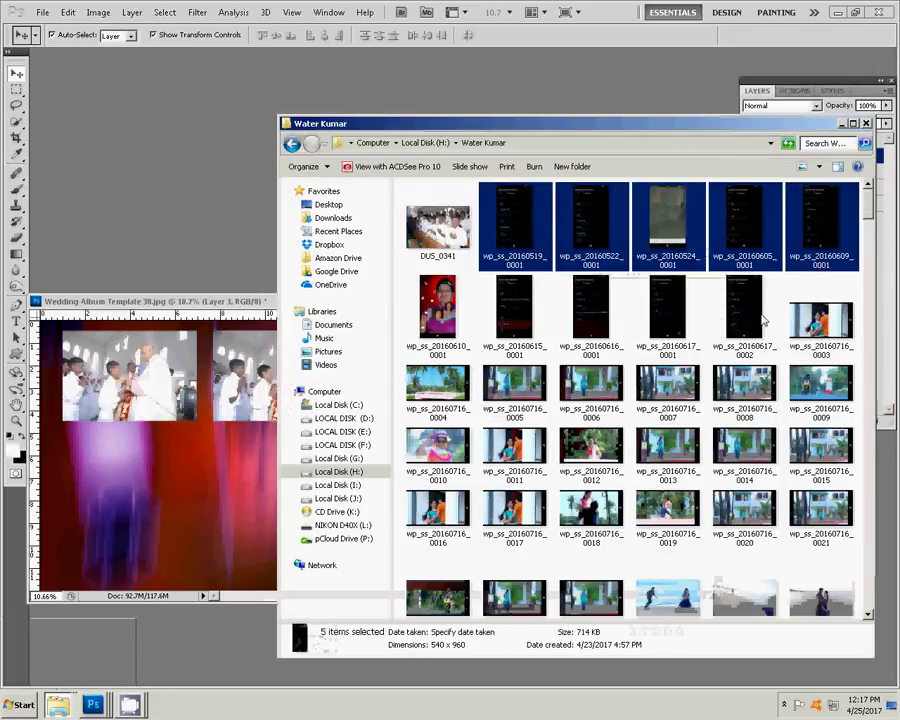
{"action": "left_click", "coordinate": [748, 315], "text": "ctrl"}
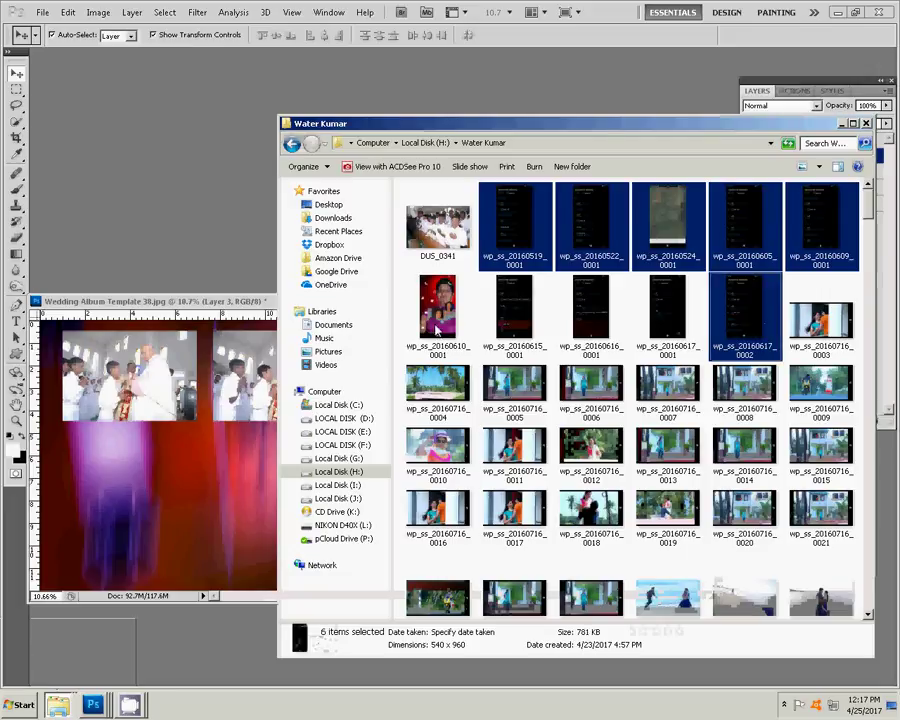
{"action": "left_click_drag", "start_coordinate": [437, 328], "coordinate": [804, 488]}
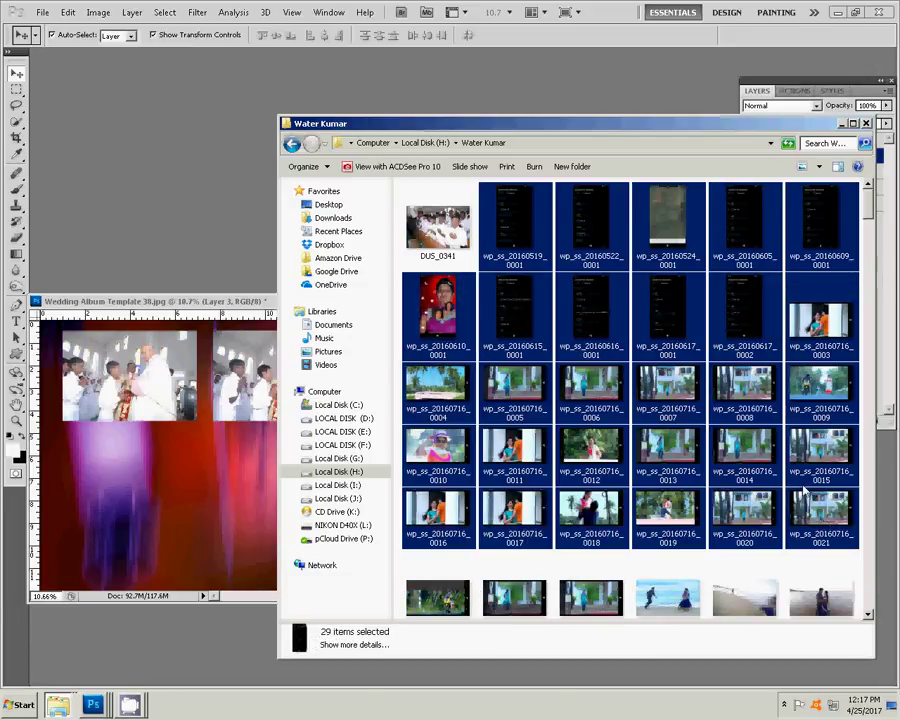
Scroll the folder, clear the selection, and pick wp_ss_20170407_0006.
{"action": "scroll", "coordinate": [804, 488], "scroll_direction": "down", "scroll_amount": 2}
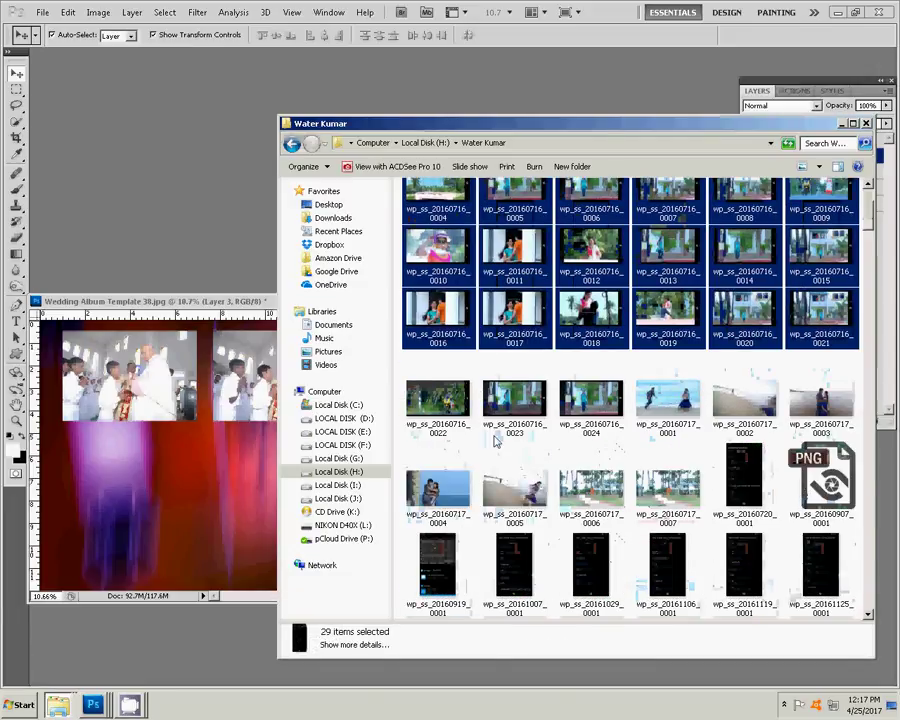
{"action": "left_click", "coordinate": [820, 400], "text": "shift"}
{"action": "scroll", "coordinate": [825, 495], "scroll_direction": "down", "scroll_amount": 1}
{"action": "scroll", "coordinate": [825, 495], "scroll_direction": "down", "scroll_amount": 2}
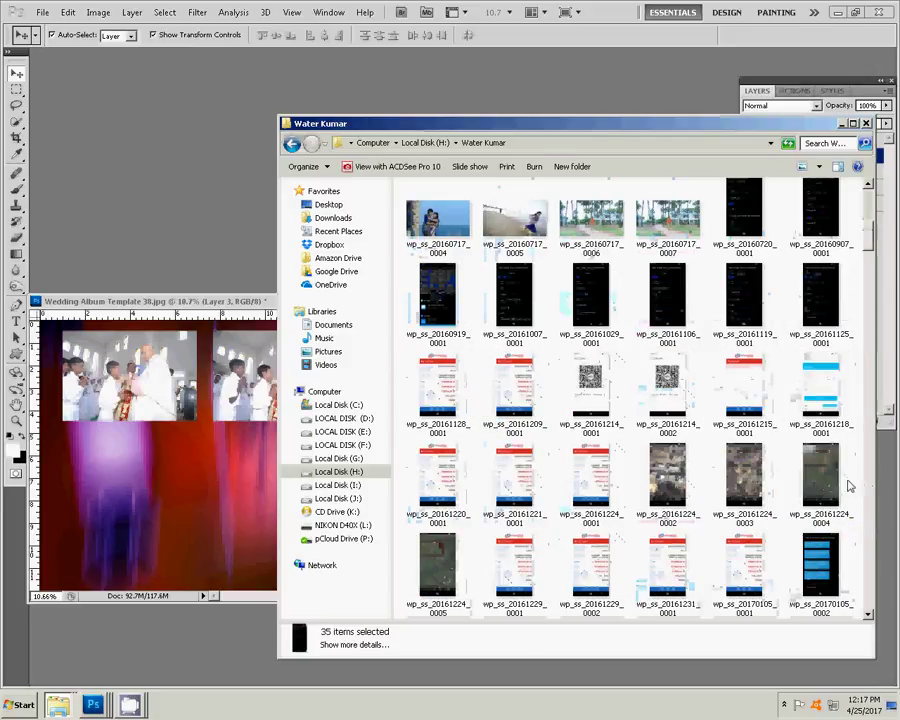
{"action": "scroll", "coordinate": [846, 486], "scroll_direction": "down", "scroll_amount": 3}
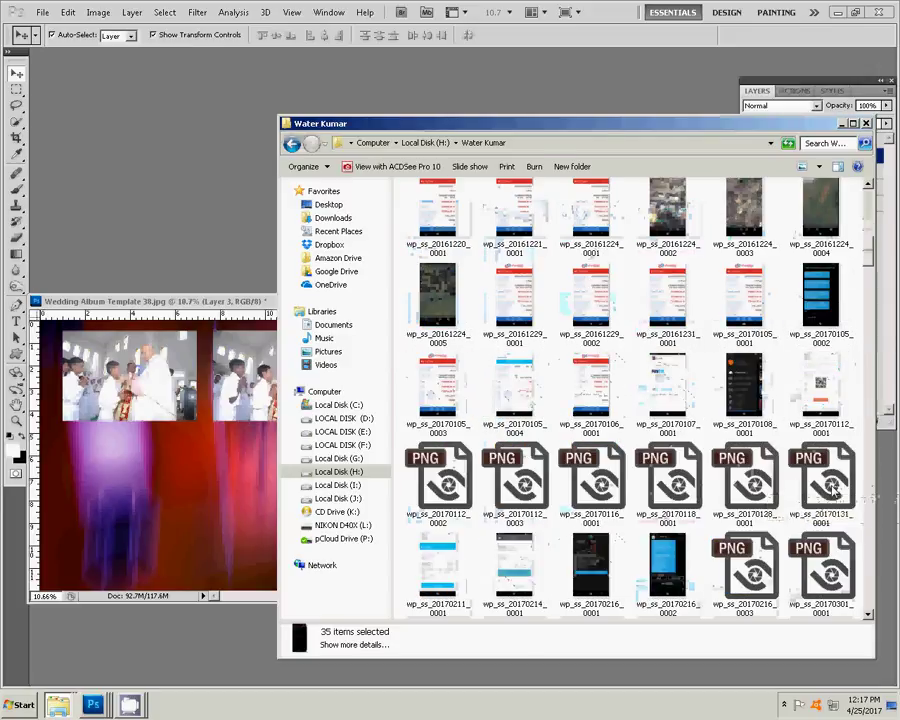
{"action": "scroll", "coordinate": [836, 487], "scroll_direction": "down", "scroll_amount": 3}
{"action": "left_click", "coordinate": [708, 362]}
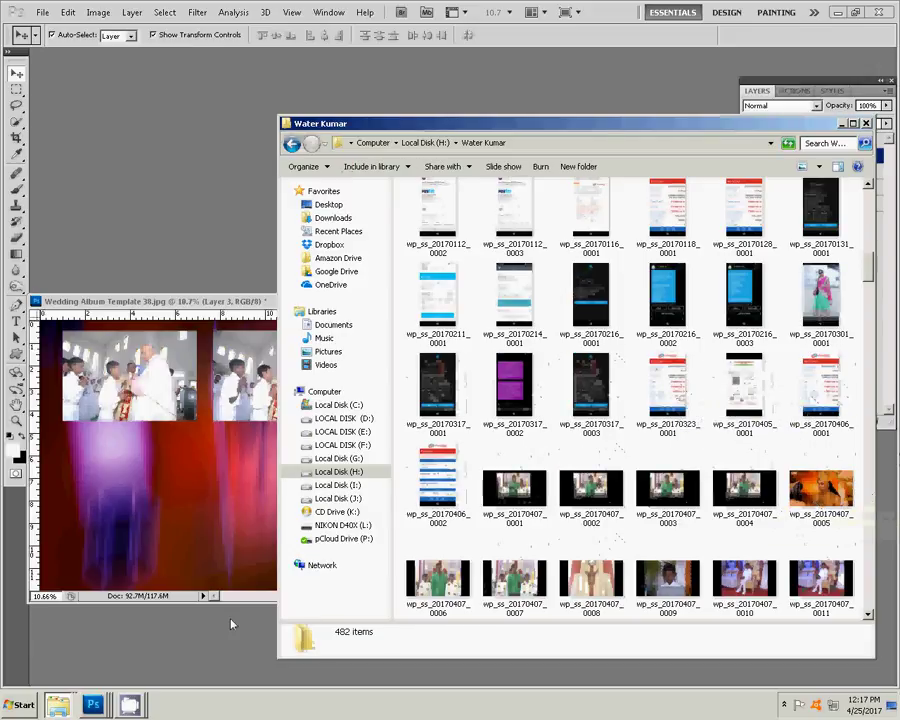
{"action": "left_click", "coordinate": [438, 578]}
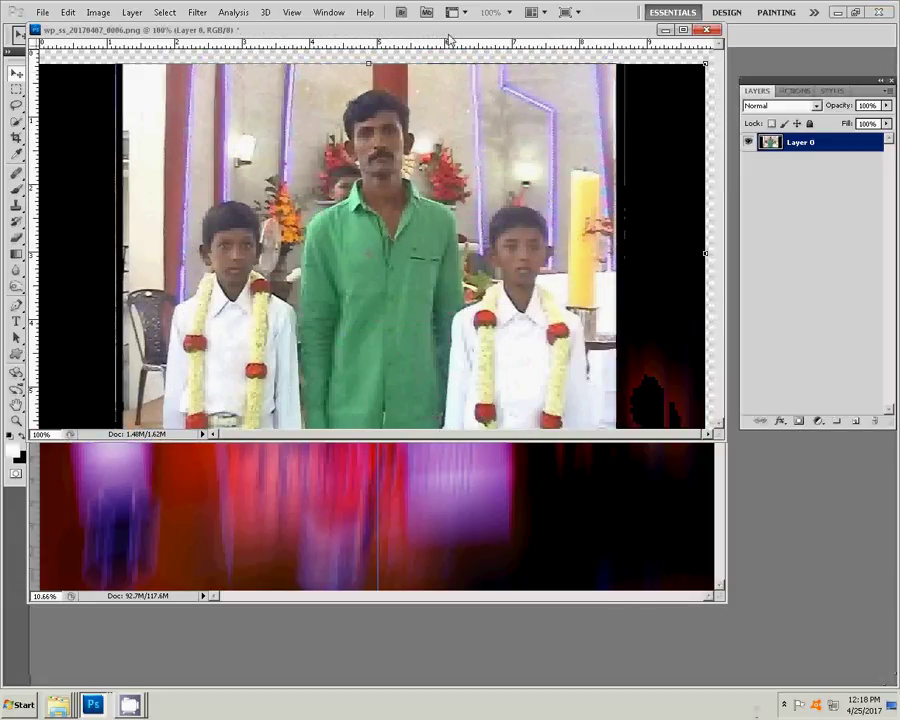
Reposition the wp_ss_20170407_0006 window, show the Actions panel, and open Color Balance.
{"action": "mouse_move", "coordinate": [449, 39]}
{"action": "left_mouse_down"}
{"action": "mouse_move", "coordinate": [518, 122]}
{"action": "mouse_move", "coordinate": [480, 126]}
{"action": "left_mouse_up"}
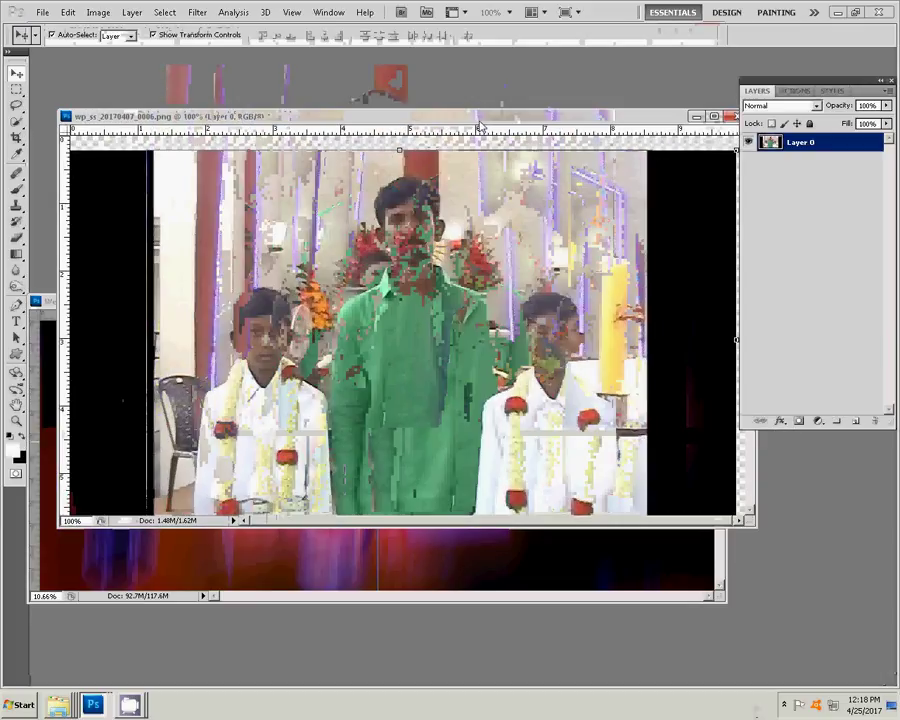
{"action": "left_click", "coordinate": [832, 91]}
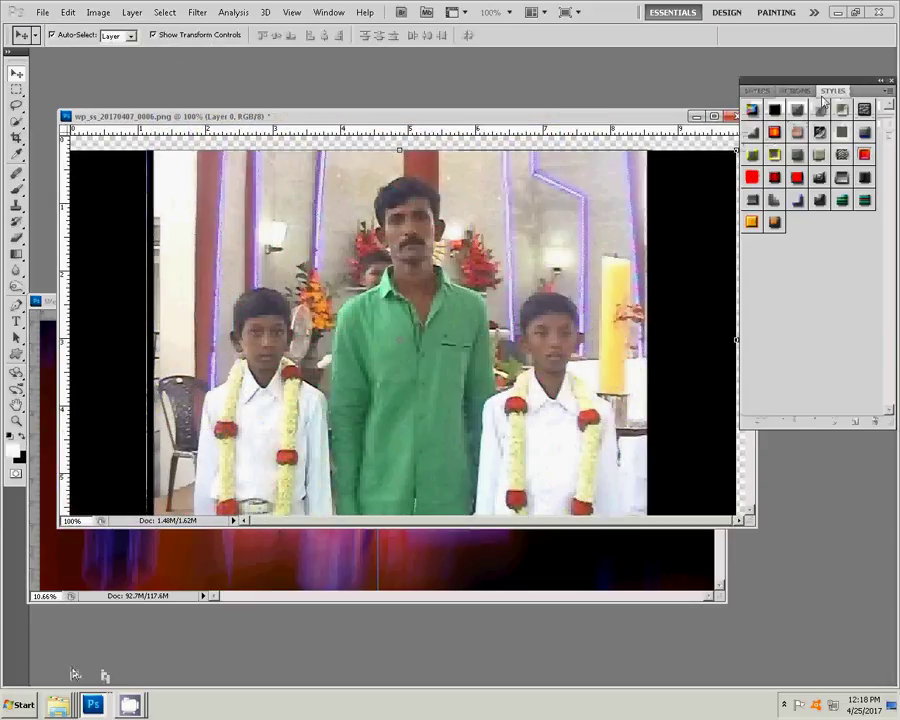
{"action": "left_click", "coordinate": [795, 91]}
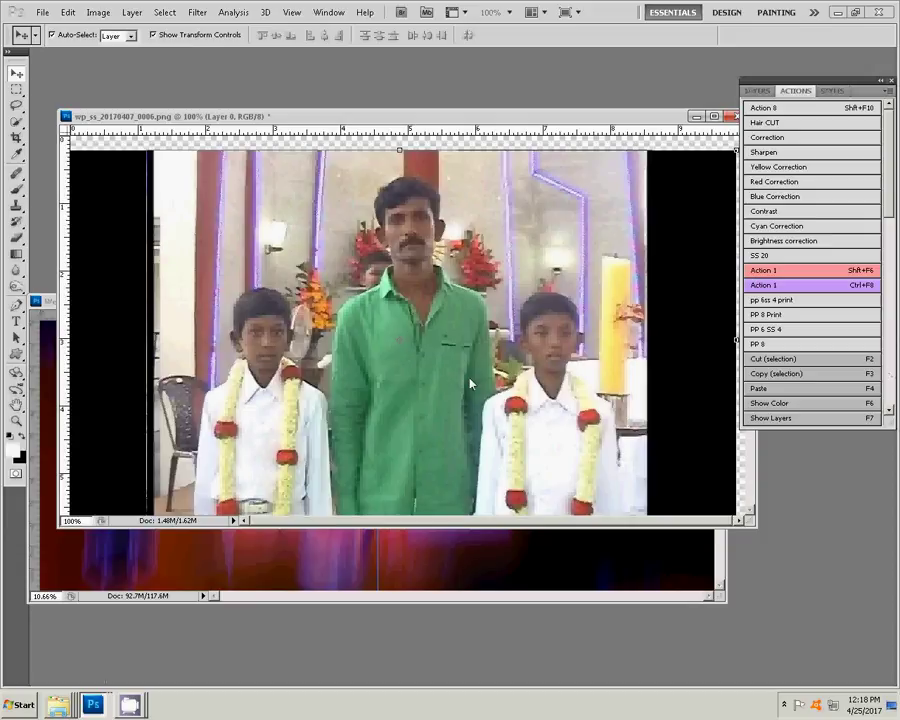
{"action": "key", "text": "ctrl+b"}
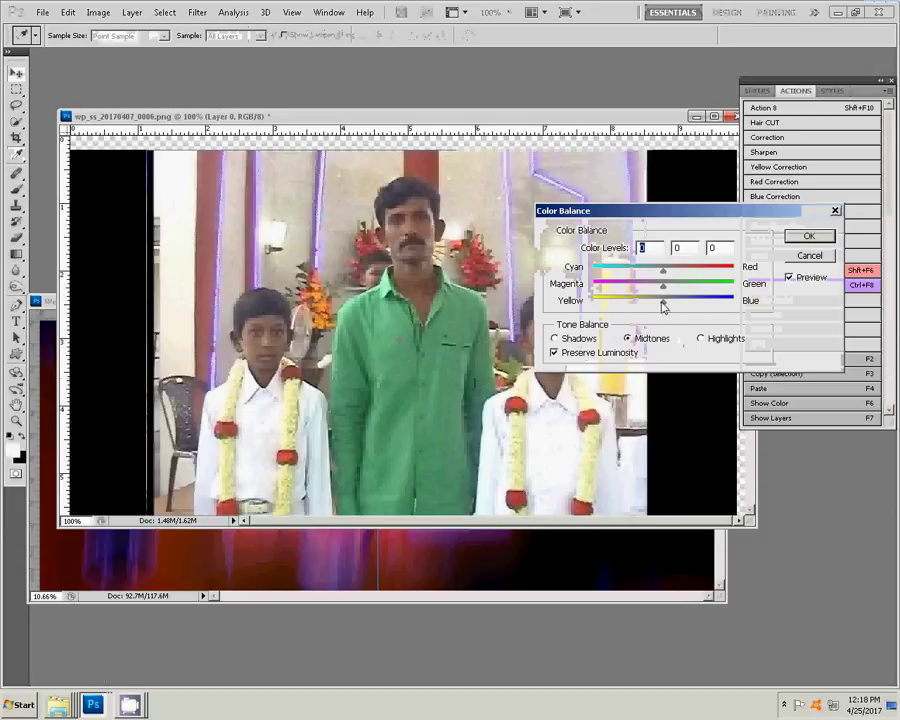
Apply a midtone Color Balance with Cyan/Red +18 and Yellow/Blue -20.
{"action": "left_click_drag", "start_coordinate": [664, 302], "coordinate": [649, 302]}
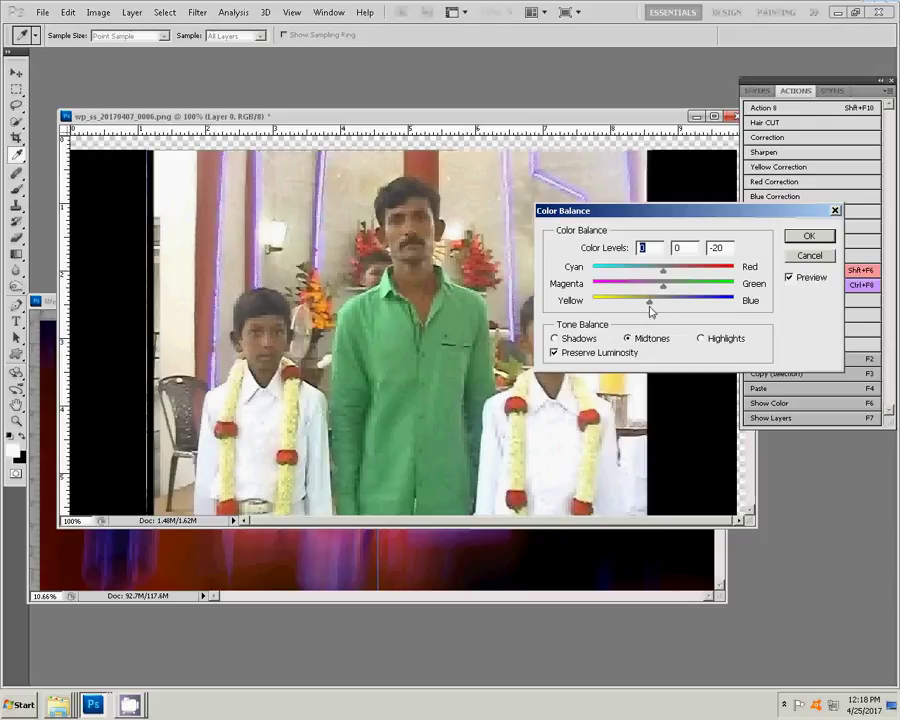
{"action": "left_click_drag", "start_coordinate": [665, 274], "coordinate": [683, 281]}
{"action": "left_click", "coordinate": [808, 237]}
{"action": "key", "text": "v"}
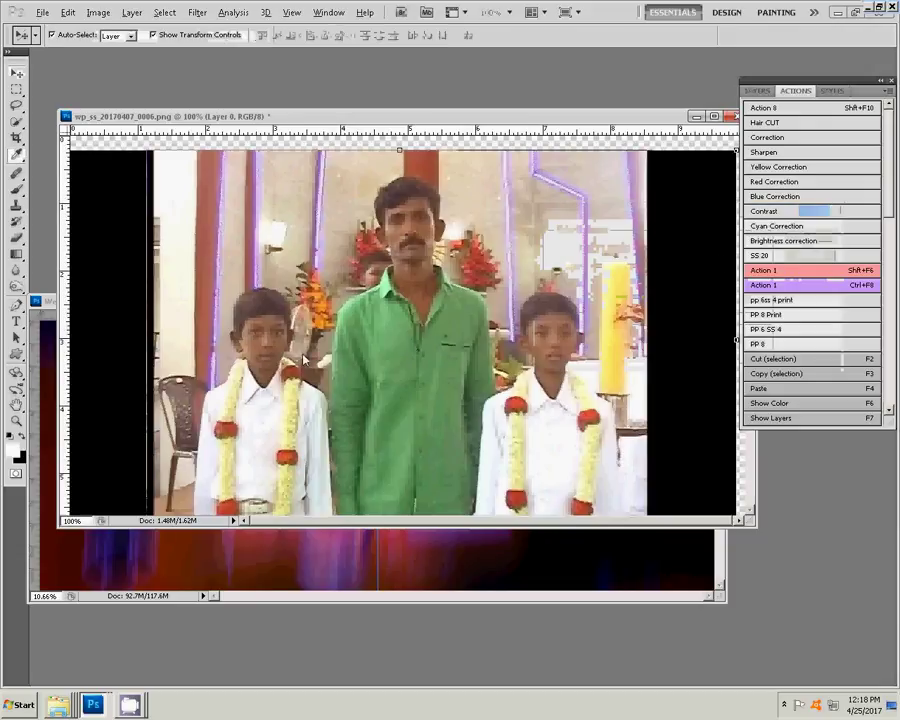
Nudge the group photo left, then copy a tight rectangle around the three people, excluding the black bars.
{"action": "scroll", "coordinate": [304, 359], "scroll_direction": "down", "scroll_amount": 2}
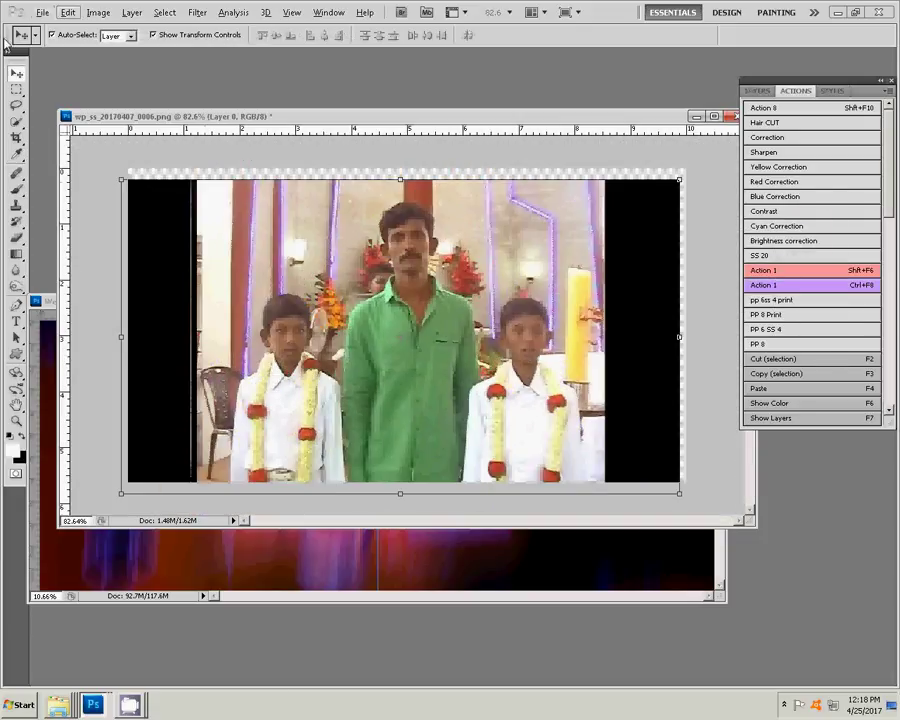
{"action": "key", "text": "shift+Left"}
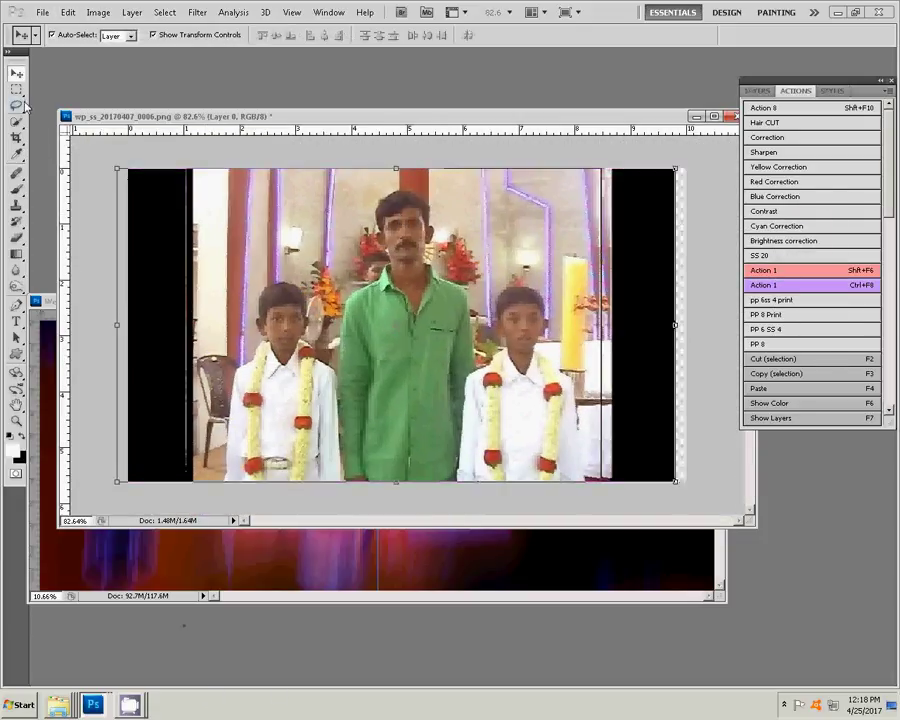
{"action": "key", "text": "m"}
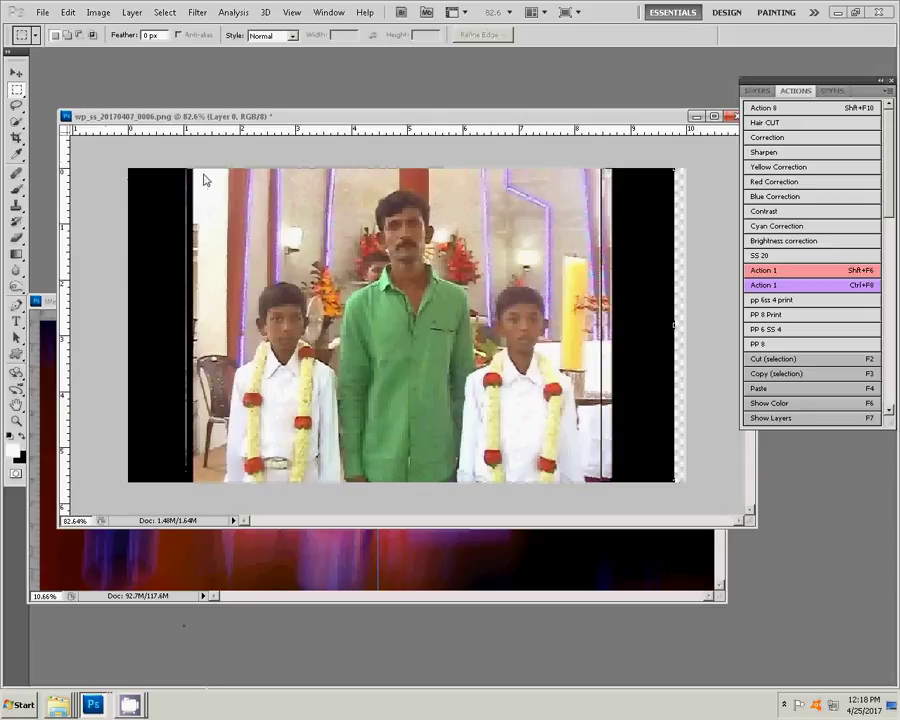
{"action": "mouse_move", "coordinate": [199, 172]}
{"action": "left_mouse_down"}
{"action": "mouse_move", "coordinate": [562, 479]}
{"action": "mouse_move", "coordinate": [597, 481]}
{"action": "left_mouse_up"}
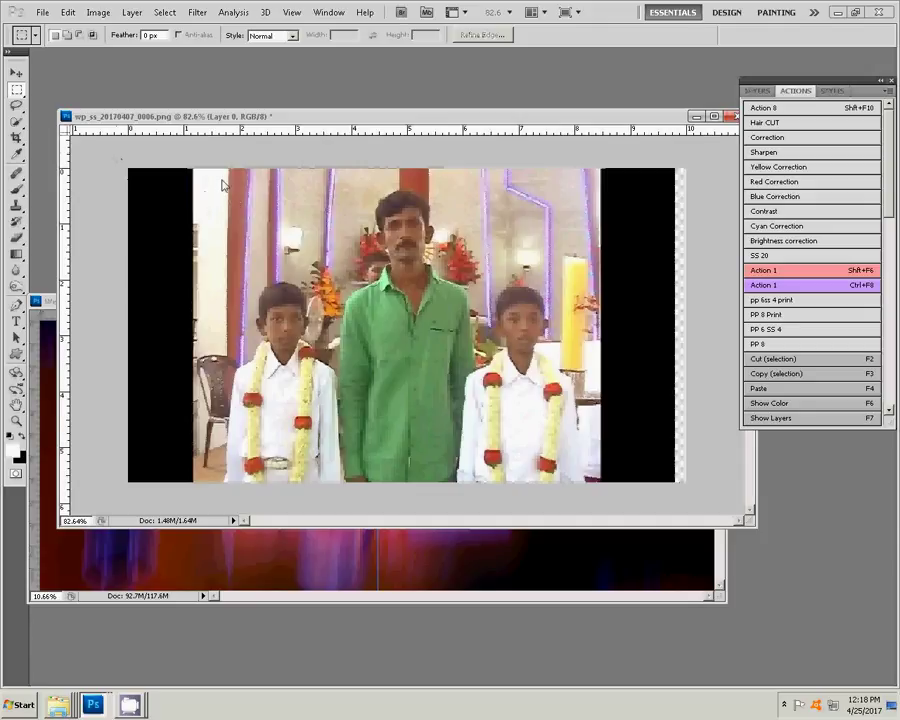
{"action": "mouse_move", "coordinate": [219, 177]}
{"action": "left_mouse_down"}
{"action": "mouse_move", "coordinate": [550, 512]}
{"action": "mouse_move", "coordinate": [587, 512]}
{"action": "left_mouse_up"}
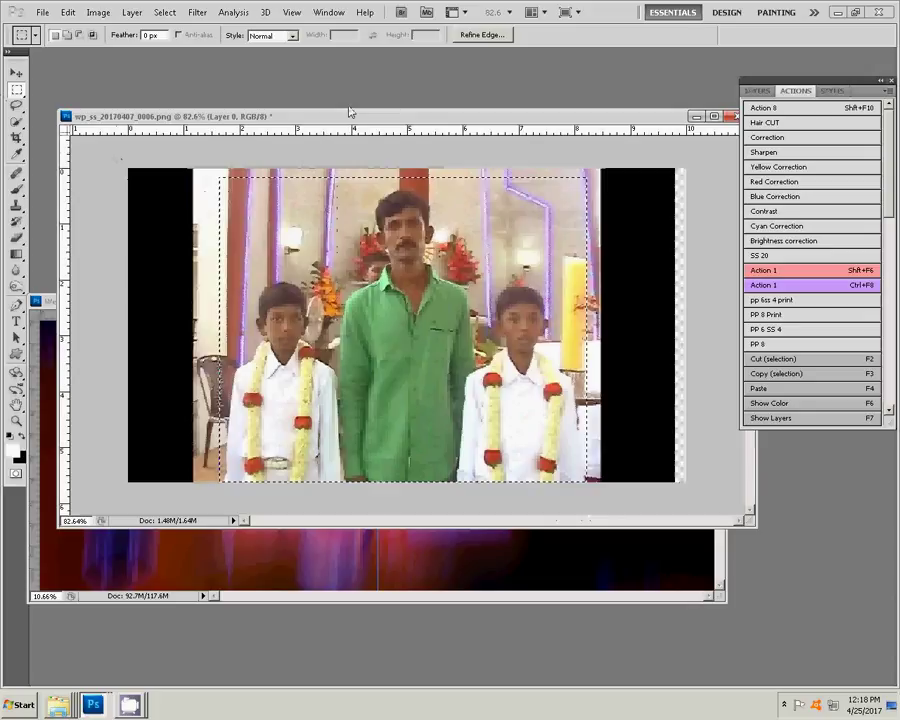
{"action": "key", "text": "ctrl+j"}
{"action": "left_click", "coordinate": [189, 578]}
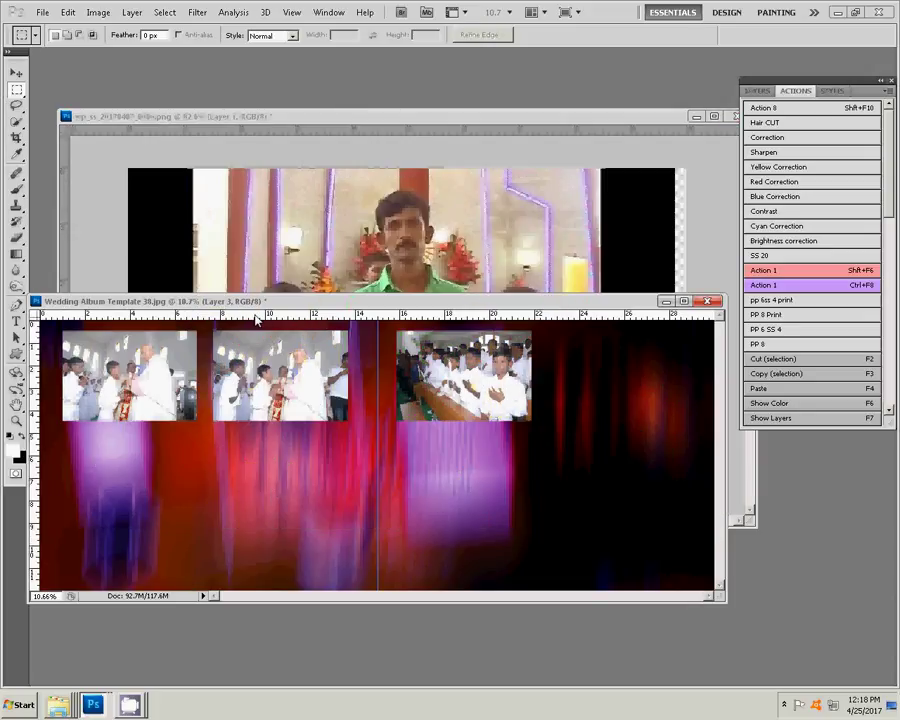
Paste the group photo into the album's lower-left slot and enlarge it to fit.
{"action": "left_click_drag", "start_coordinate": [259, 310], "coordinate": [274, 305]}
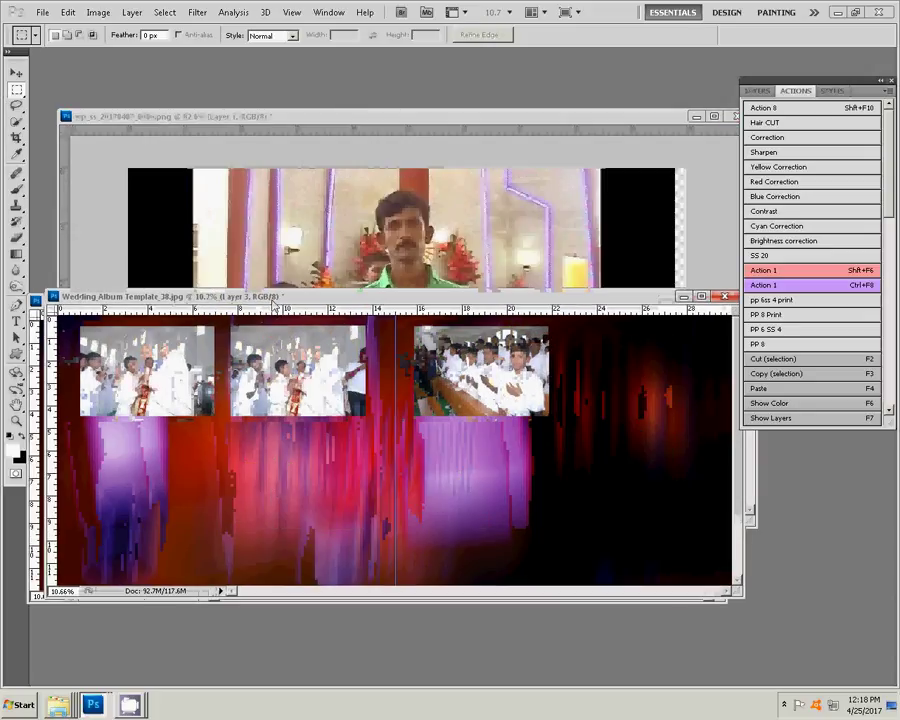
{"action": "key", "text": "ctrl+v"}
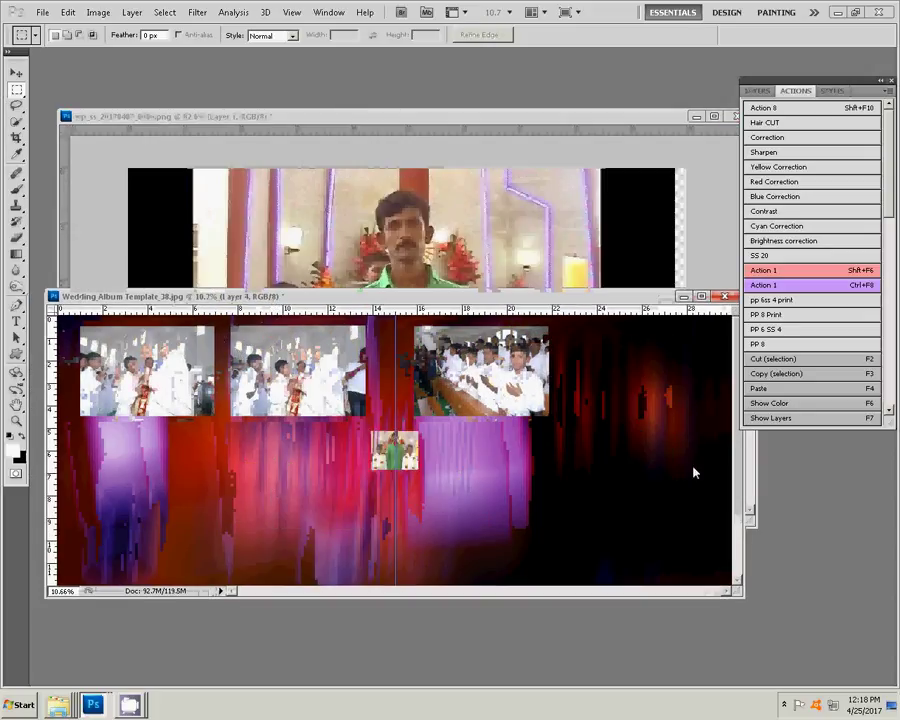
{"action": "key", "text": "v"}
{"action": "mouse_move", "coordinate": [413, 443]}
{"action": "left_mouse_down"}
{"action": "mouse_move", "coordinate": [150, 481]}
{"action": "mouse_move", "coordinate": [163, 476]}
{"action": "left_mouse_up"}
{"action": "key", "text": "ctrl+t"}
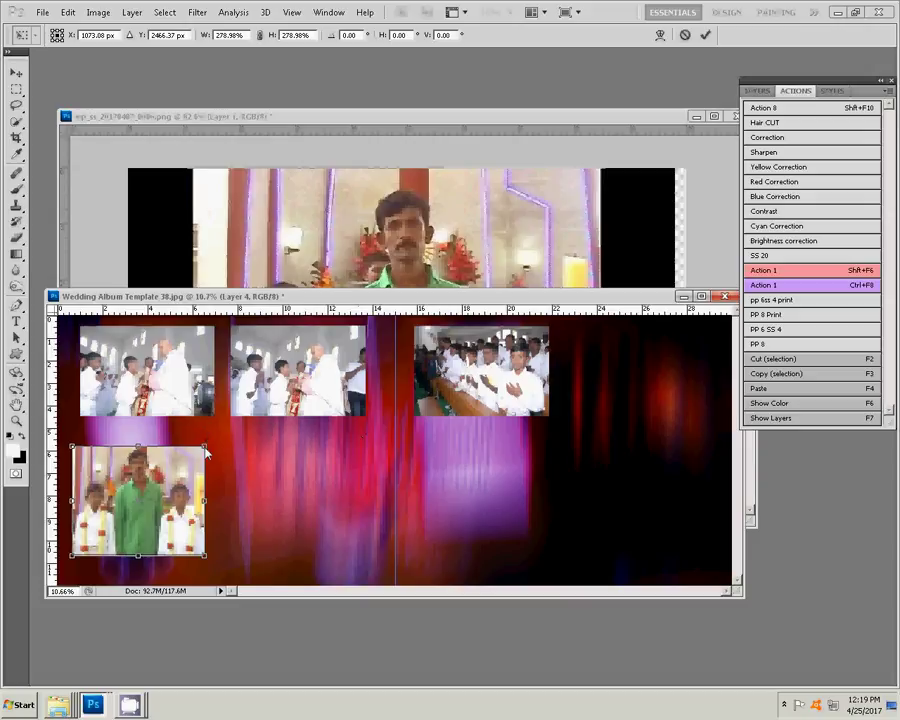
{"action": "left_click_drag", "start_coordinate": [170, 473], "coordinate": [176, 472]}
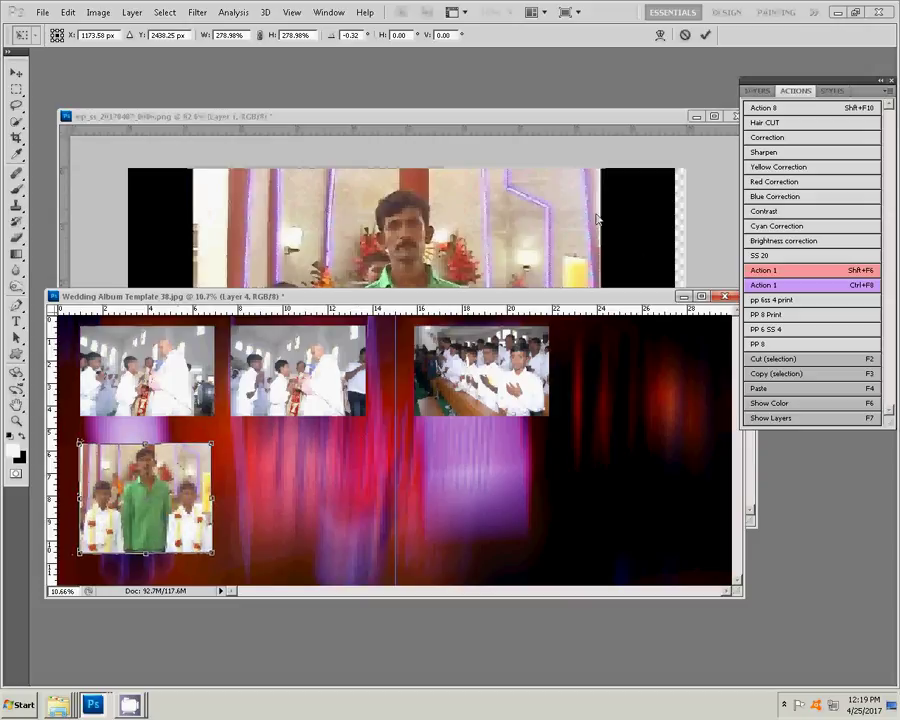
{"action": "left_click", "coordinate": [705, 34]}
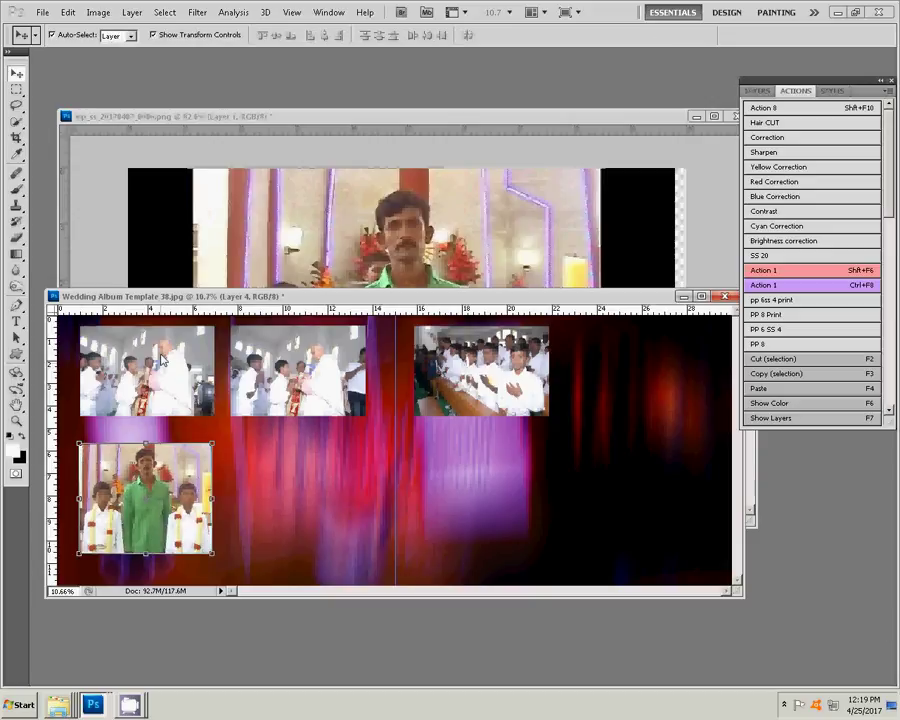
Move the first two top-row photos slightly down.
{"action": "left_click_drag", "start_coordinate": [162, 358], "coordinate": [162, 371]}
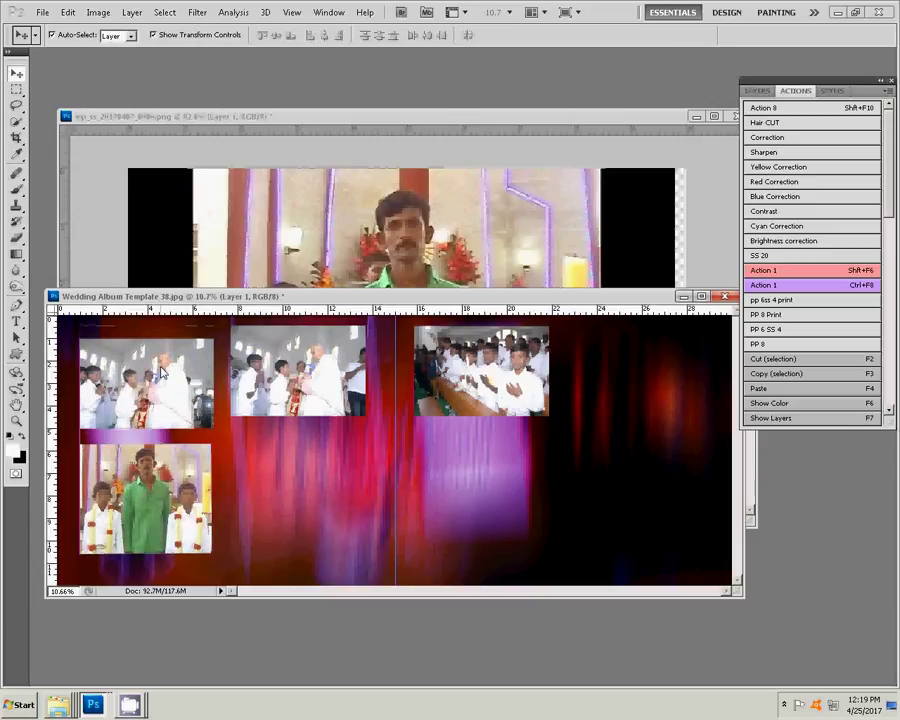
{"action": "left_click", "coordinate": [279, 348]}
{"action": "left_click_drag", "start_coordinate": [279, 348], "coordinate": [277, 361]}
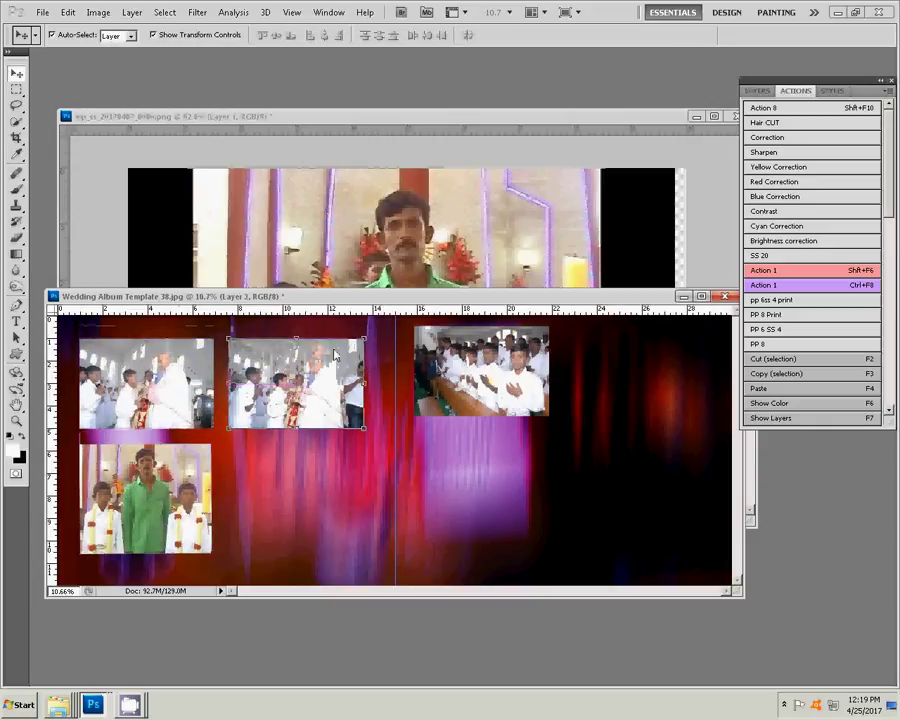
Close the source screenshot without saving.
{"action": "left_click", "coordinate": [291, 156]}
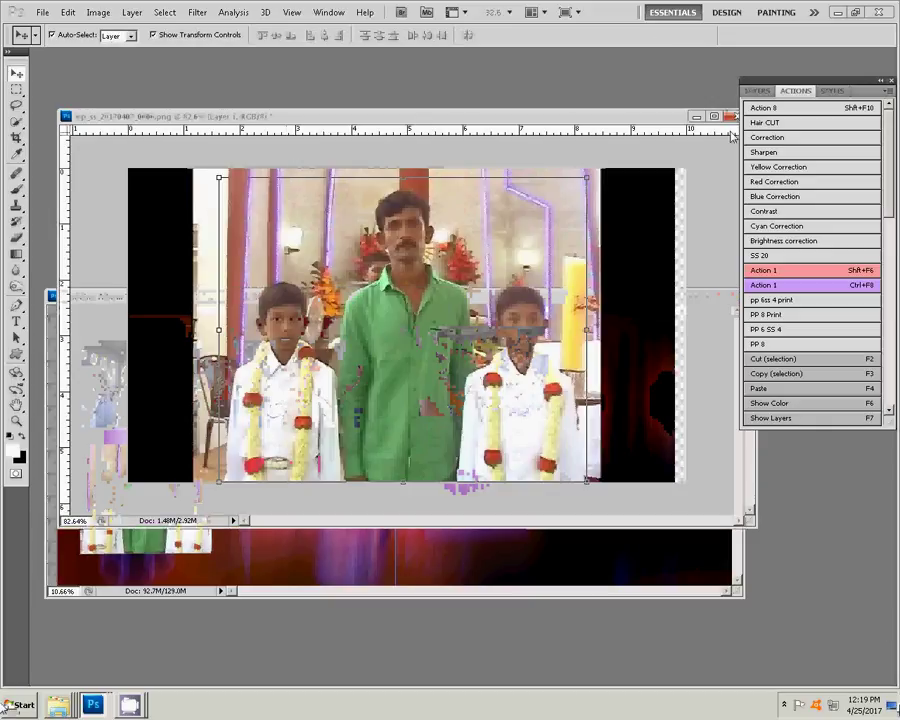
{"action": "key", "text": "ctrl+w"}
{"action": "left_click", "coordinate": [453, 275]}
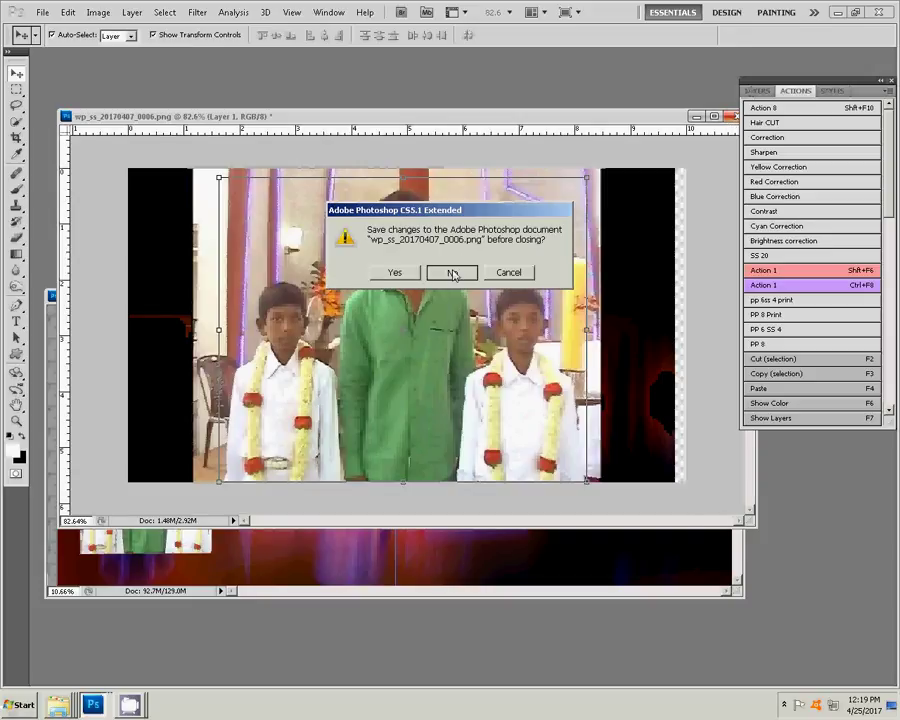
{"action": "left_click", "coordinate": [58, 704]}
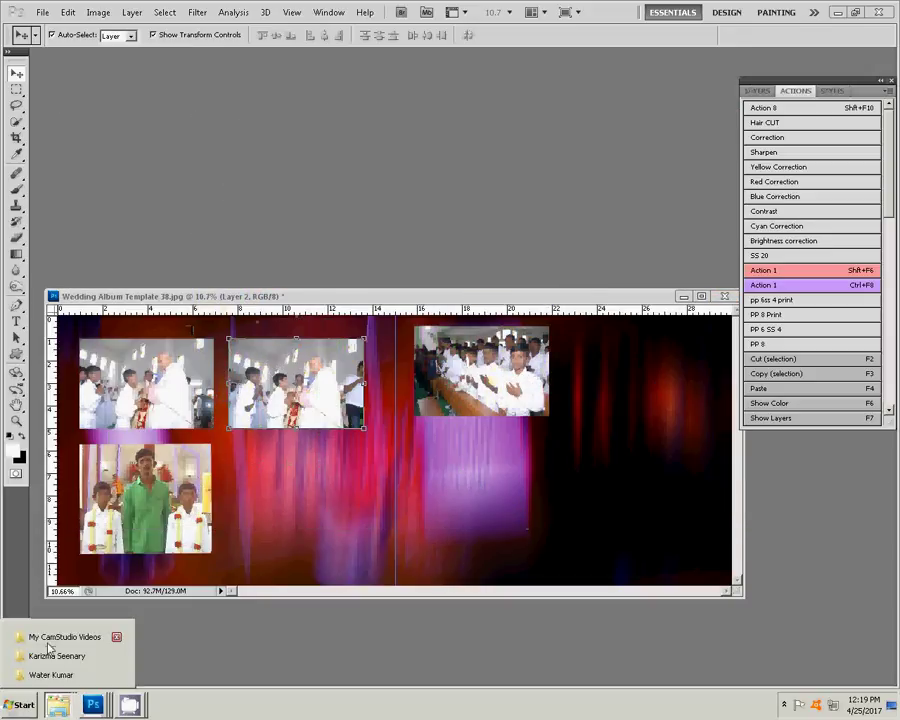
Delete screenshots 0001–0007 in Water Kumar, then open the crucifix screenshot 0008 in Photoshop.
{"action": "left_click", "coordinate": [50, 675]}
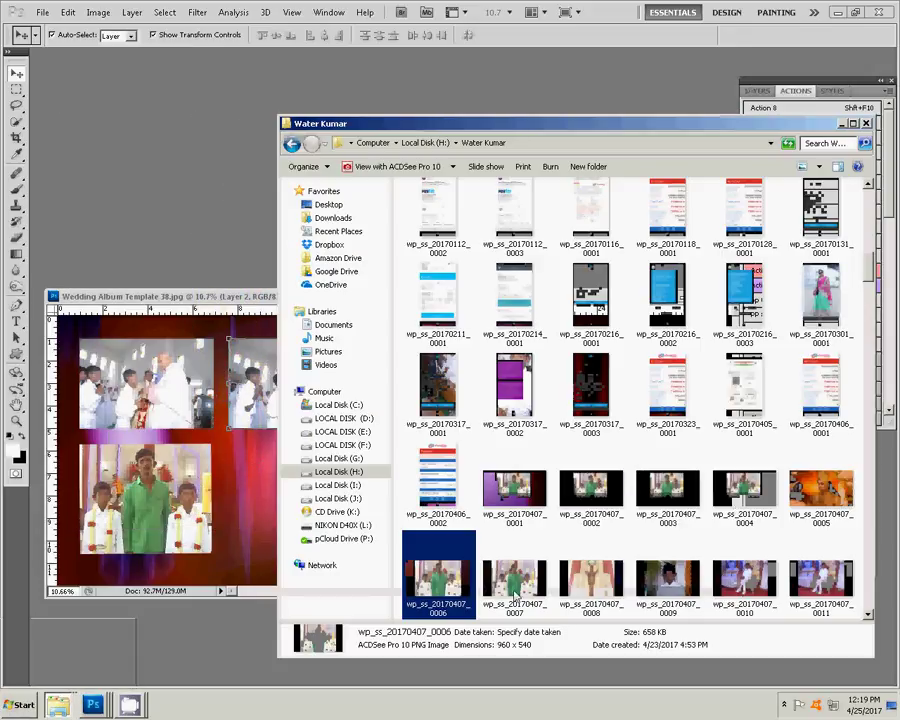
{"action": "left_click", "coordinate": [515, 490], "text": "ctrl"}
{"action": "left_click", "coordinate": [845, 505], "text": "ctrl+shift"}
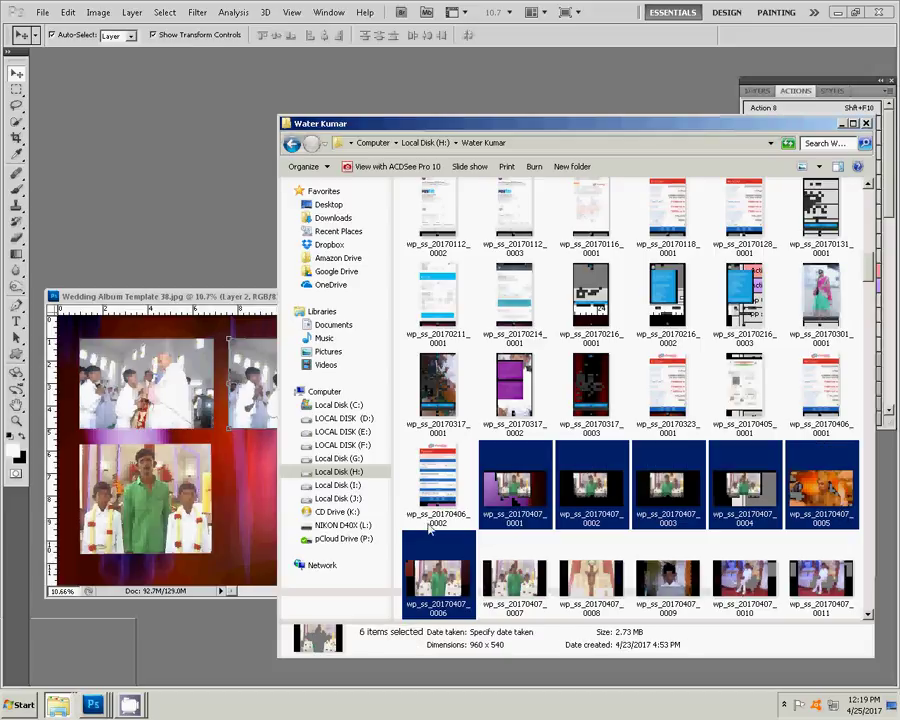
{"action": "left_click", "coordinate": [518, 592], "text": "ctrl"}
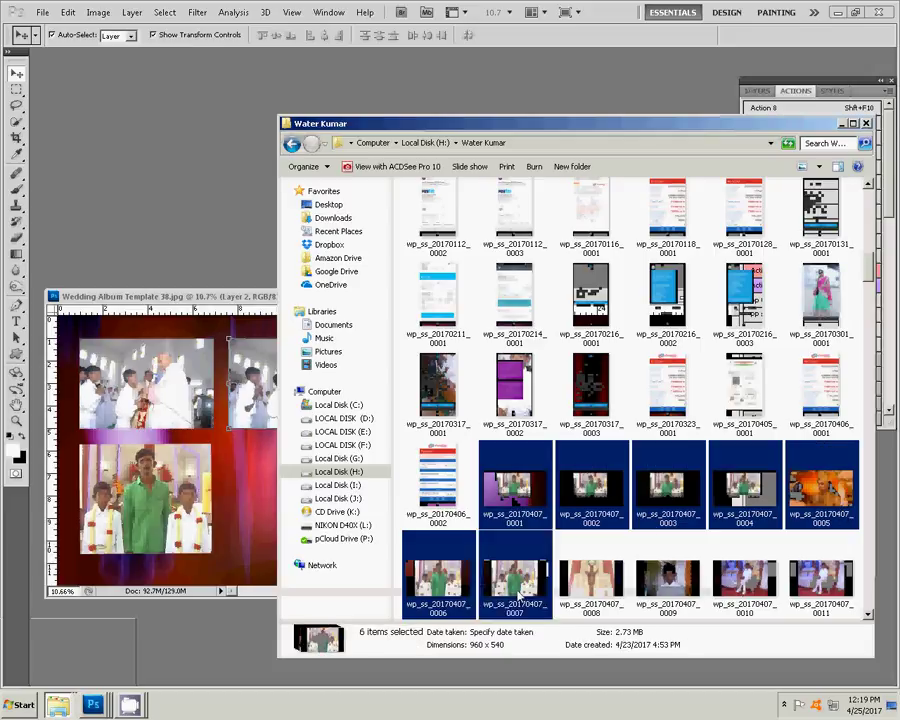
{"action": "key", "text": "Delete"}
{"action": "left_click", "coordinate": [505, 360]}
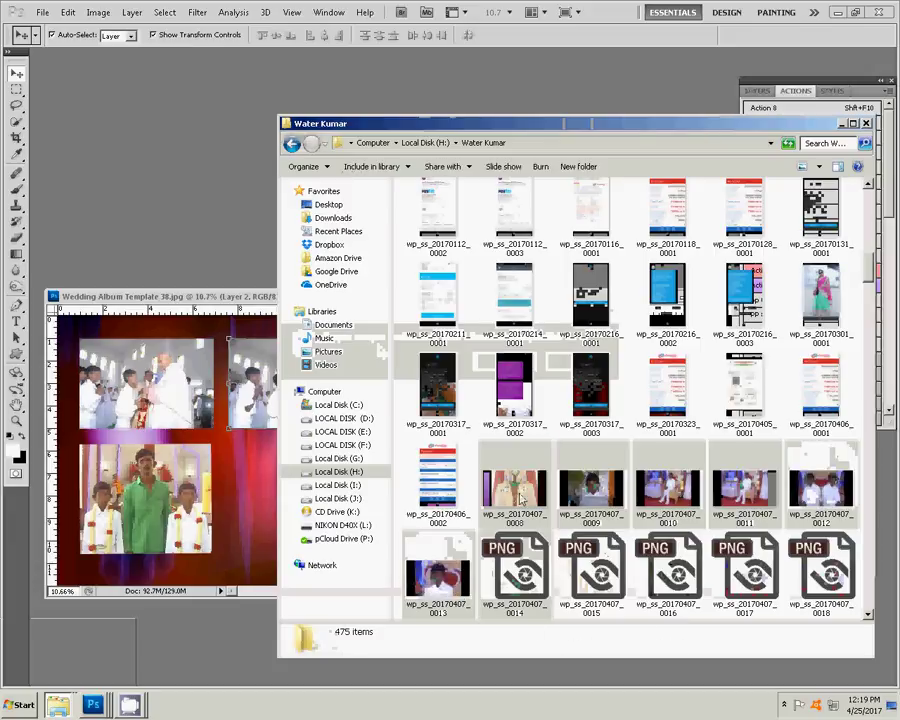
{"action": "left_click", "coordinate": [521, 497]}
{"action": "left_click", "coordinate": [135, 235]}
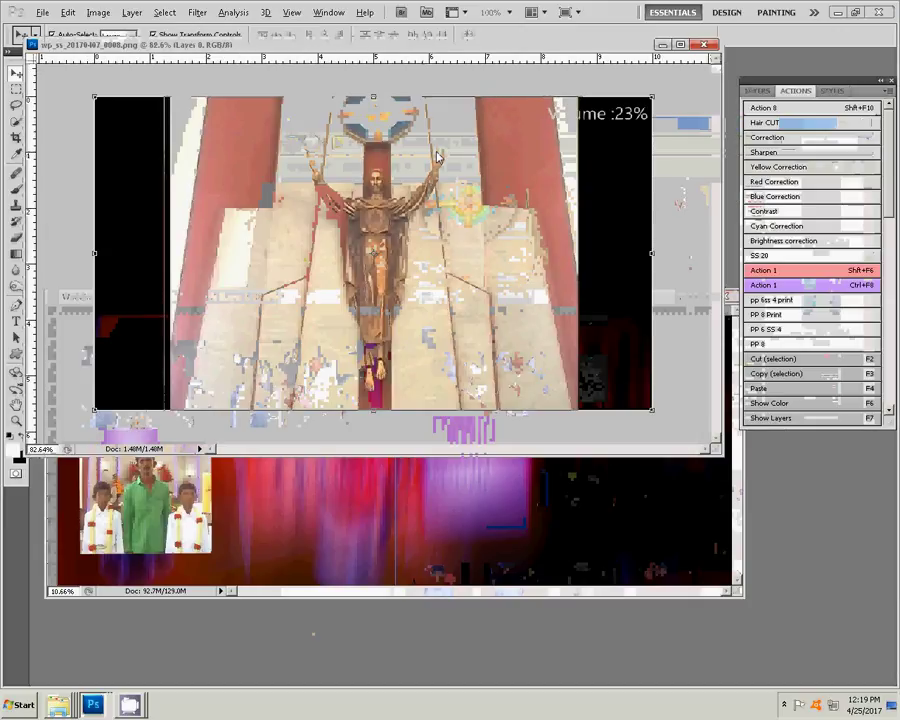
Copy a tall rectangle around the statue onto its own layer and deselect.
{"action": "left_click", "coordinate": [17, 90]}
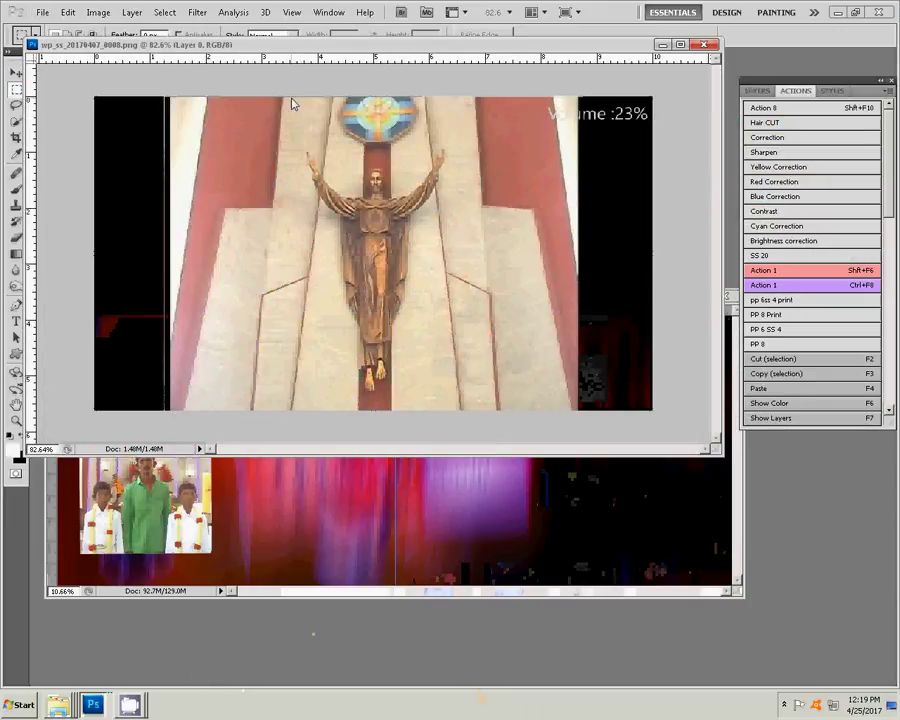
{"action": "left_click_drag", "start_coordinate": [292, 100], "coordinate": [459, 461]}
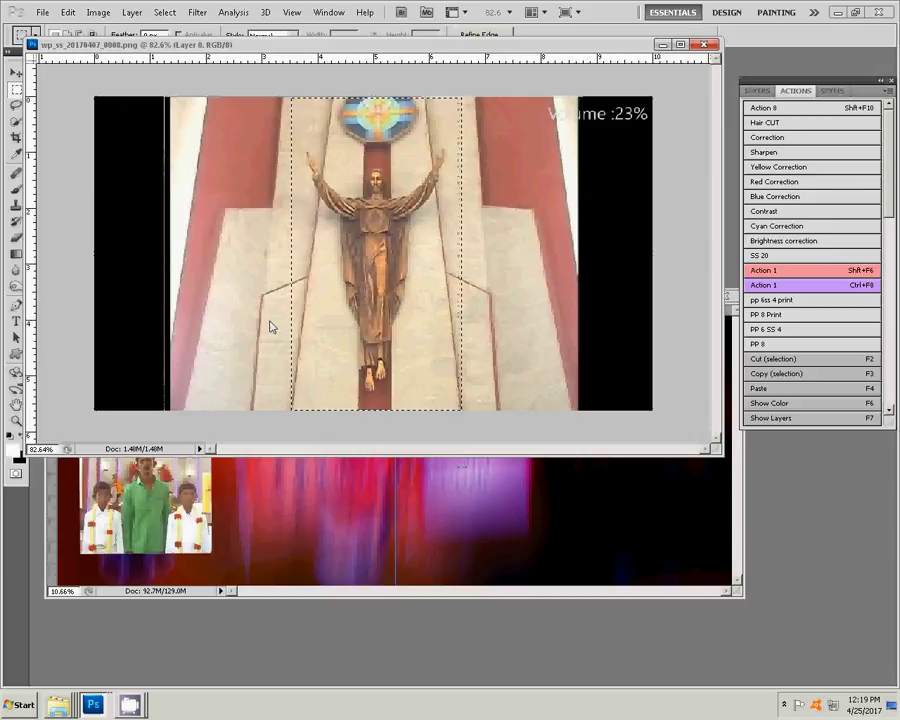
{"action": "key", "text": "ctrl+j"}
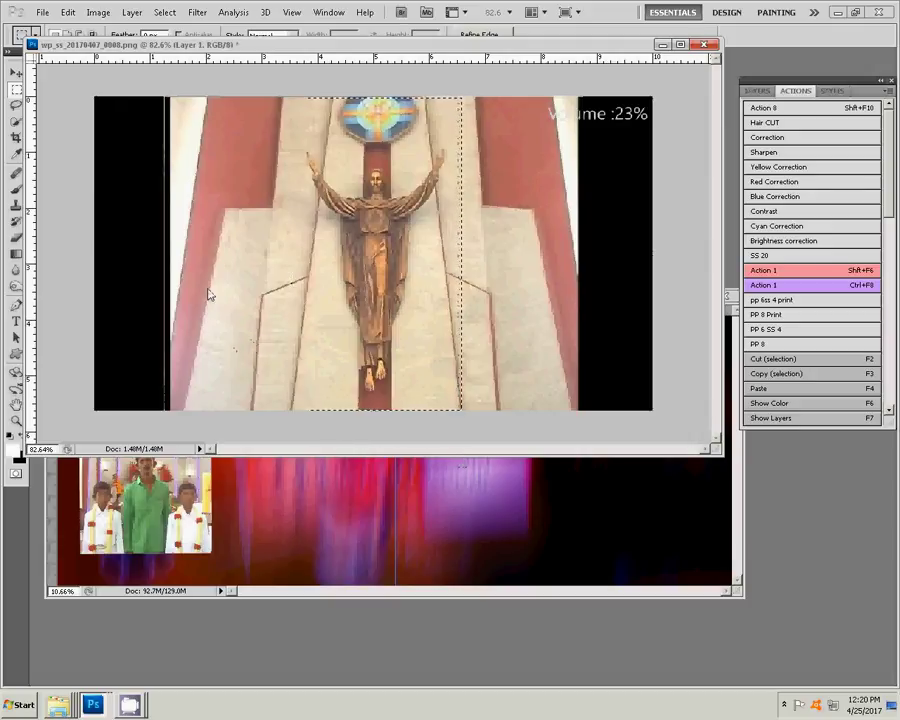
{"action": "key", "text": "ctrl+d"}
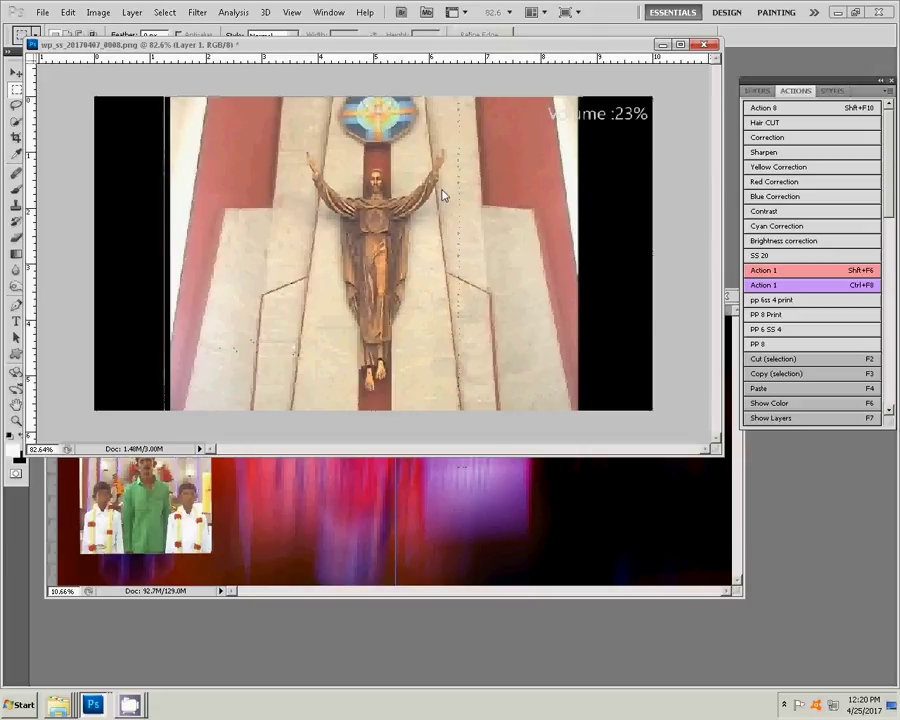
Drag the statue layer into the album and scale it into a tall panel on the right edge.
{"action": "key", "text": "v"}
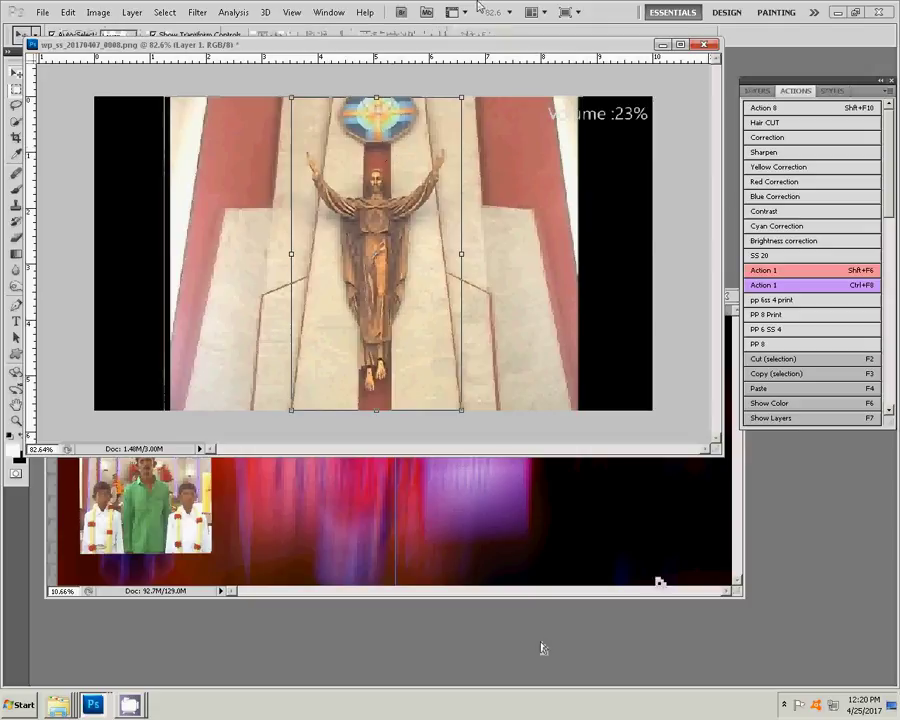
{"action": "left_click_drag", "start_coordinate": [355, 157], "coordinate": [538, 475]}
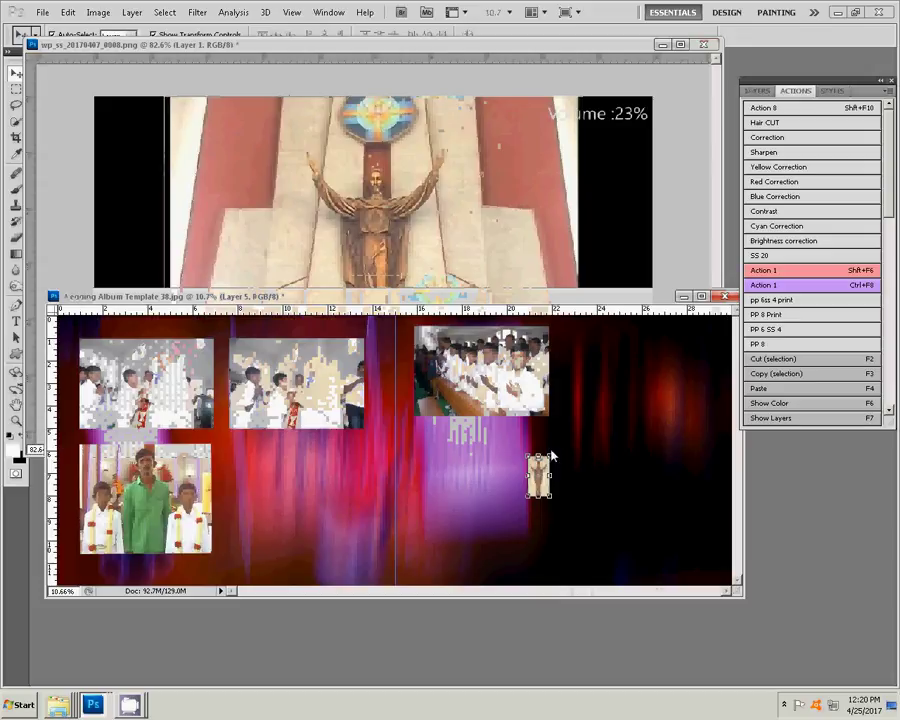
{"action": "left_click_drag", "start_coordinate": [551, 458], "coordinate": [602, 364]}
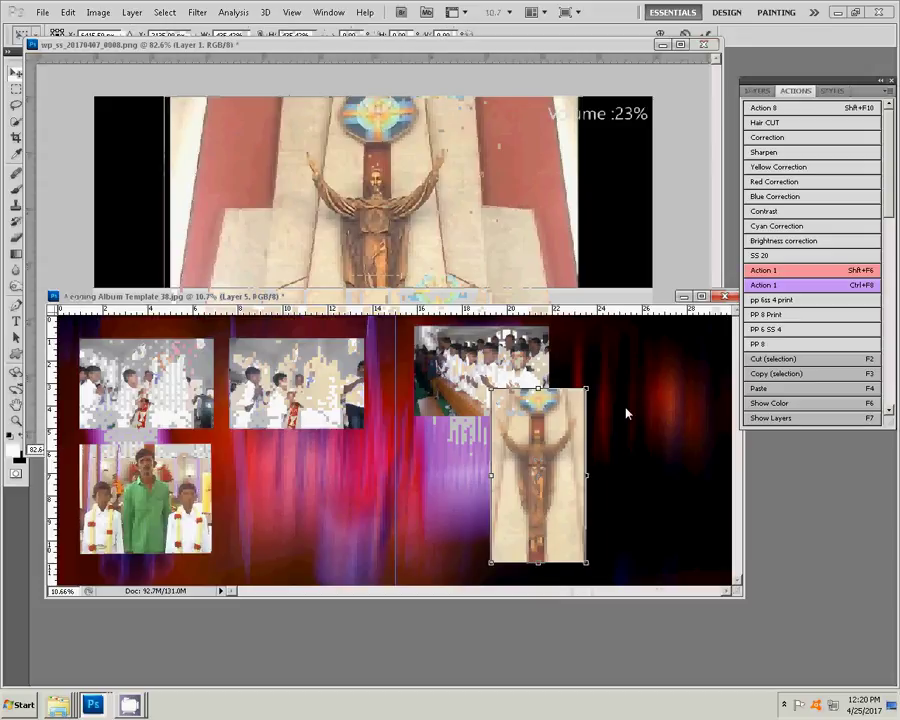
{"action": "key", "text": "Return"}
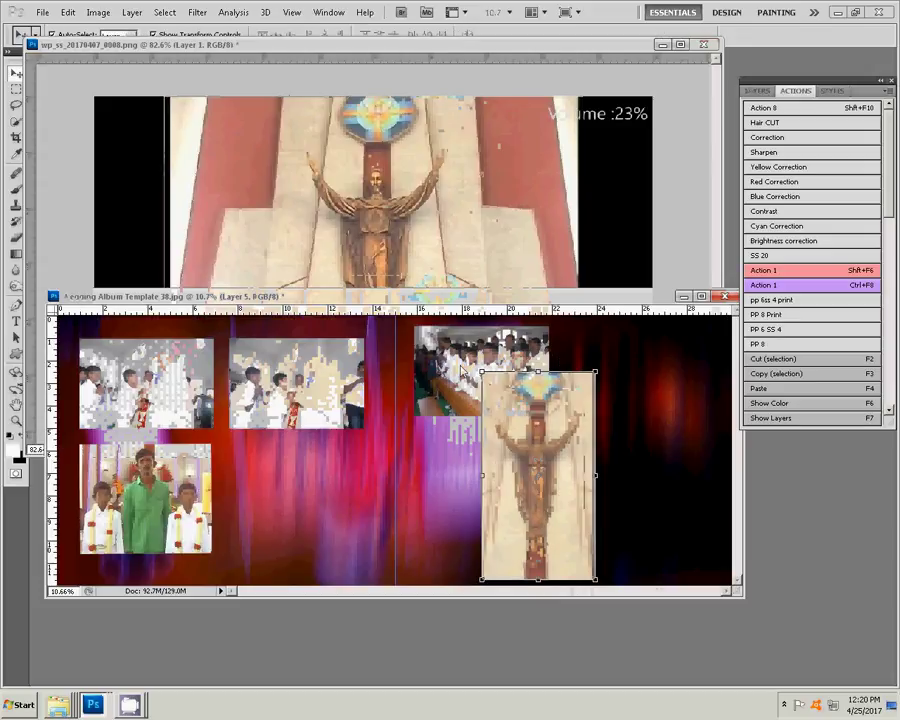
{"action": "left_click_drag", "start_coordinate": [517, 418], "coordinate": [616, 380]}
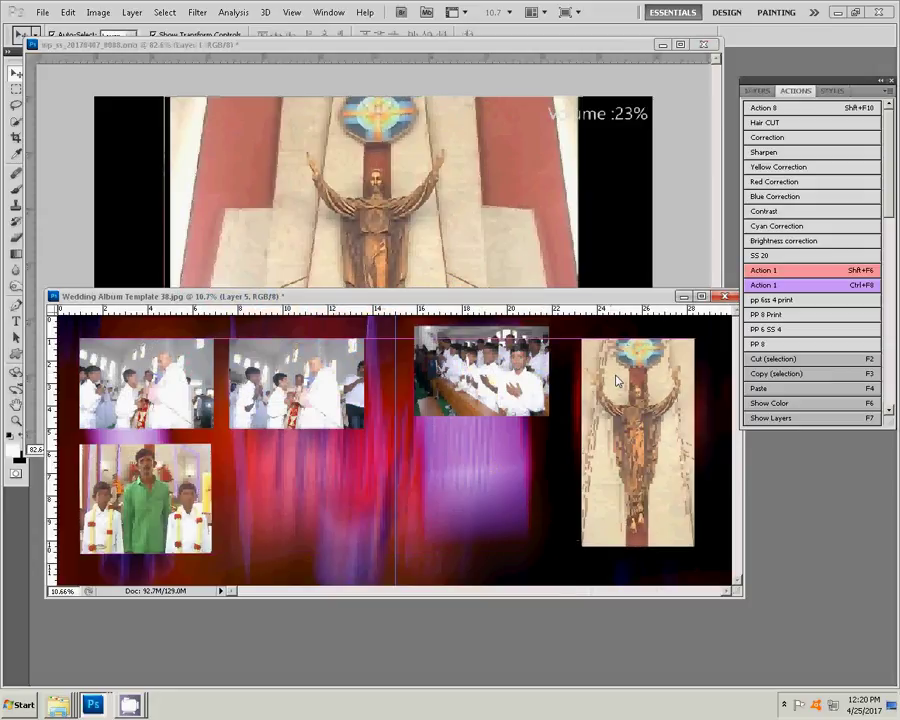
{"action": "key", "text": "ctrl+t"}
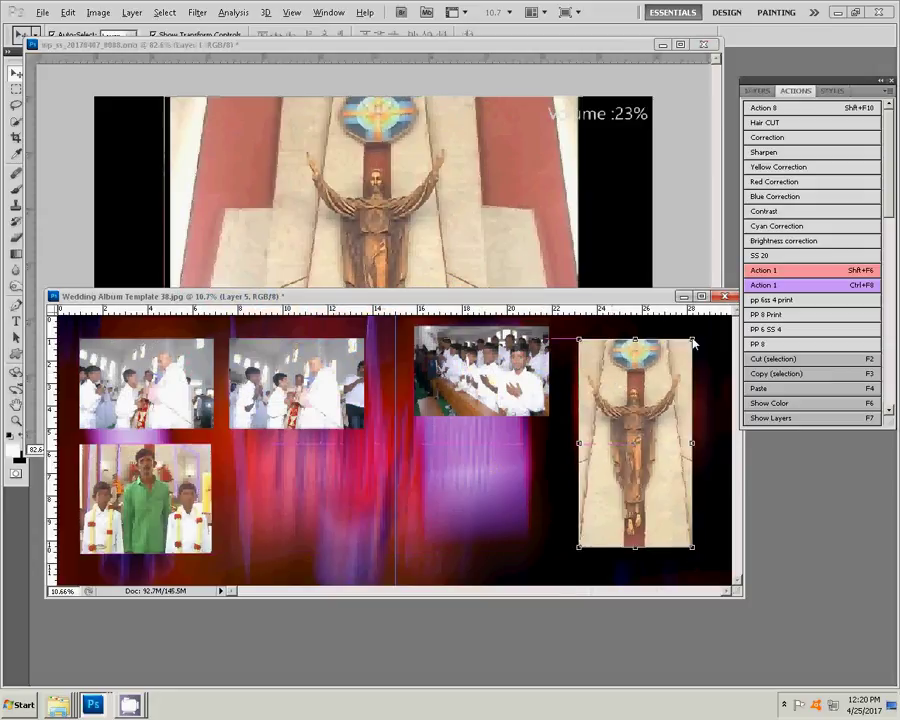
{"action": "left_click_drag", "start_coordinate": [694, 337], "coordinate": [703, 338]}
{"action": "key", "text": "Return"}
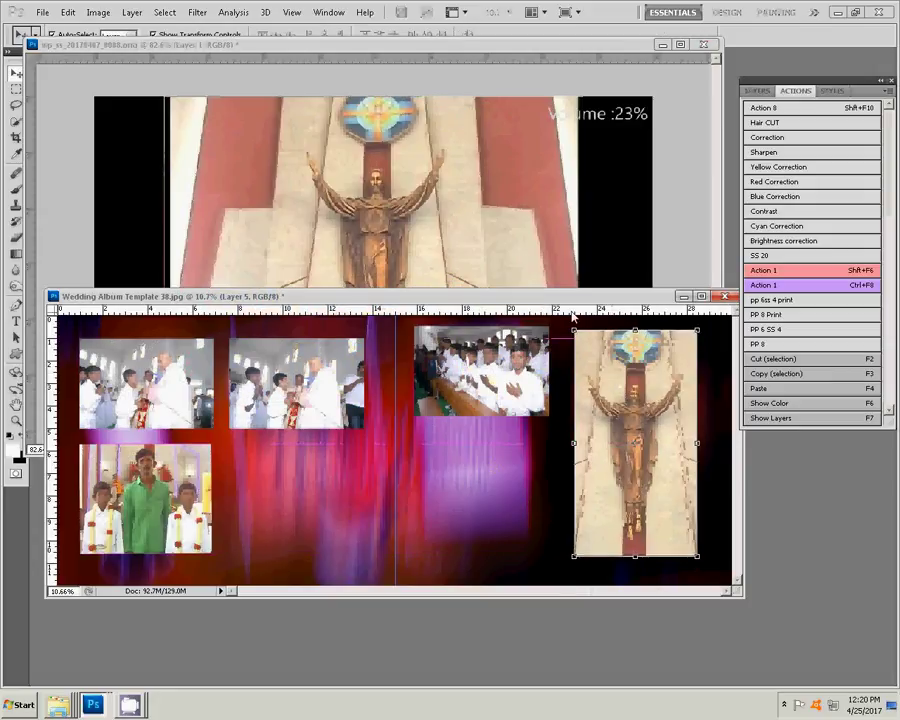
{"action": "key", "text": "b"}
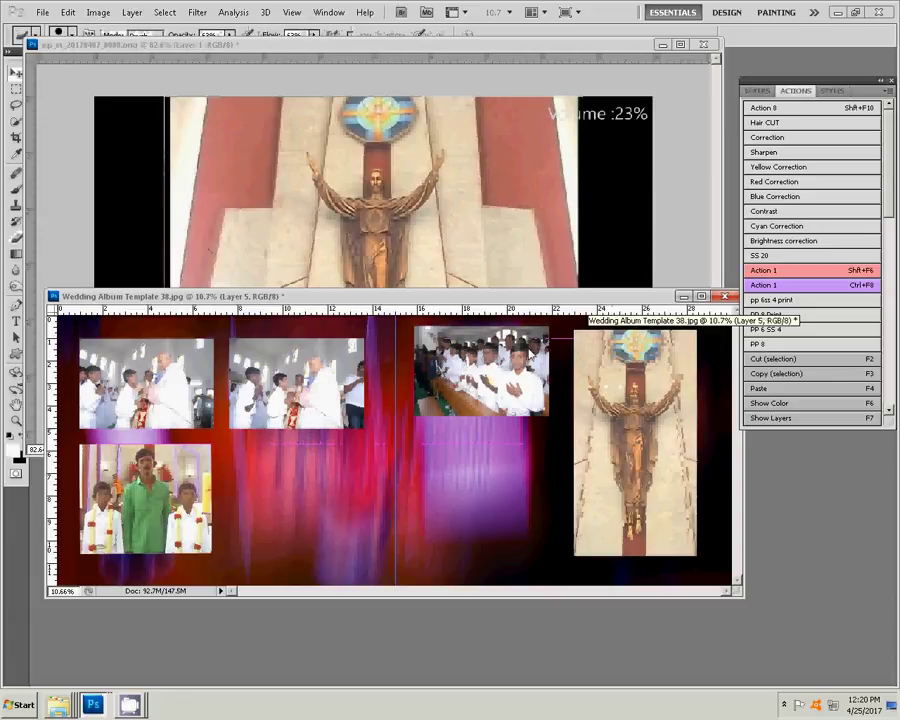
Set the brush to 36 px size and 31% hardness.
{"action": "right_click", "coordinate": [493, 375]}
{"action": "left_click_drag", "start_coordinate": [646, 426], "coordinate": [538, 426]}
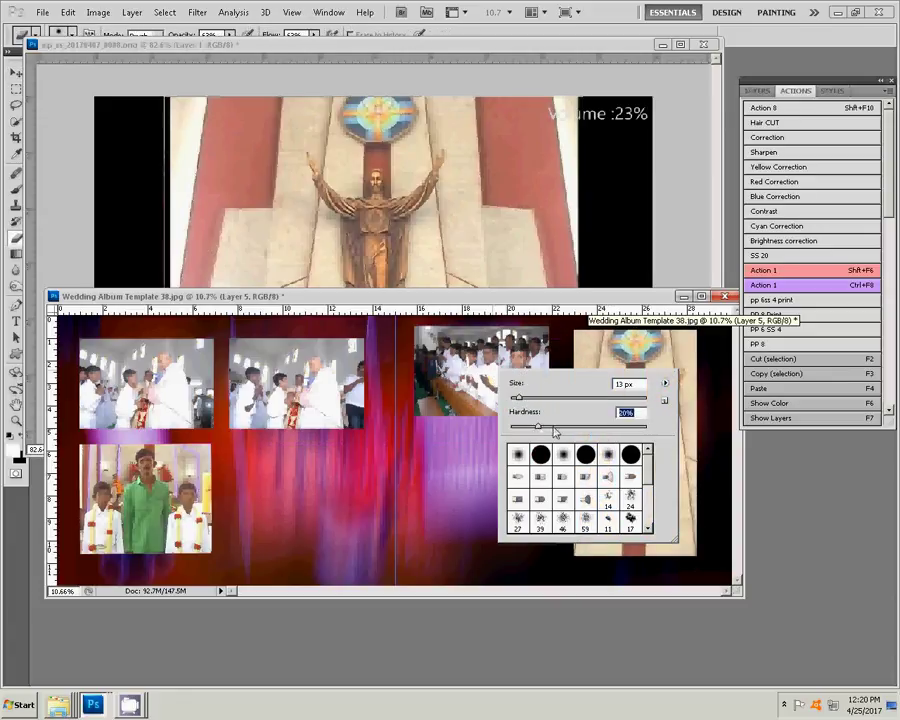
{"action": "left_click", "coordinate": [553, 427]}
{"action": "left_click", "coordinate": [534, 397]}
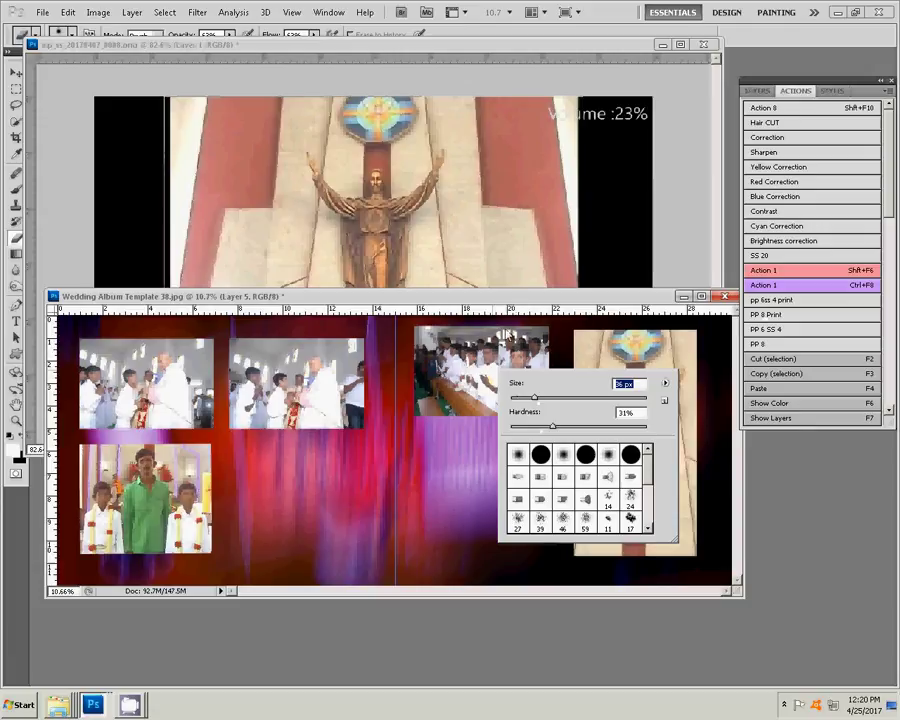
{"action": "key", "text": "Return"}
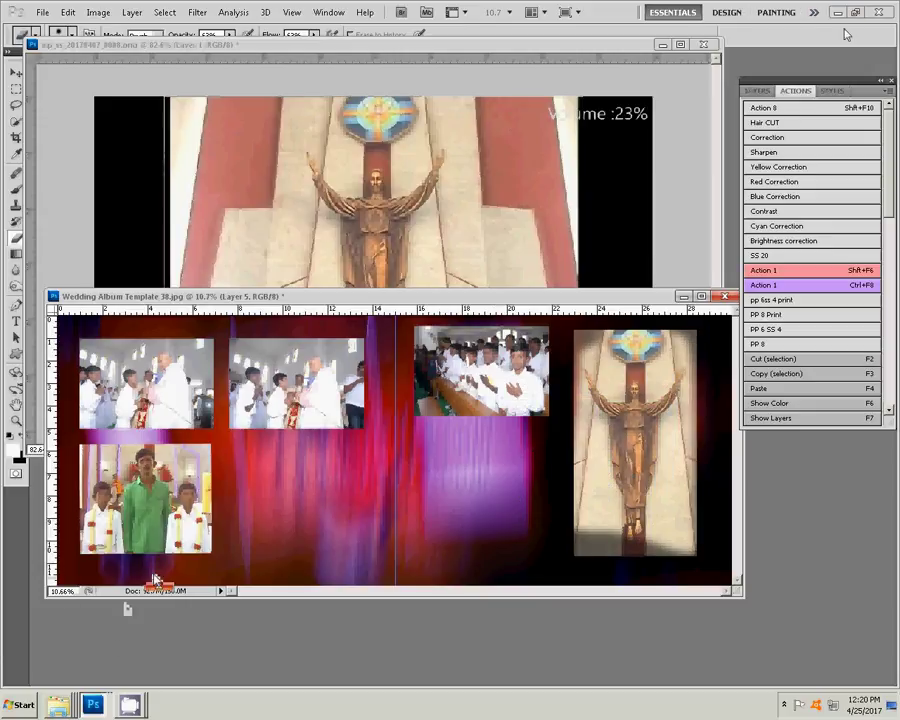
Undo the feather and paint soft strokes along the statue panel's left and right edges.
{"action": "key", "text": "ctrl+z"}
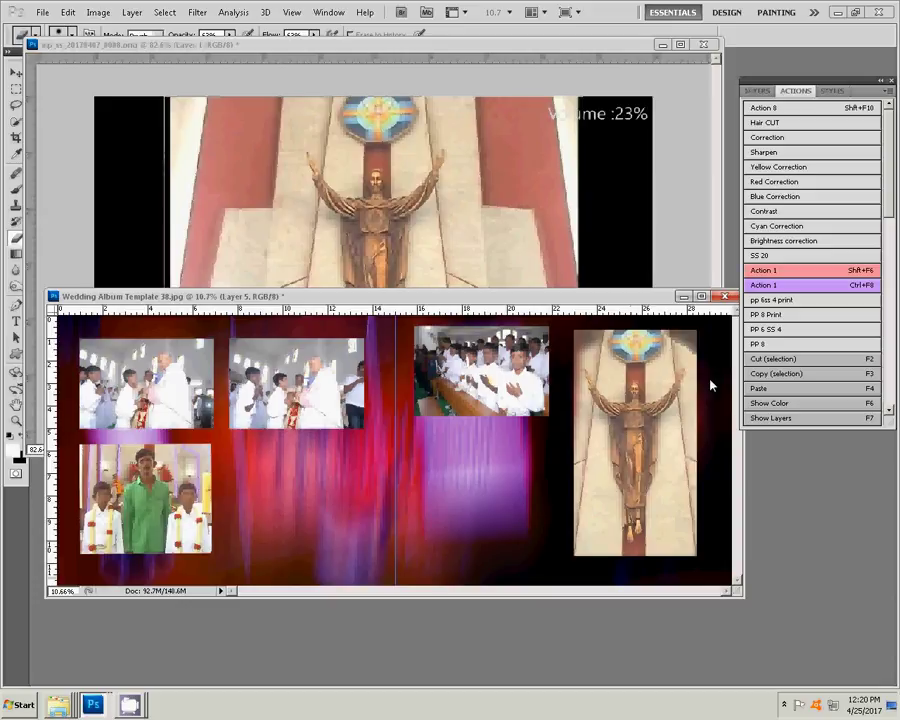
{"action": "left_click_drag", "start_coordinate": [701, 352], "coordinate": [697, 560]}
{"action": "left_click_drag", "start_coordinate": [577, 448], "coordinate": [573, 532]}
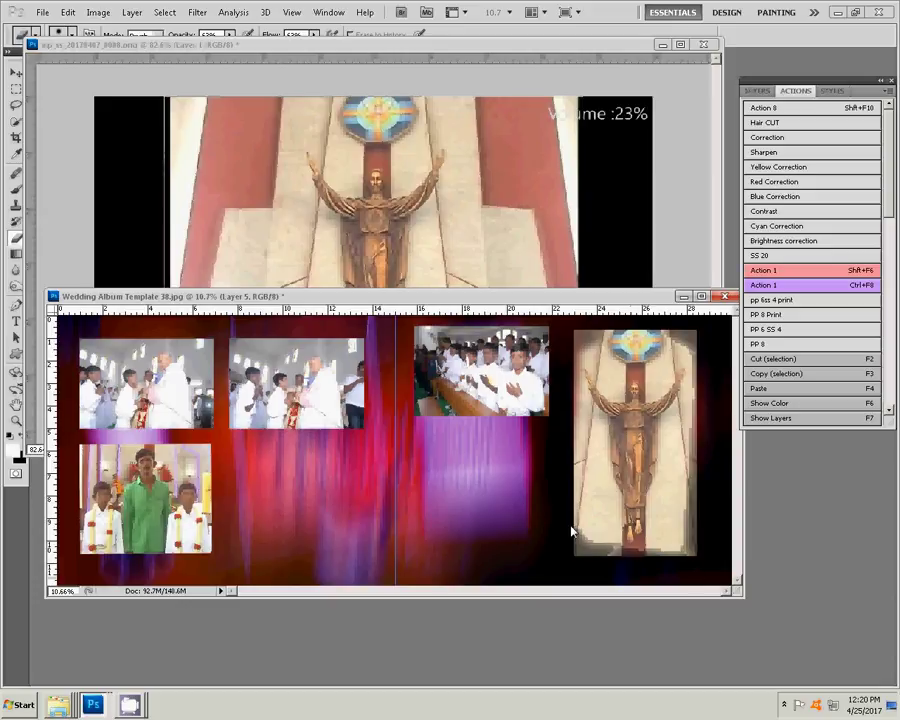
{"action": "left_click_drag", "start_coordinate": [577, 335], "coordinate": [573, 510]}
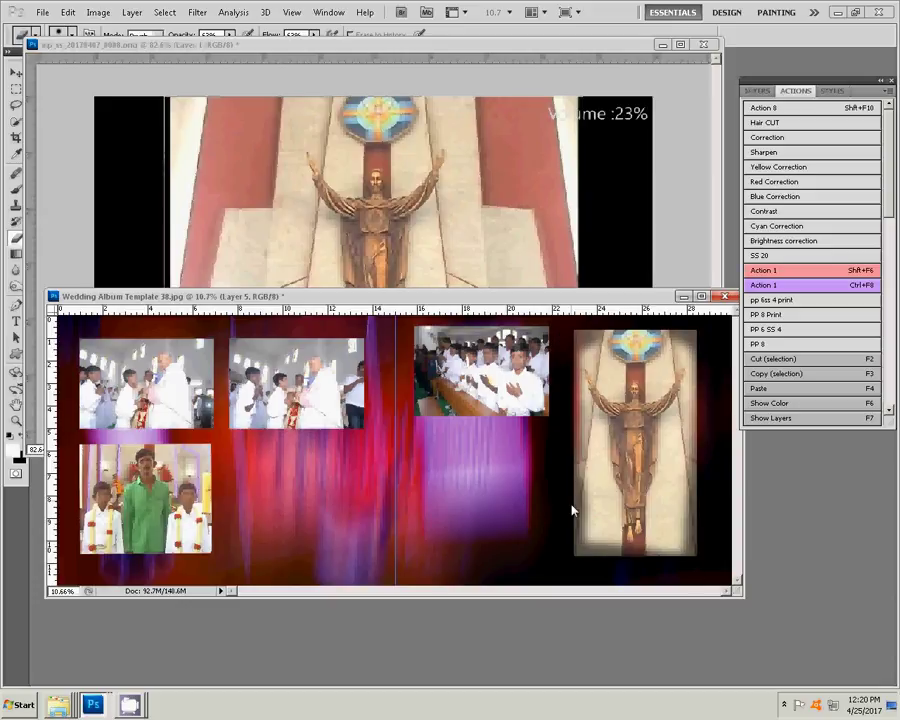
Close the statue source image without saving.
{"action": "left_click", "coordinate": [323, 148]}
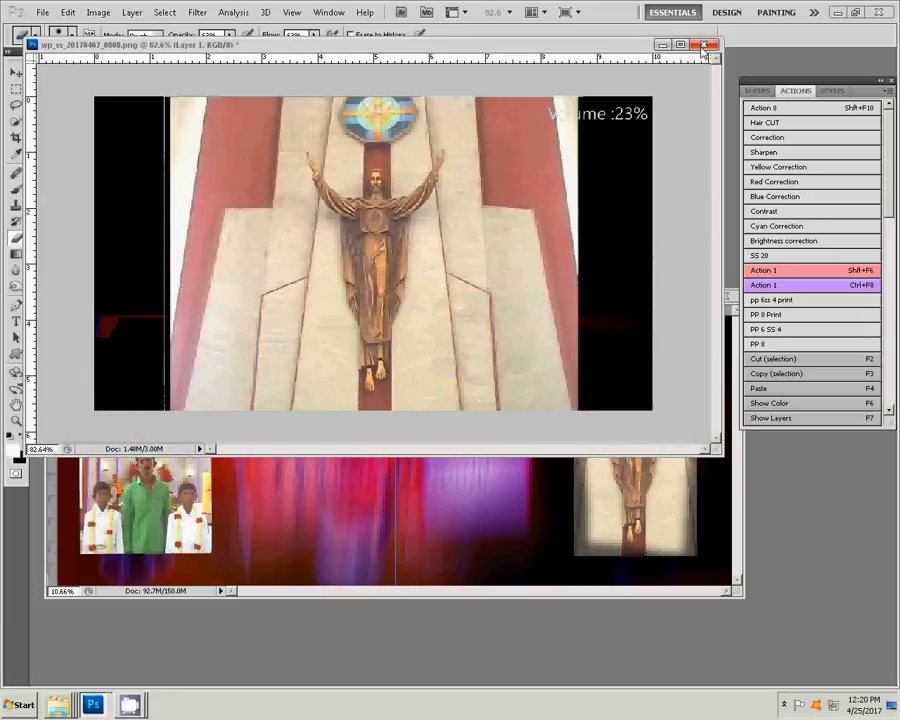
{"action": "key", "text": "ctrl+w"}
{"action": "left_click", "coordinate": [450, 271]}
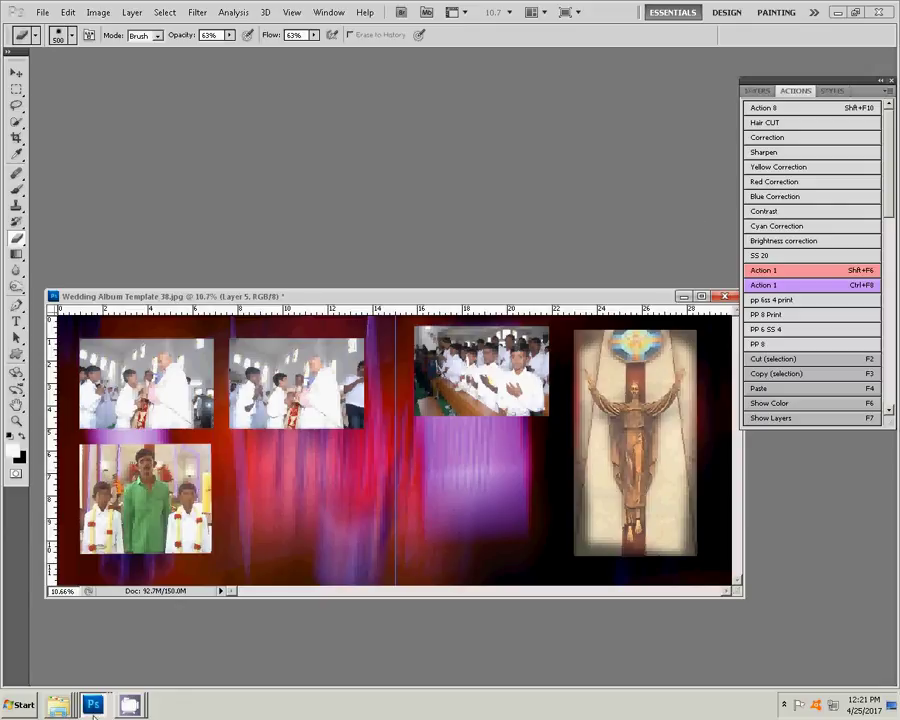
Delete the used screenshot wp_ss_20170407_0008 from the Water Kumar folder.
{"action": "left_click", "coordinate": [58, 705]}
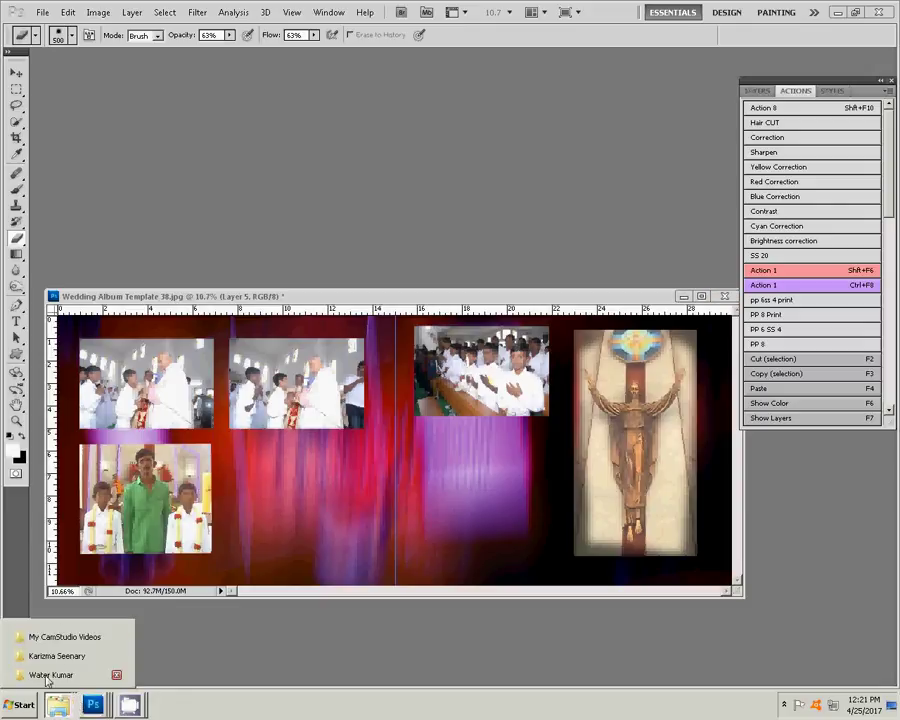
{"action": "left_click", "coordinate": [50, 675]}
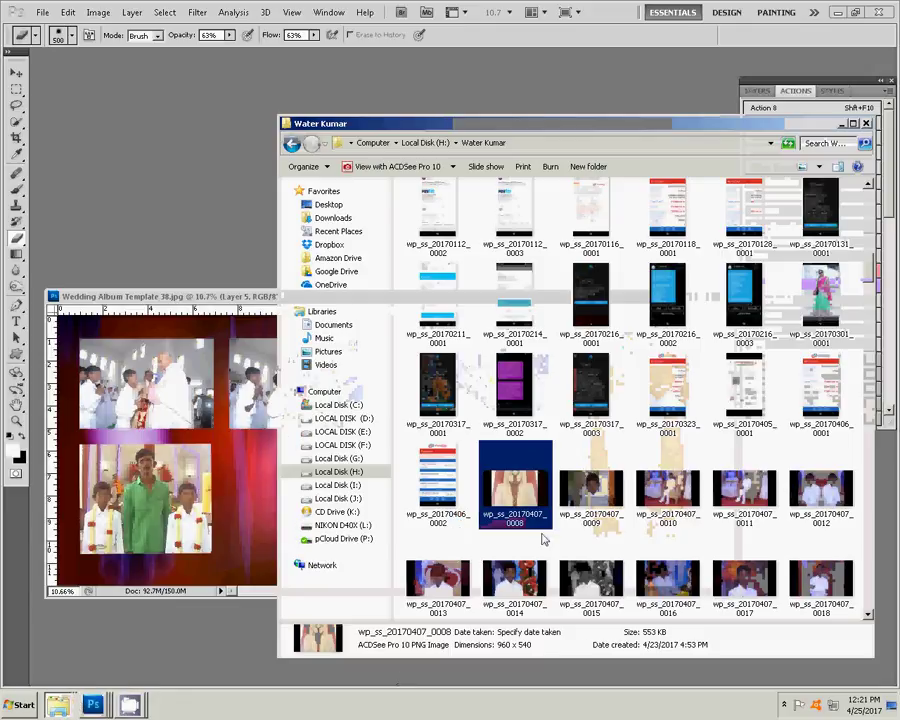
{"action": "key", "text": "Delete"}
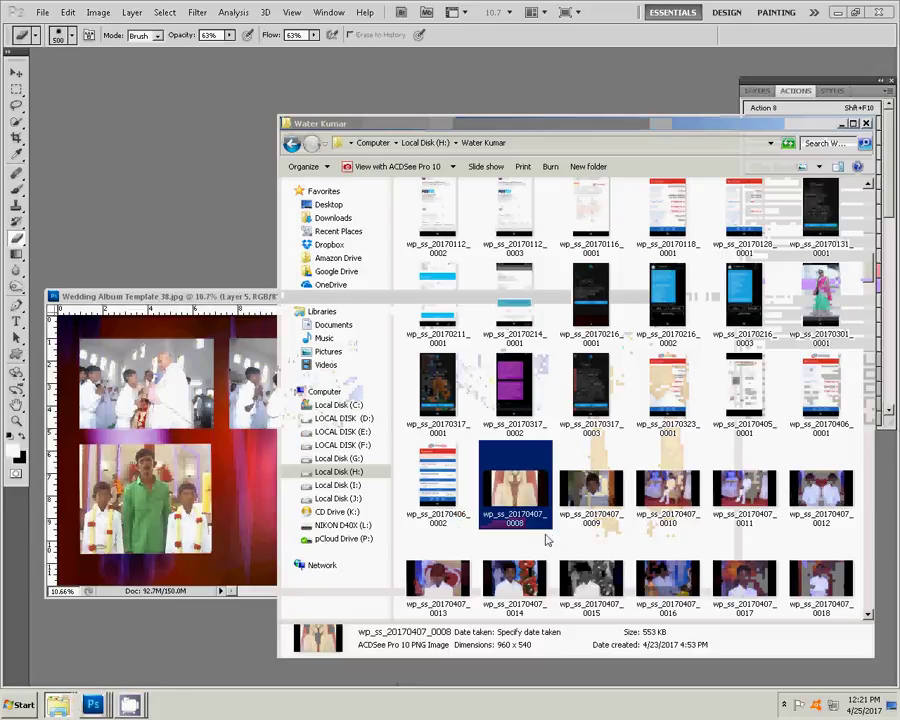
{"action": "left_click", "coordinate": [514, 391]}
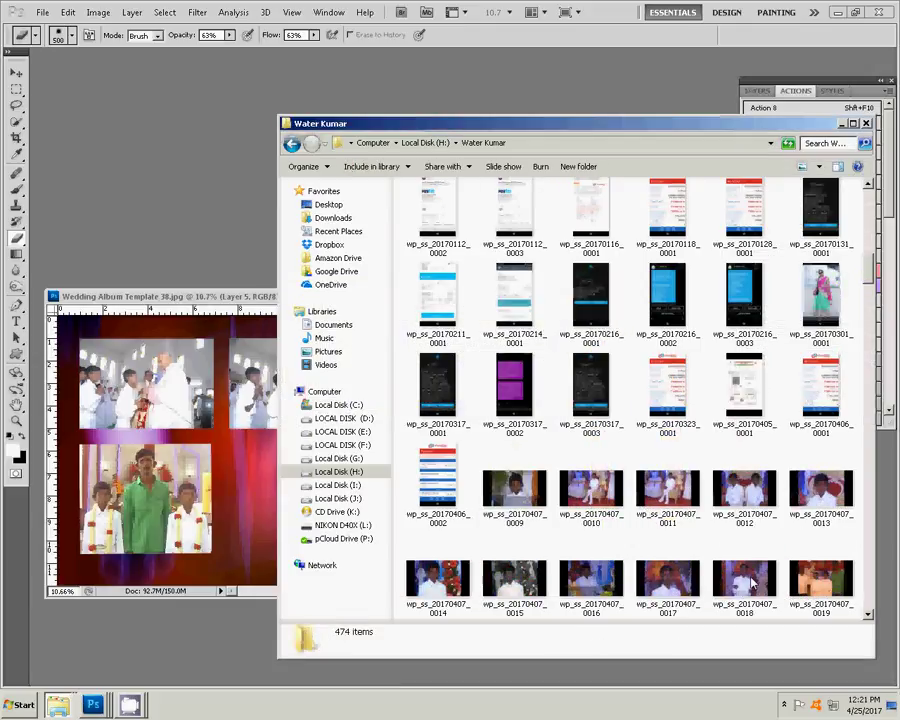
Open screenshot wp_ss_20170407_0020 in Photoshop.
{"action": "scroll", "coordinate": [760, 585], "scroll_direction": "down", "scroll_amount": 3}
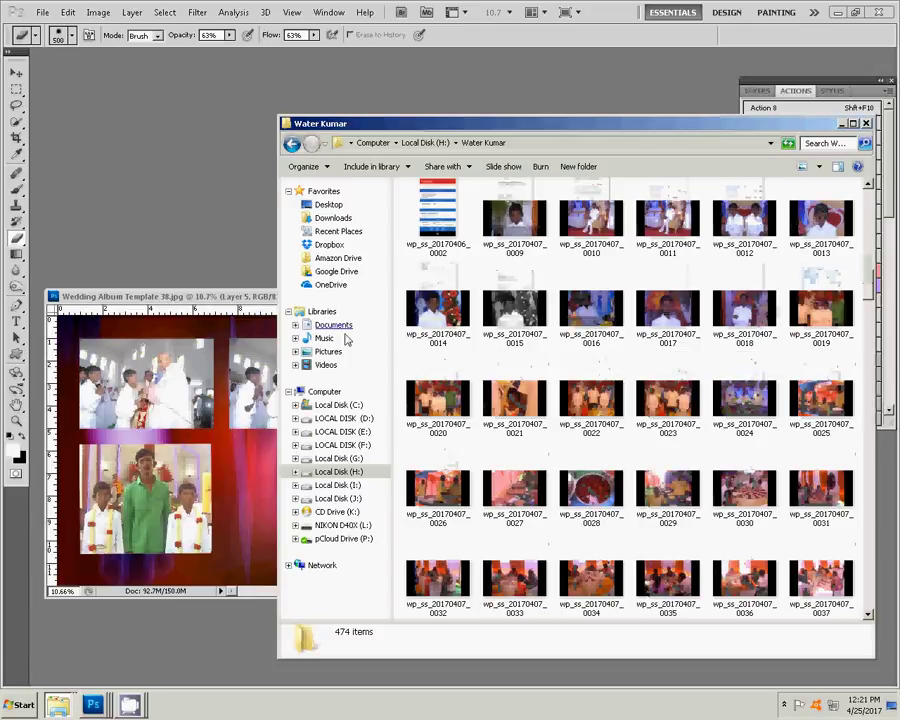
{"action": "left_click", "coordinate": [430, 400]}
{"action": "left_click", "coordinate": [230, 232]}
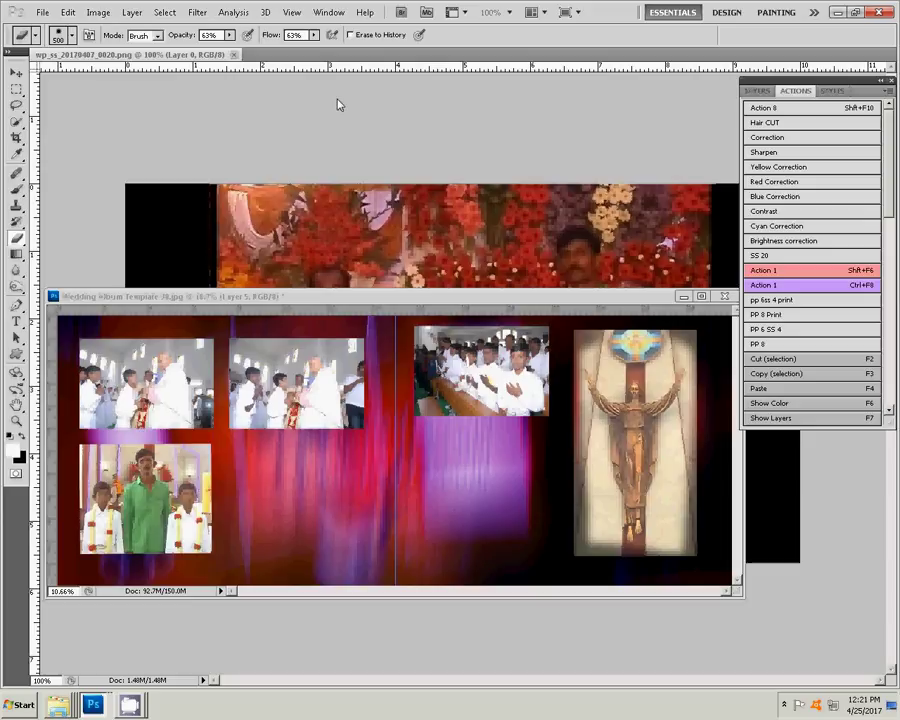
Float the screenshot window and shift its midtones toward blue with Color Balance.
{"action": "key", "text": "ctrl+Tab"}
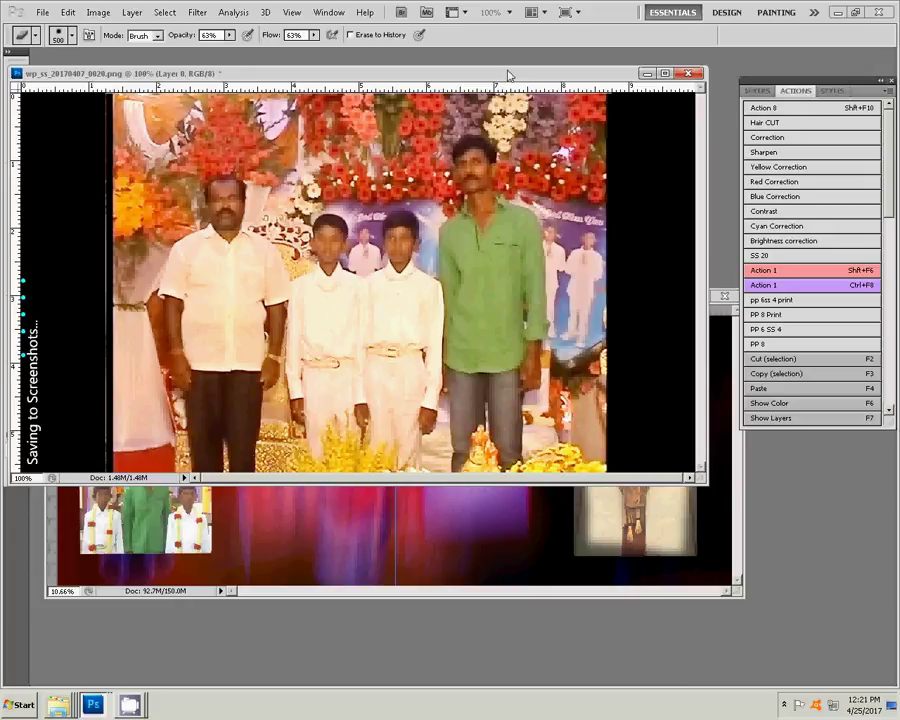
{"action": "key", "text": "ctrl+b"}
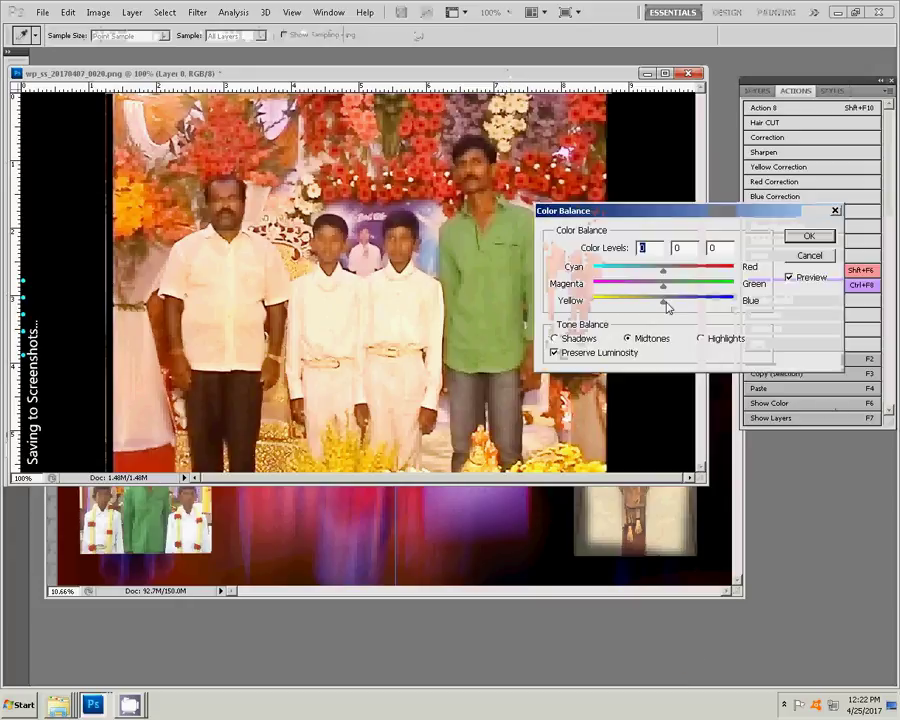
{"action": "mouse_move", "coordinate": [664, 302]}
{"action": "left_mouse_down"}
{"action": "mouse_move", "coordinate": [682, 303]}
{"action": "mouse_move", "coordinate": [670, 310]}
{"action": "left_mouse_up"}
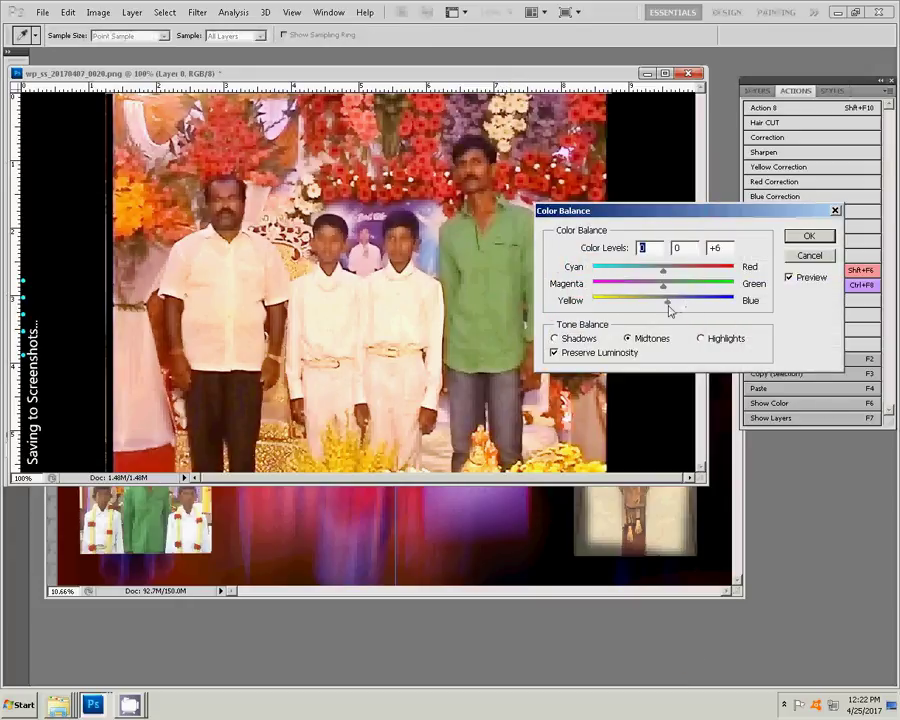
{"action": "left_click", "coordinate": [809, 238]}
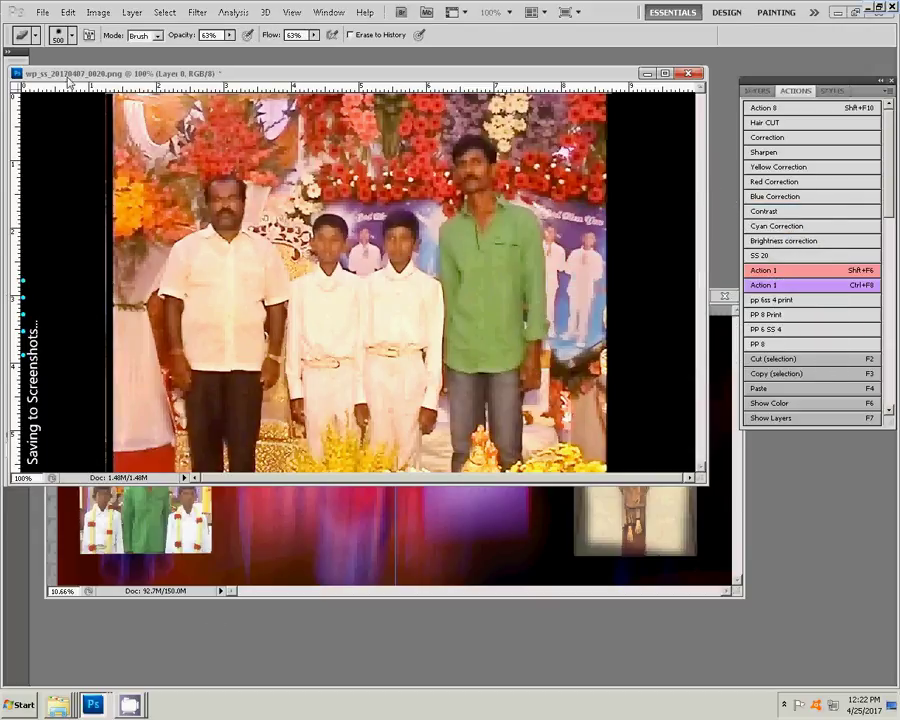
Marquee the photo area without the black borders, then close the document unsaved.
{"action": "left_click_drag", "start_coordinate": [36, 72], "coordinate": [18, 80]}
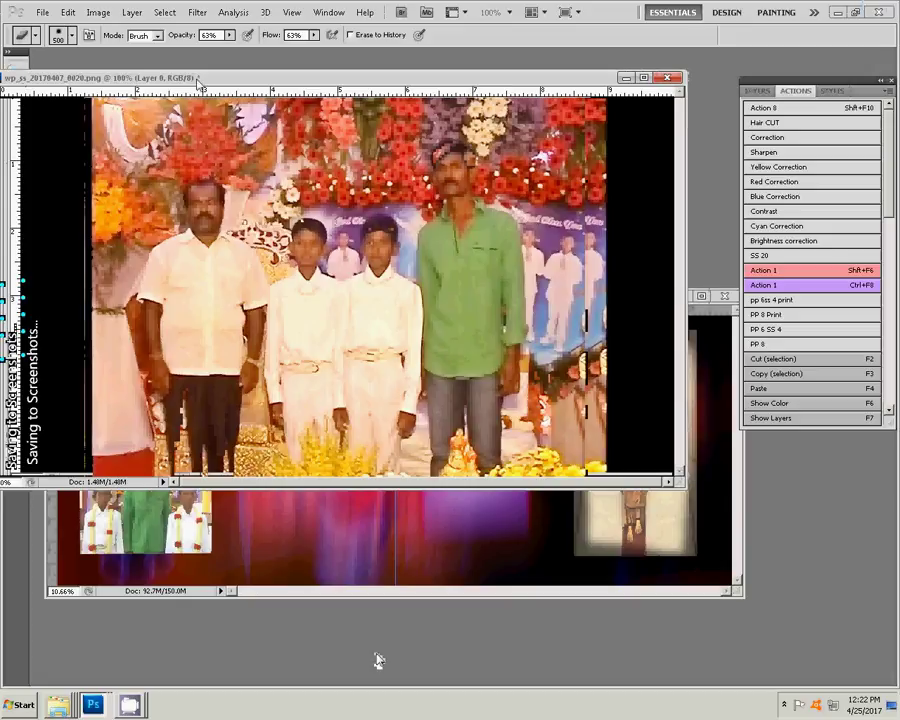
{"action": "left_click_drag", "start_coordinate": [230, 94], "coordinate": [245, 93]}
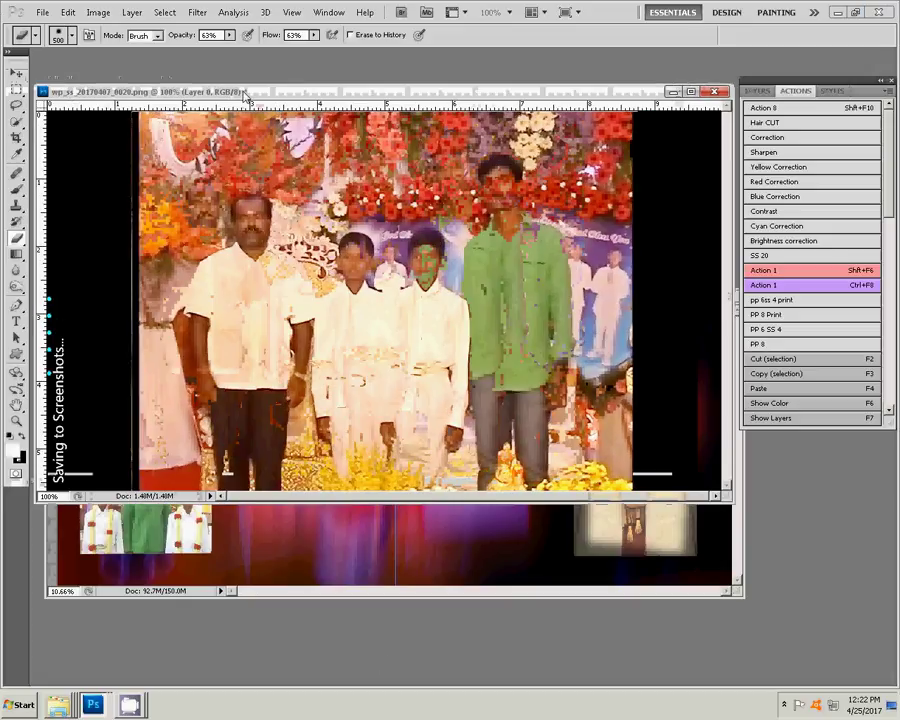
{"action": "key", "text": "m"}
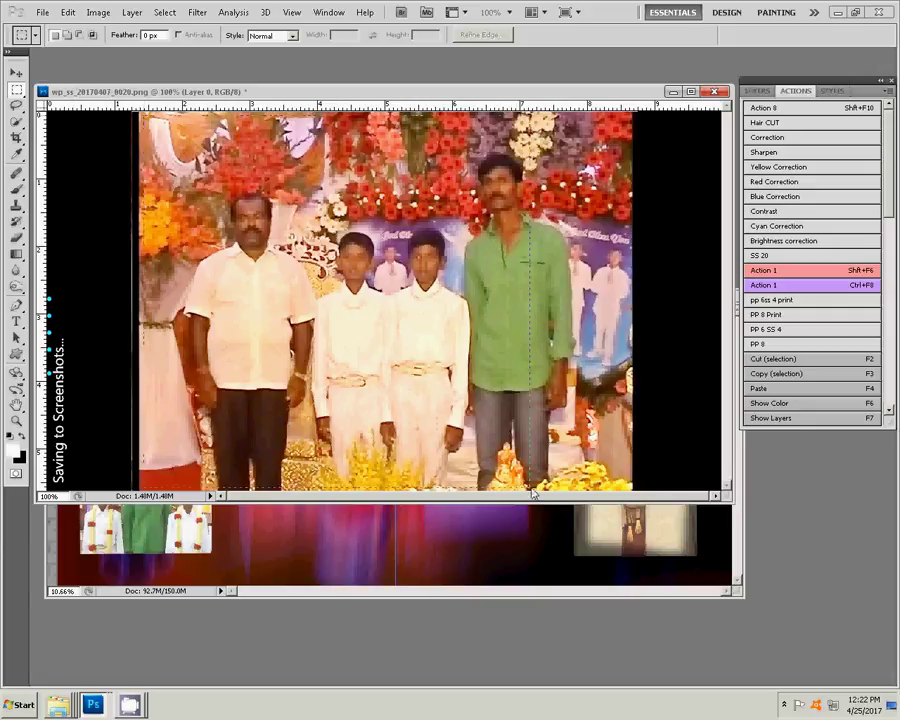
{"action": "left_click_drag", "start_coordinate": [630, 490], "coordinate": [141, 114]}
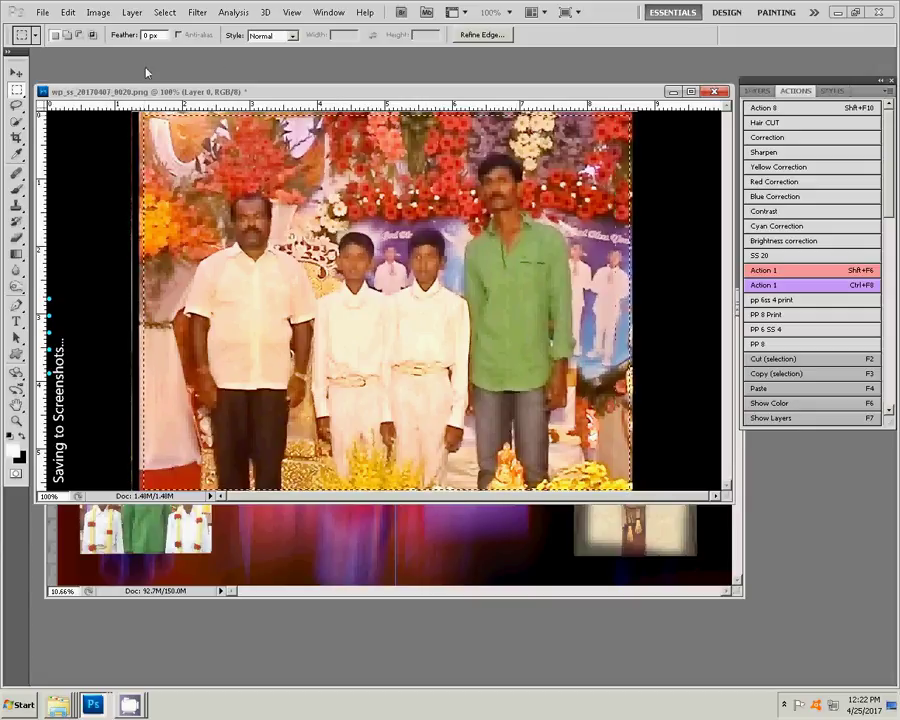
{"action": "key", "text": "ctrl+w"}
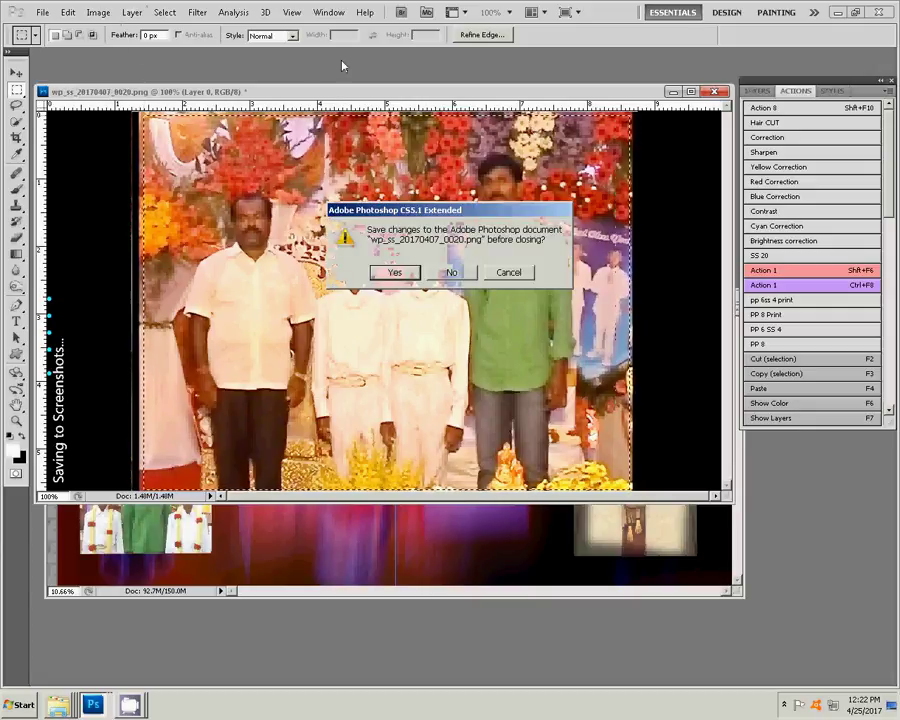
{"action": "left_click", "coordinate": [441, 274]}
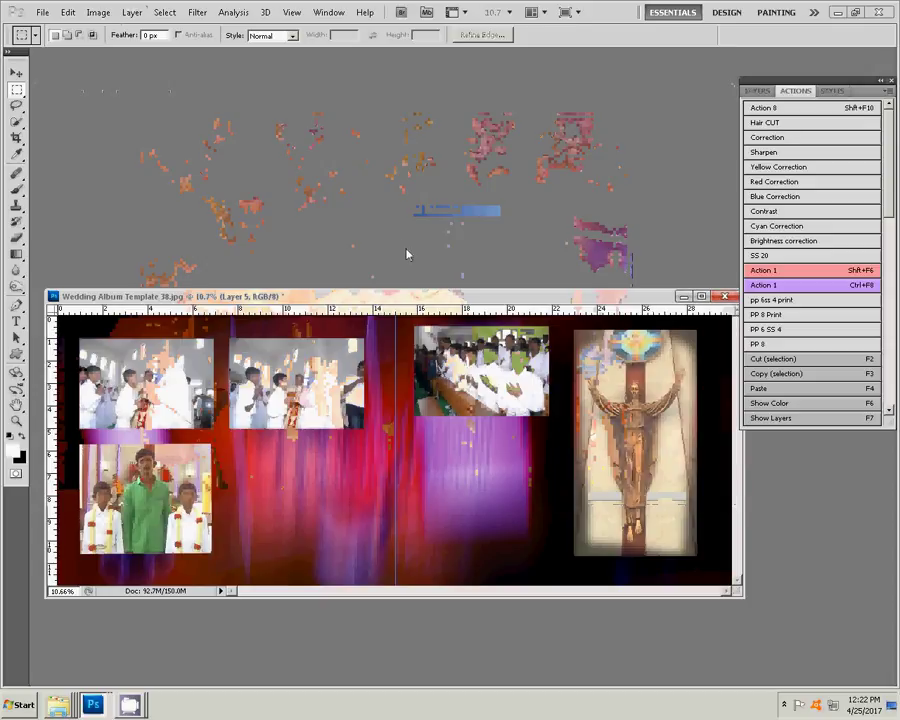
Paste the flower-stage group photo below the pews photo and scale it up to fill the slot.
{"action": "key", "text": "ctrl+v"}
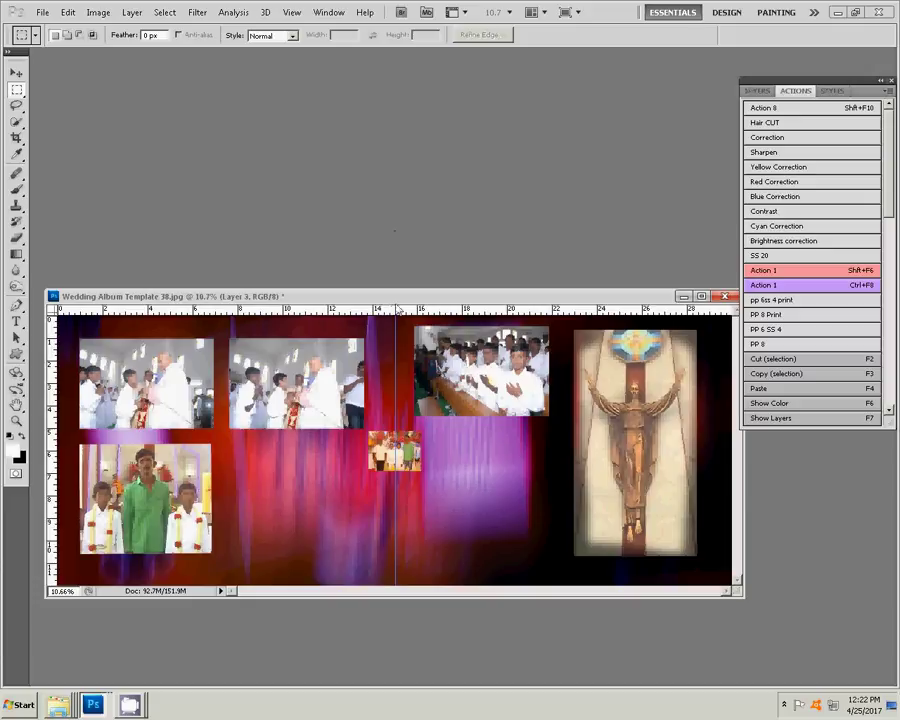
{"action": "key", "text": "b"}
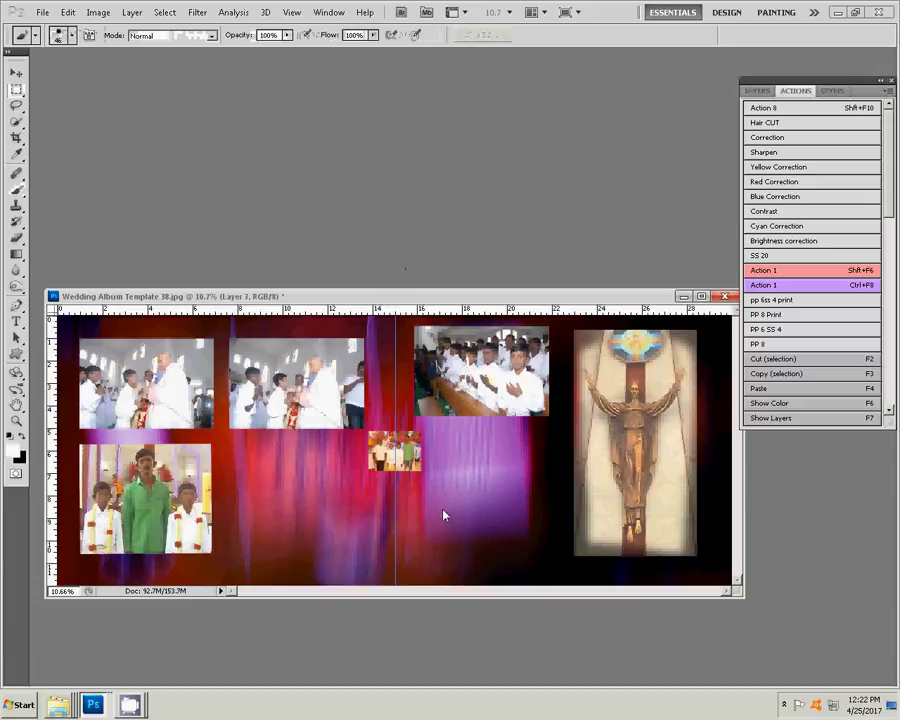
{"action": "key", "text": "v"}
{"action": "left_click_drag", "start_coordinate": [413, 452], "coordinate": [507, 510]}
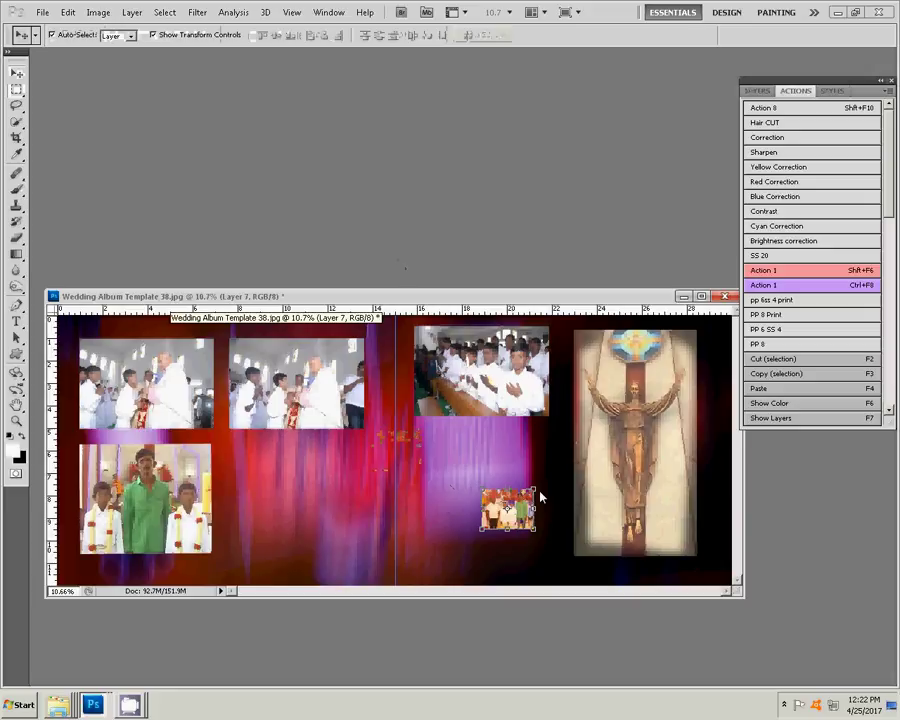
{"action": "mouse_move", "coordinate": [535, 492]}
{"action": "left_mouse_down"}
{"action": "mouse_move", "coordinate": [570, 444]}
{"action": "mouse_move", "coordinate": [520, 481]}
{"action": "left_mouse_up"}
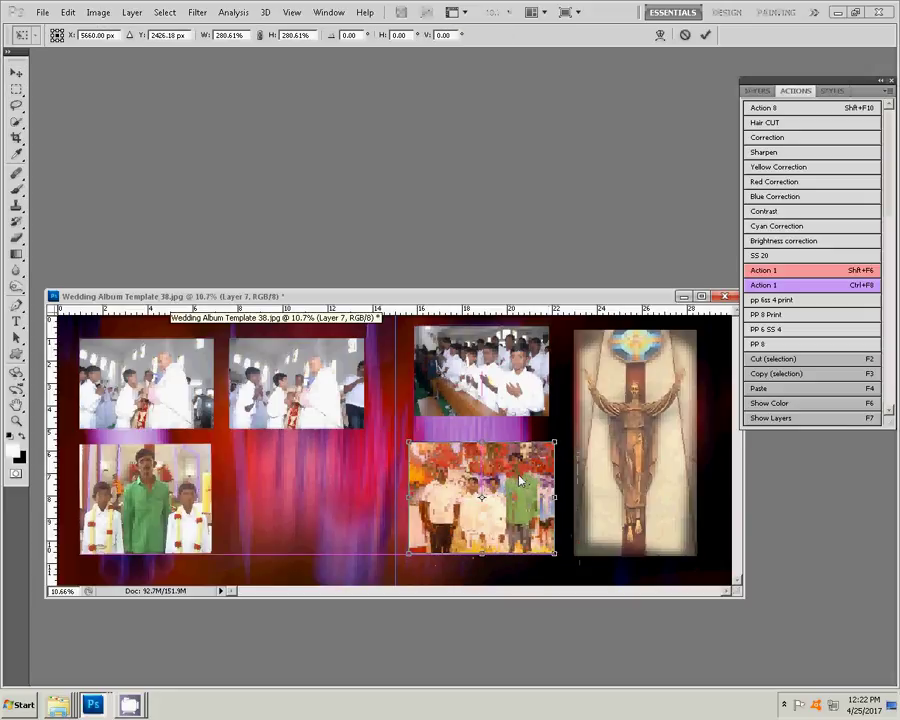
{"action": "left_click", "coordinate": [705, 36]}
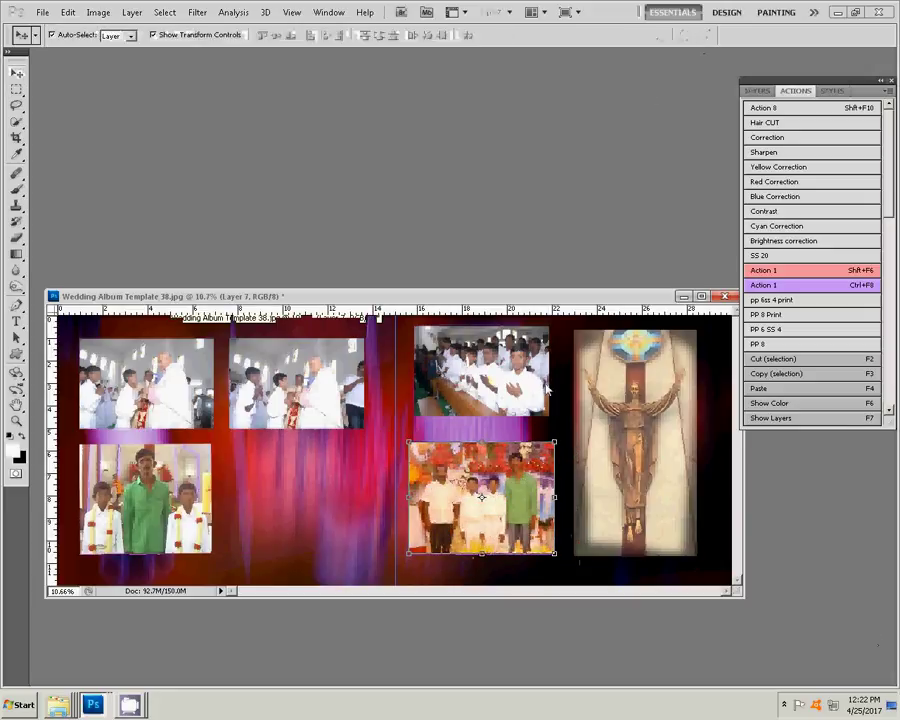
Delete screenshots 0019, 0020 and 0021 from the Water Kumar folder.
{"action": "left_click", "coordinate": [57, 707]}
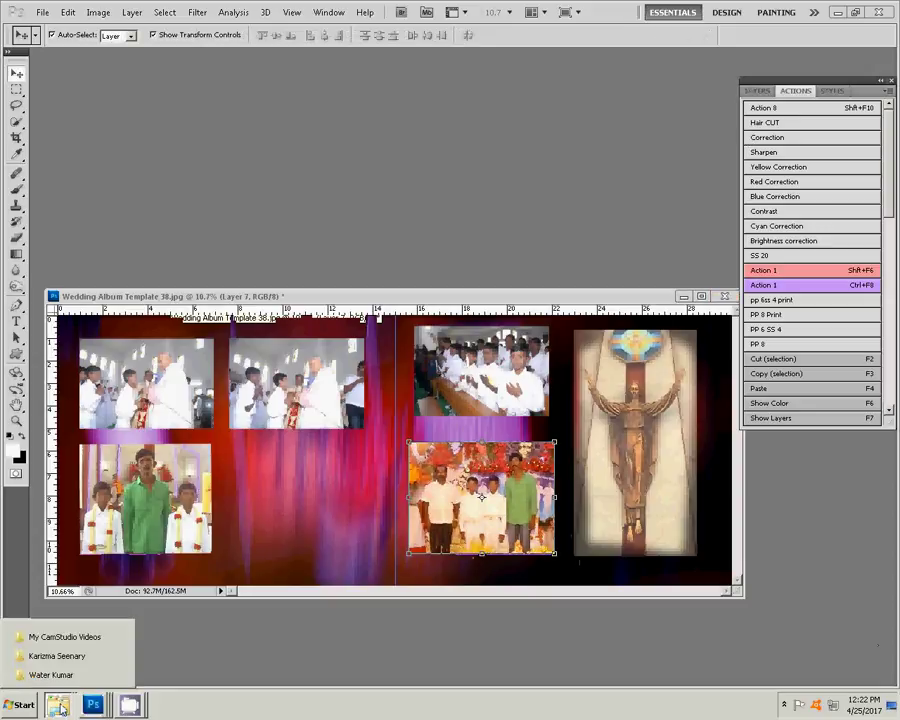
{"action": "left_click", "coordinate": [55, 656]}
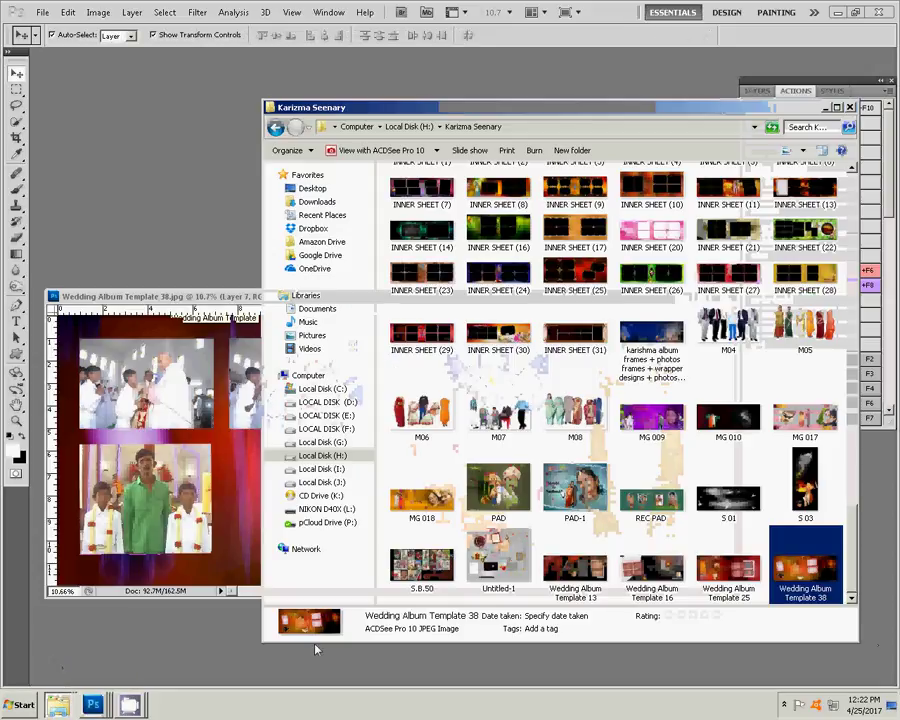
{"action": "left_click", "coordinate": [57, 707]}
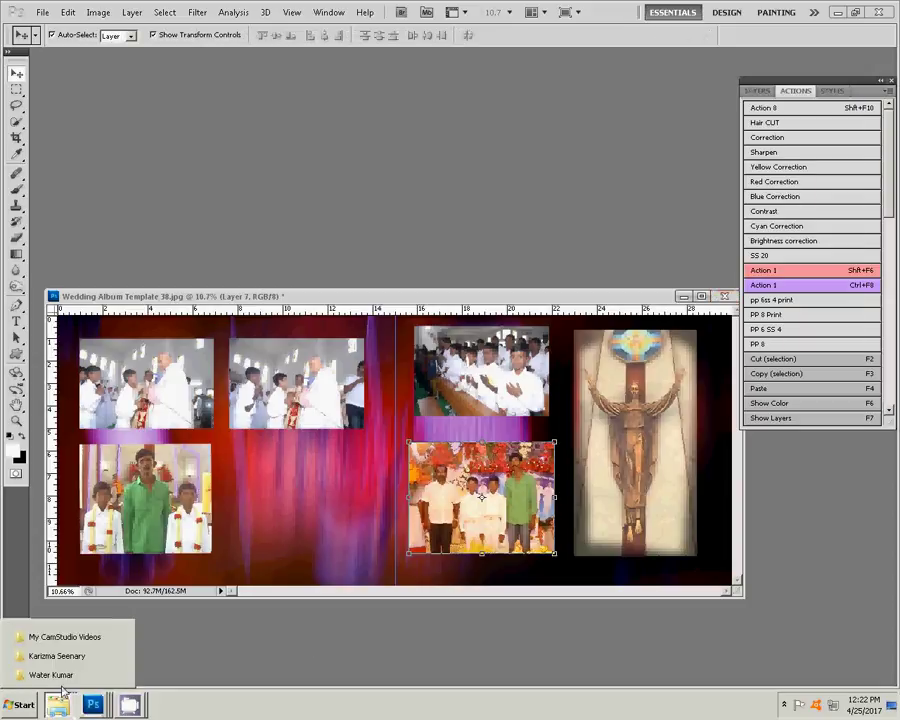
{"action": "left_click", "coordinate": [62, 672]}
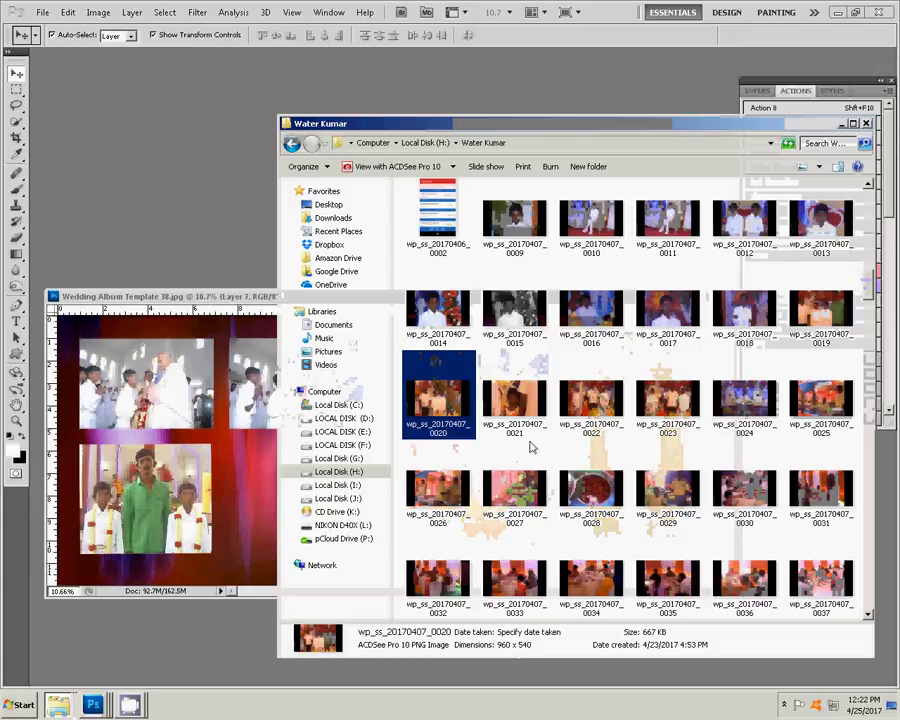
{"action": "left_click", "coordinate": [516, 405], "text": "ctrl"}
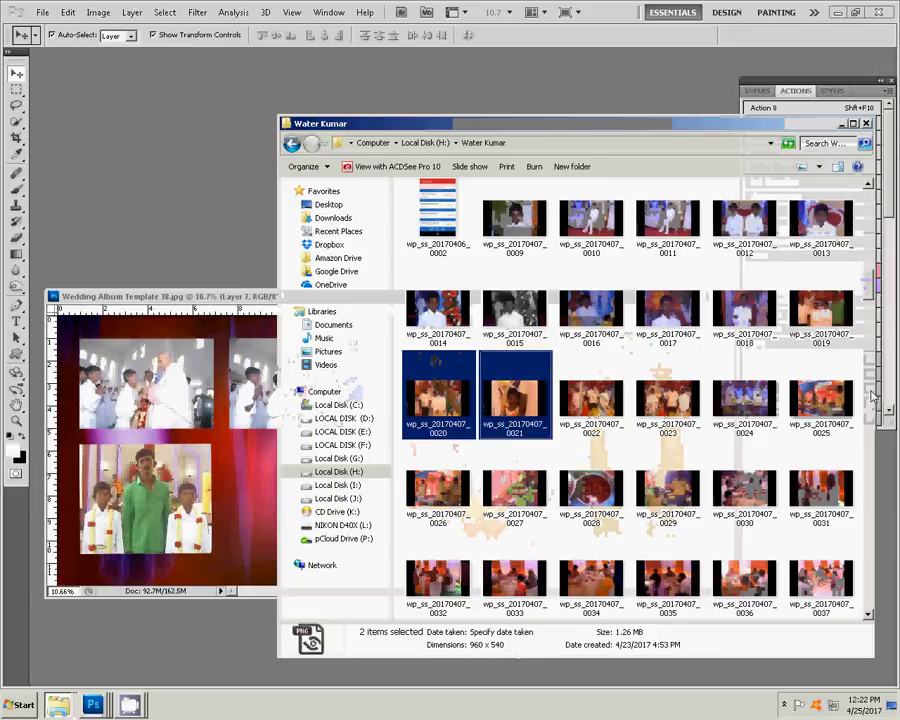
{"action": "left_click", "coordinate": [822, 308], "text": "ctrl"}
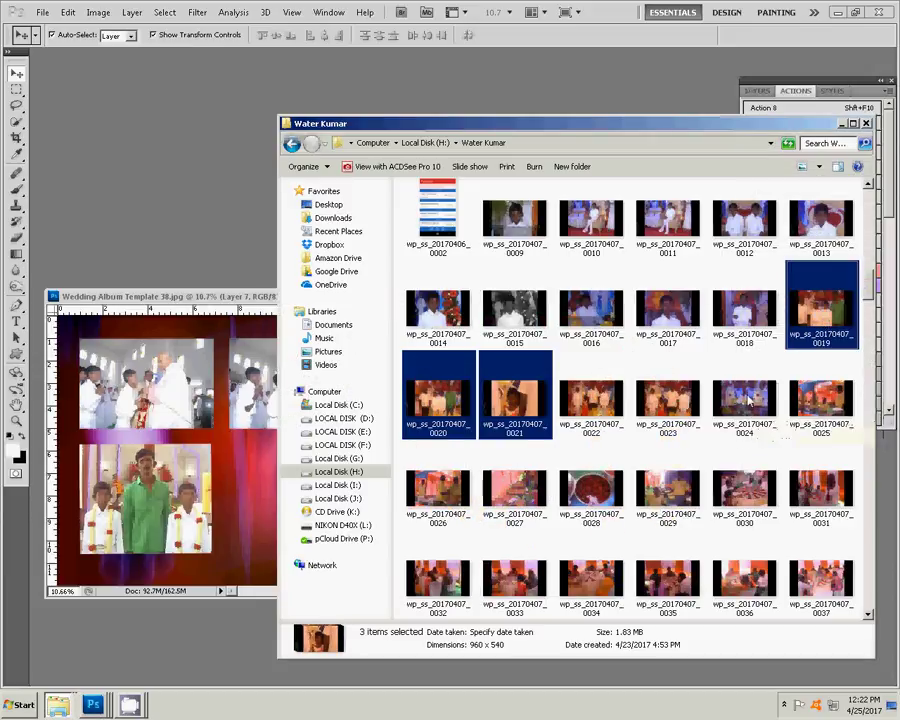
{"action": "key", "text": "Delete"}
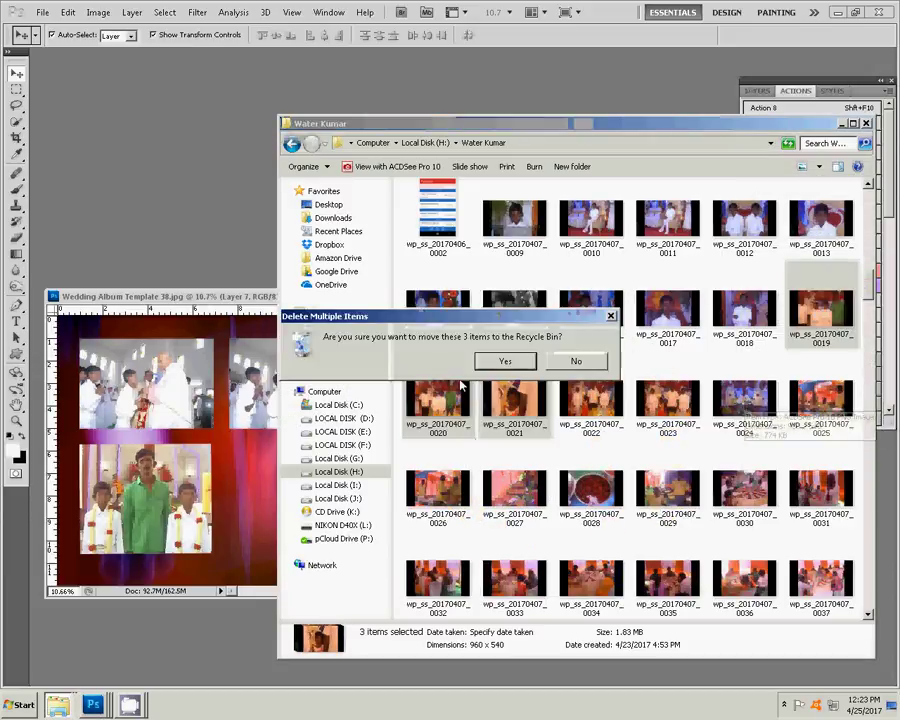
{"action": "left_click", "coordinate": [505, 362]}
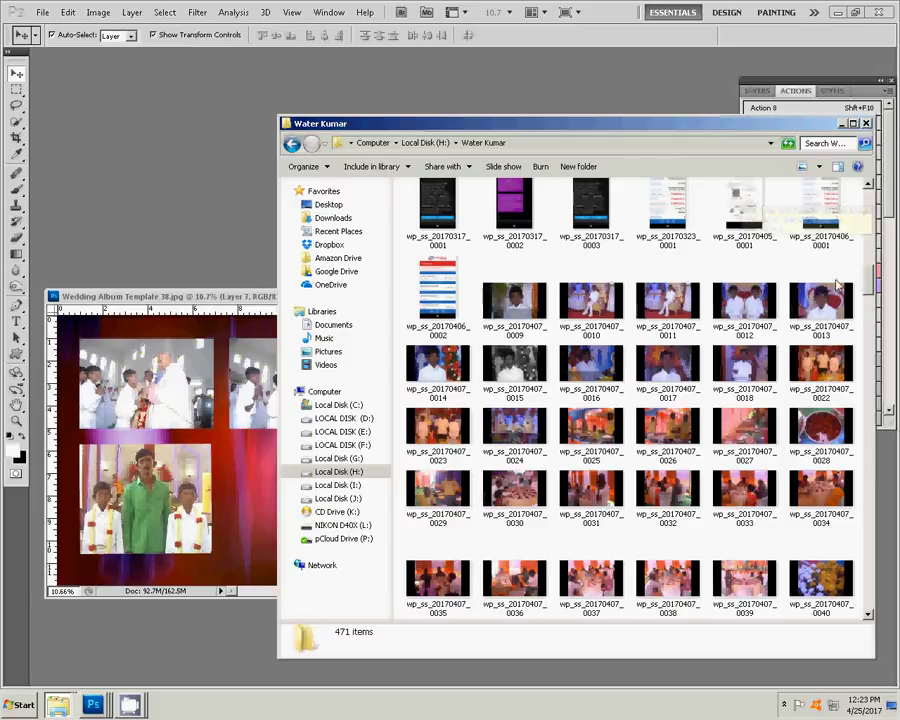
Open photos wp_ss_20170407_0022 and 0023 together in Photoshop.
{"action": "left_click", "coordinate": [840, 380]}
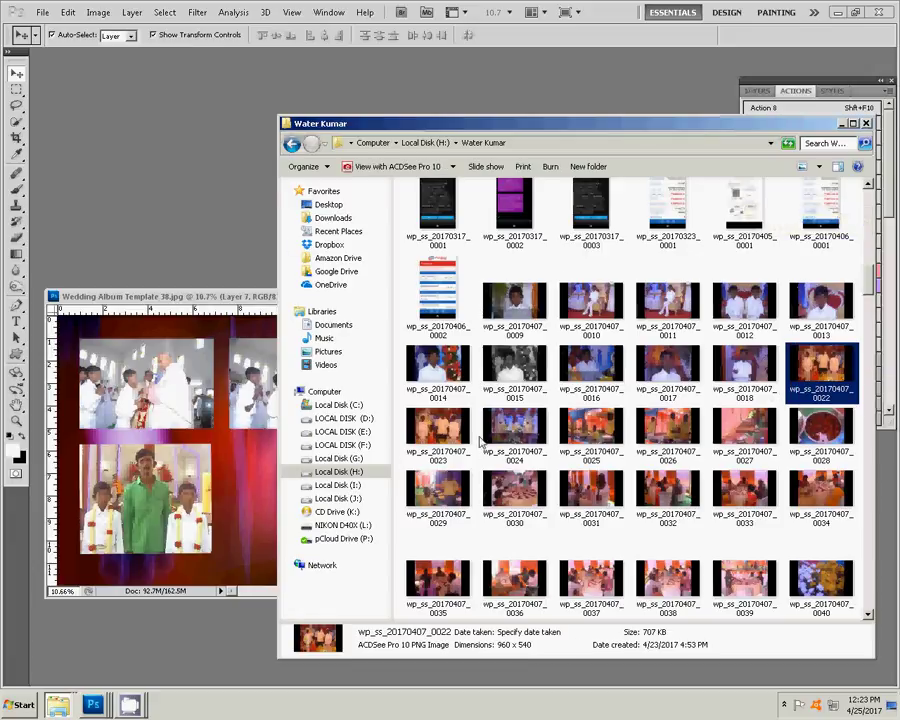
{"action": "left_click", "coordinate": [437, 430], "text": "ctrl"}
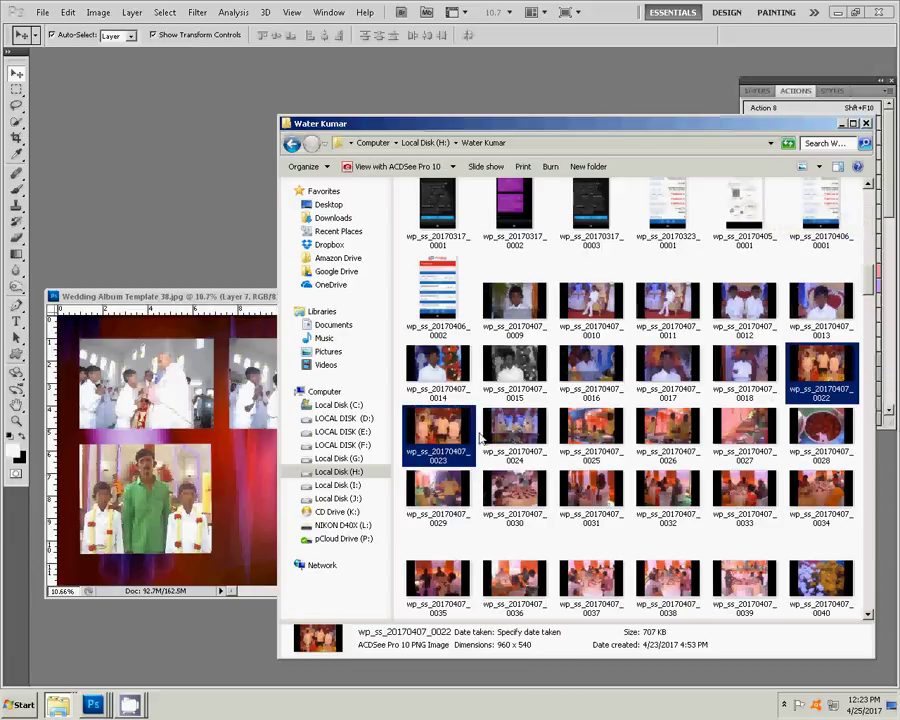
{"action": "left_click", "coordinate": [173, 191]}
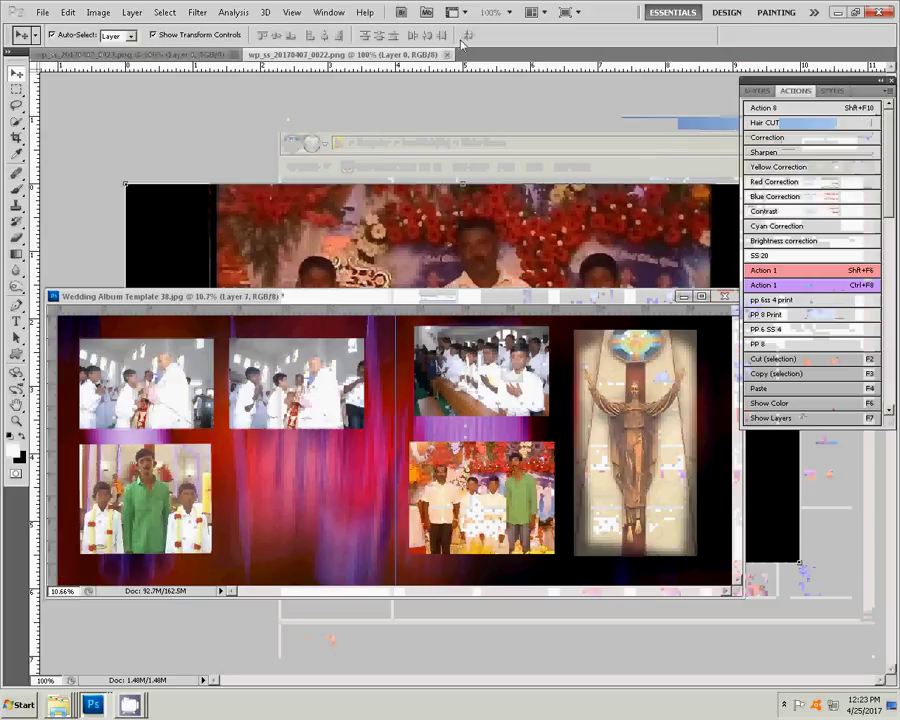
Apply Levels to the flower-stage group photo: midtones 1.83, white point 204, black nudged up.
{"action": "left_click", "coordinate": [131, 706]}
{"action": "left_click", "coordinate": [125, 656]}
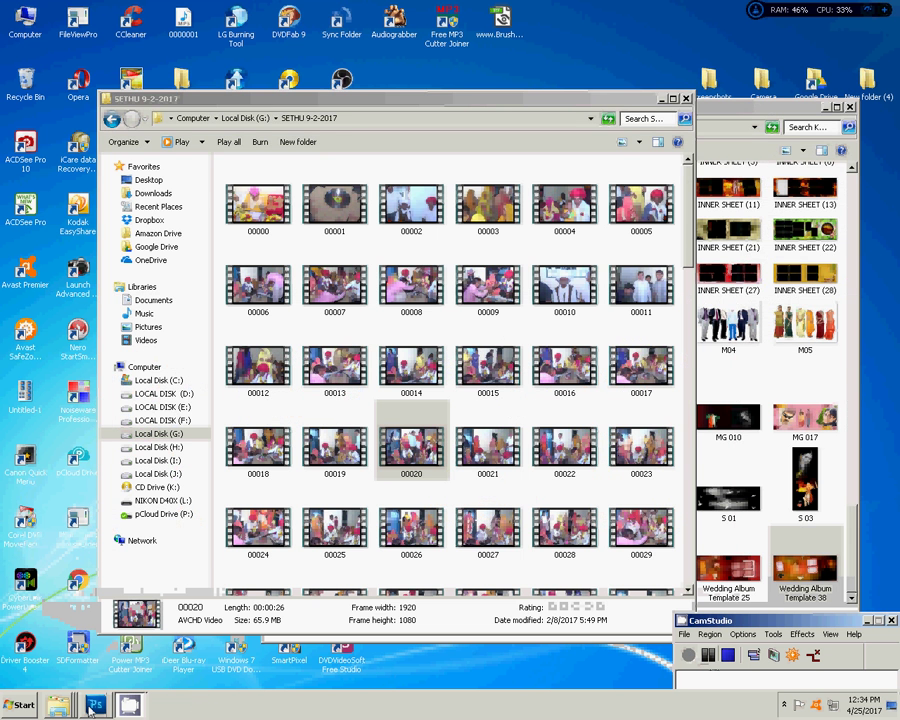
{"action": "left_click", "coordinate": [92, 706]}
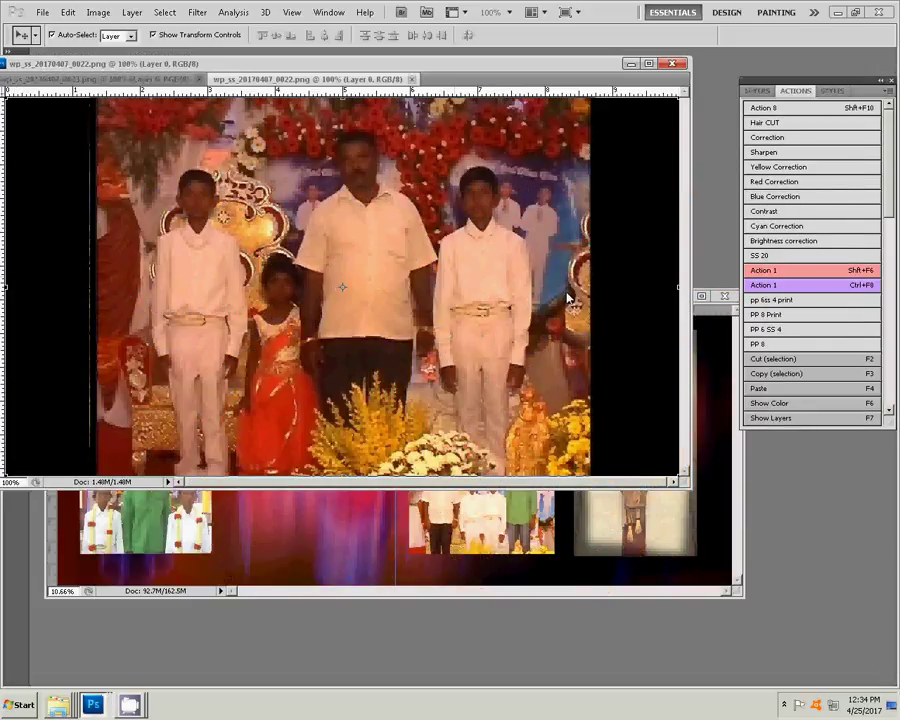
{"action": "key", "text": "ctrl+l"}
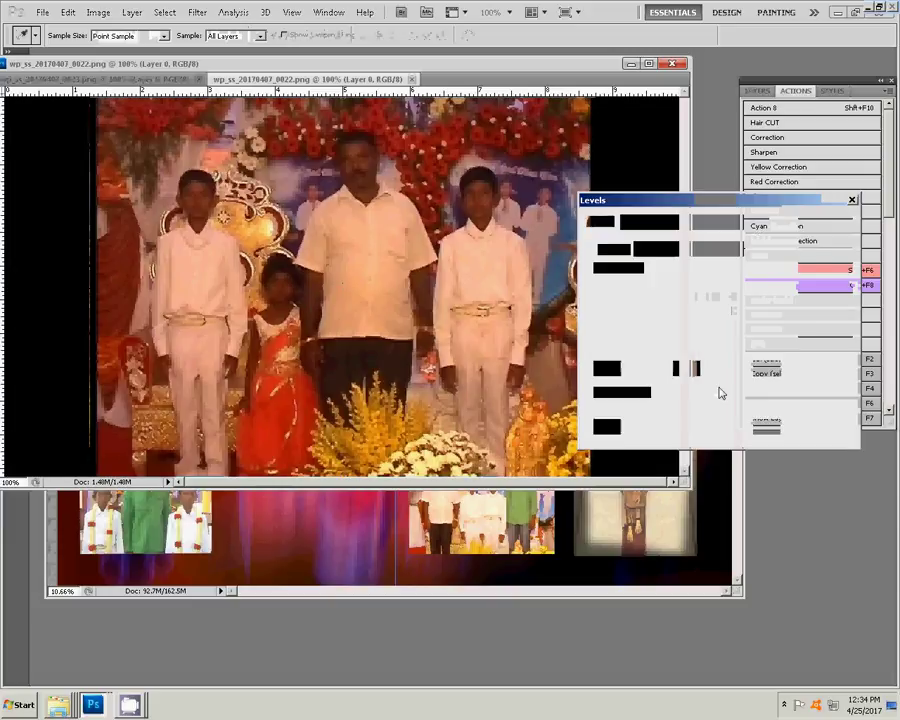
{"action": "left_click_drag", "start_coordinate": [687, 355], "coordinate": [647, 355]}
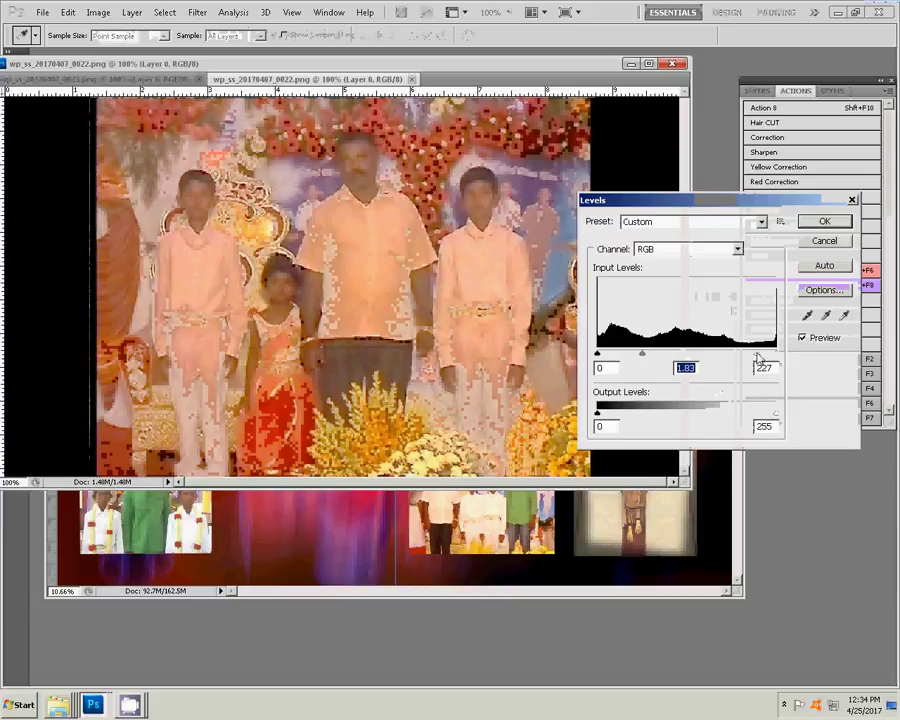
{"action": "left_click_drag", "start_coordinate": [770, 357], "coordinate": [740, 357]}
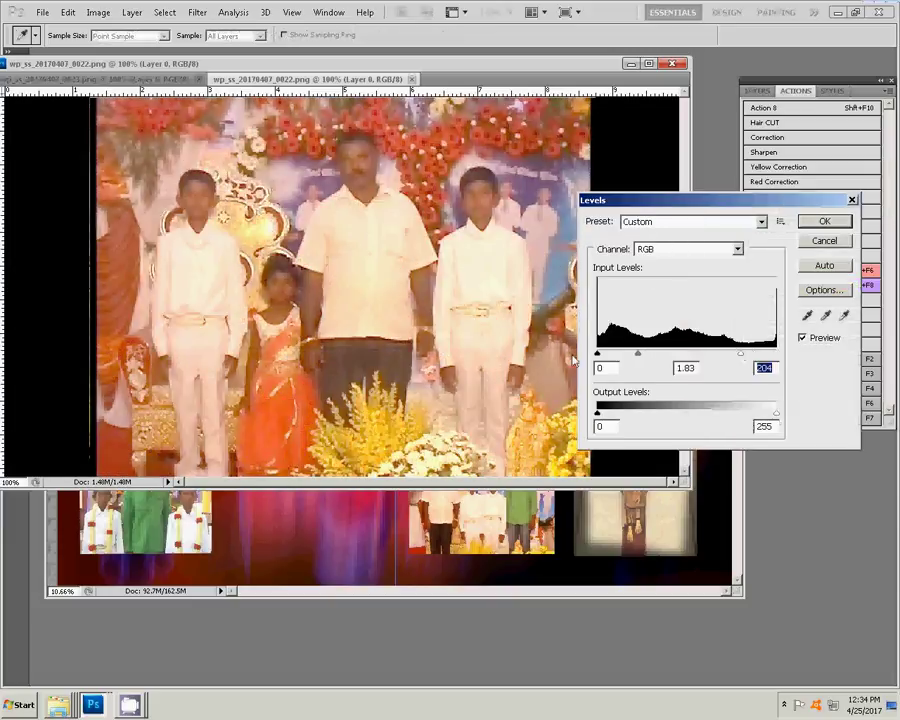
{"action": "left_click_drag", "start_coordinate": [598, 355], "coordinate": [603, 355]}
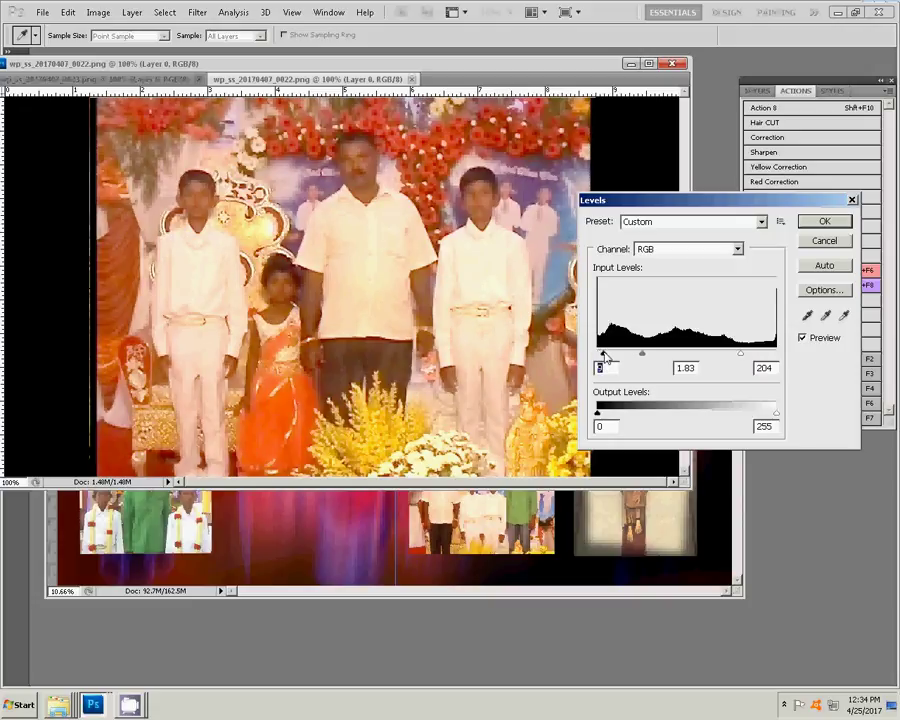
{"action": "left_click", "coordinate": [822, 222]}
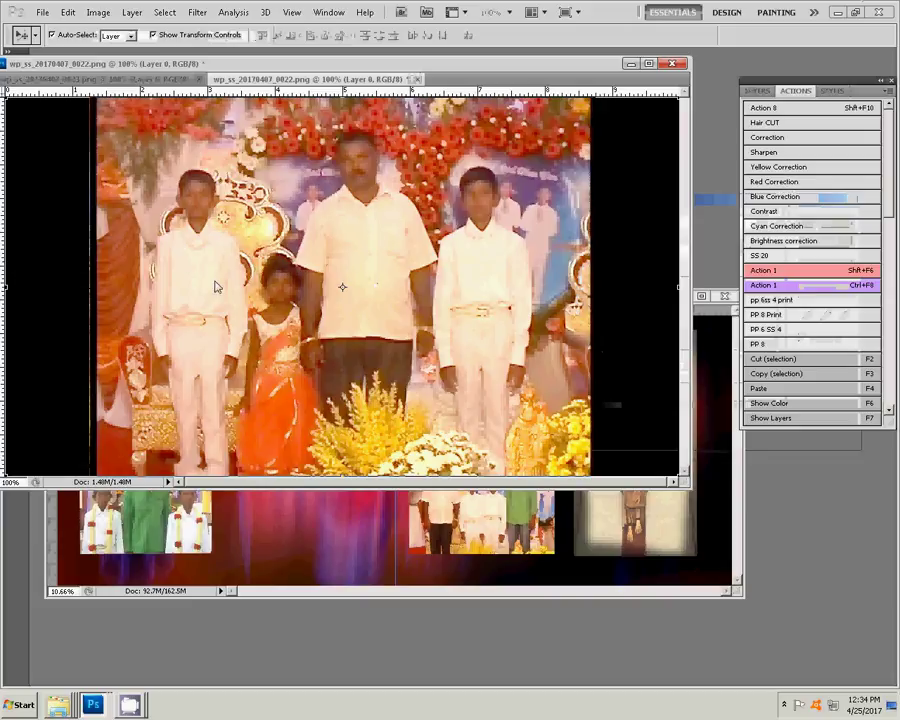
Select the group photo without its black side bars and drag it into the album spread.
{"action": "key", "text": "shift+F6"}
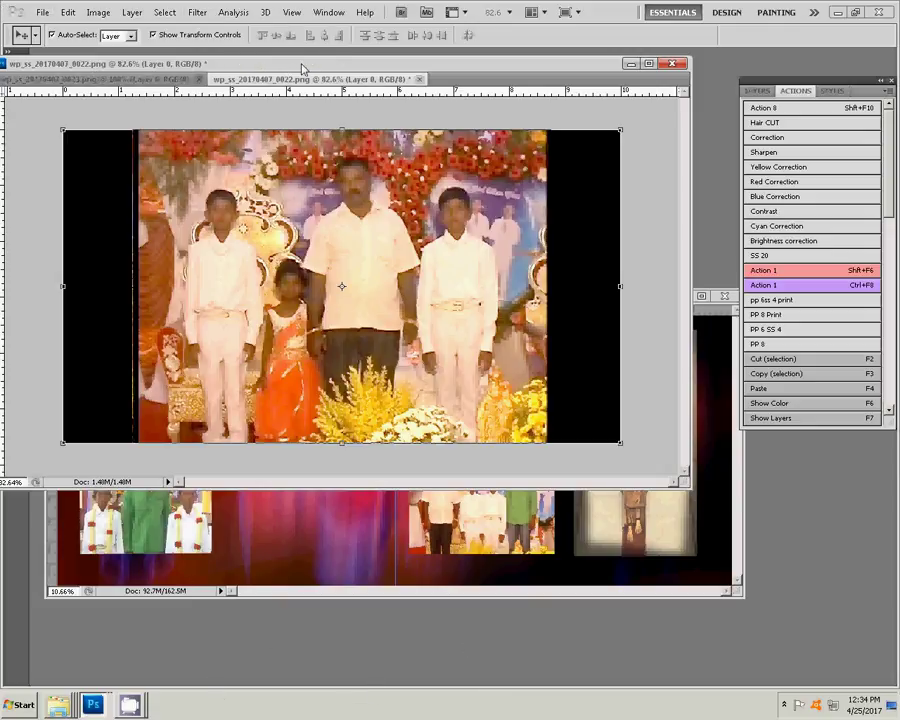
{"action": "left_click_drag", "start_coordinate": [303, 68], "coordinate": [336, 72]}
{"action": "left_click", "coordinate": [16, 89]}
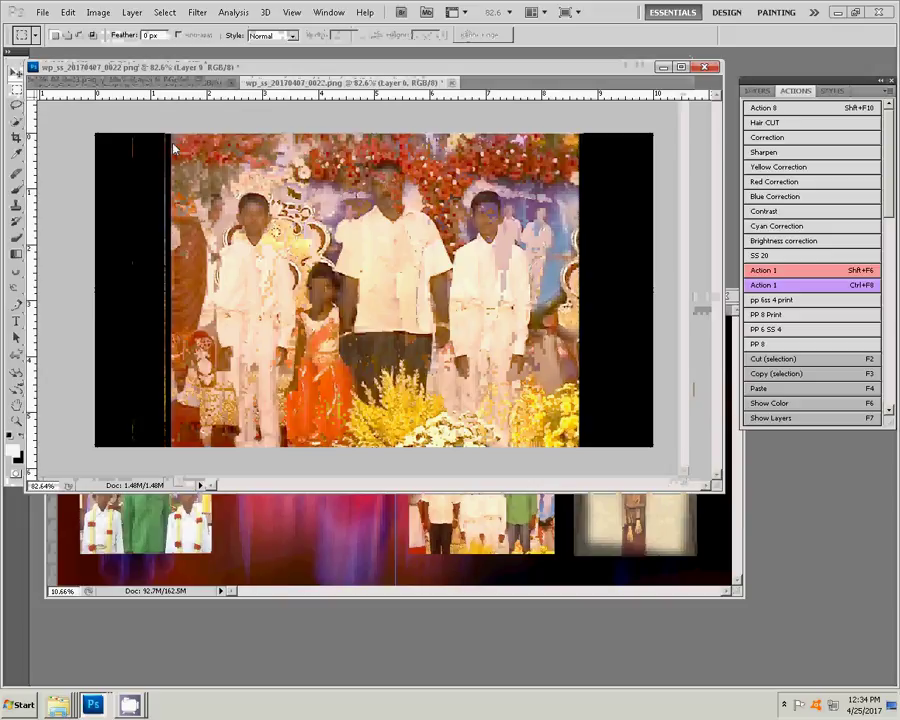
{"action": "left_click_drag", "start_coordinate": [172, 139], "coordinate": [579, 454]}
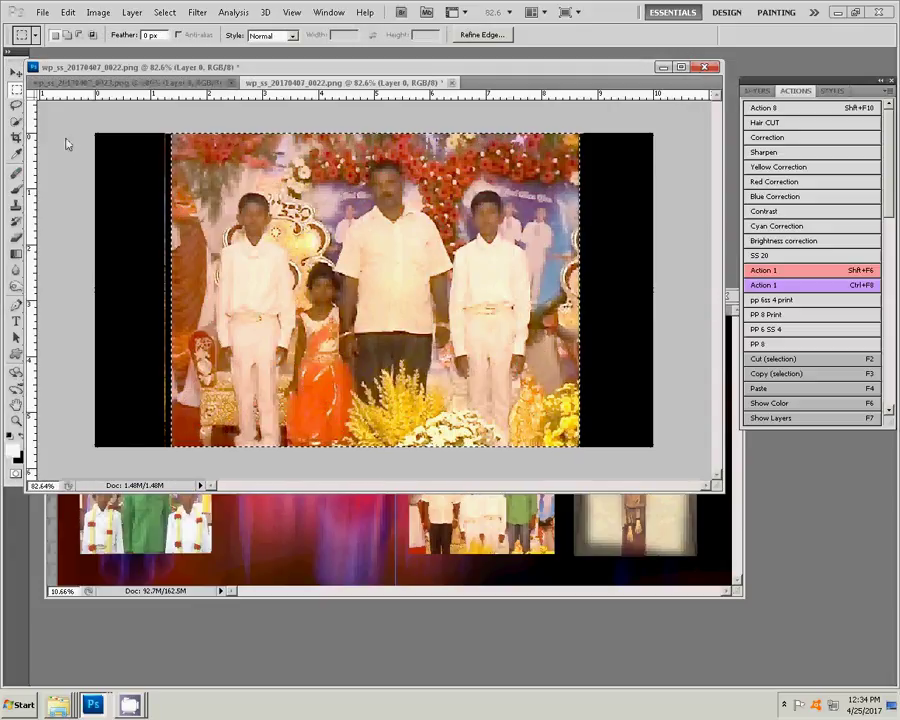
{"action": "left_click", "coordinate": [249, 530]}
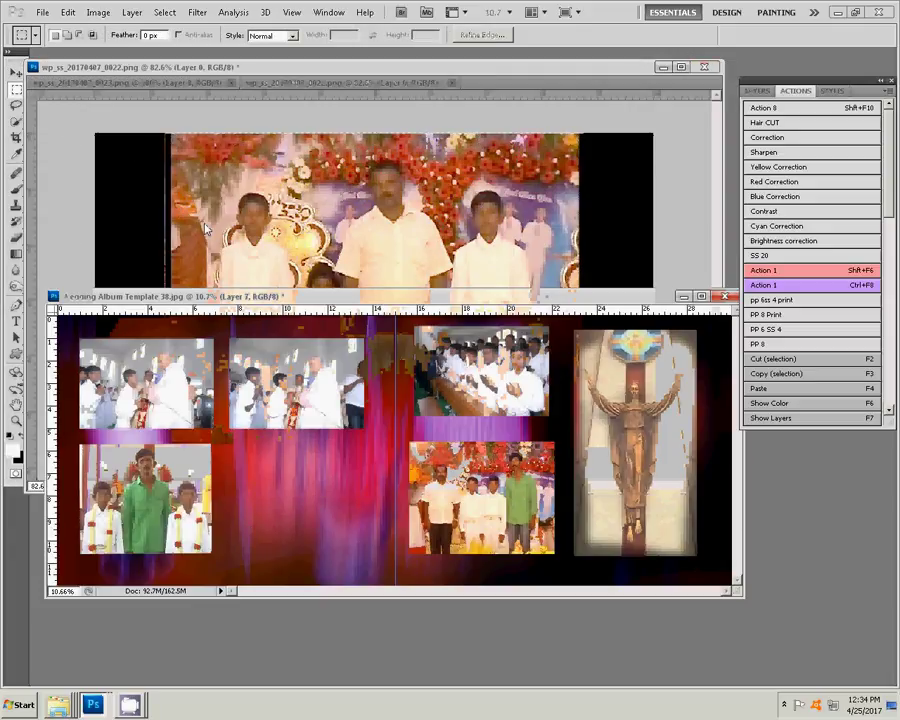
{"action": "mouse_move", "coordinate": [207, 229]}
{"action": "left_mouse_down"}
{"action": "mouse_move", "coordinate": [392, 447]}
{"action": "mouse_move", "coordinate": [303, 485]}
{"action": "left_mouse_up"}
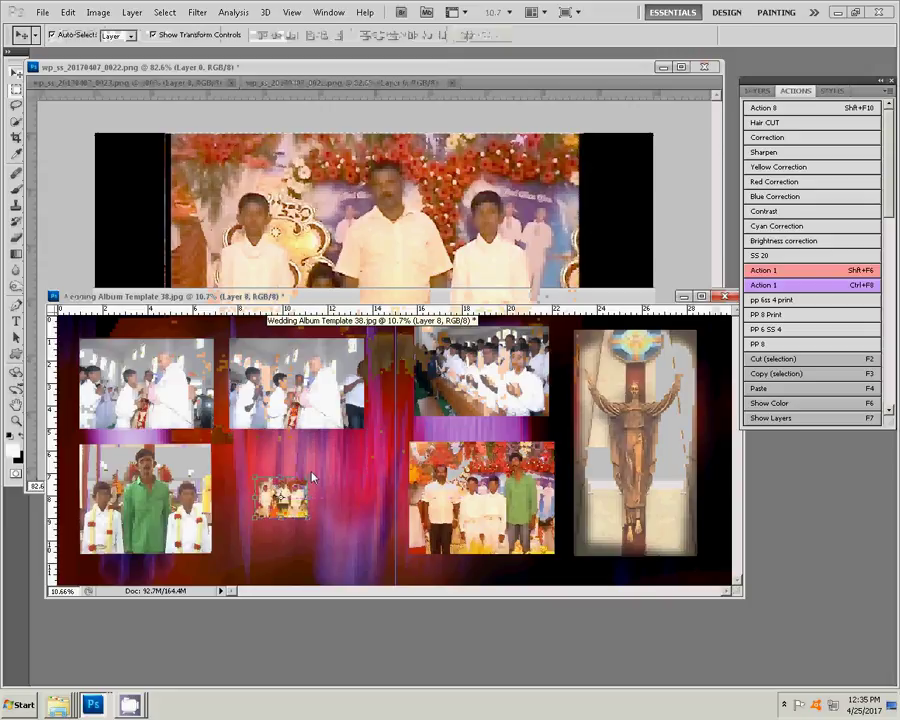
Scale the pasted photo to 272.76% and fit it into the lower-middle slot.
{"action": "key", "text": "ctrl+t"}
{"action": "left_click_drag", "start_coordinate": [309, 476], "coordinate": [352, 443]}
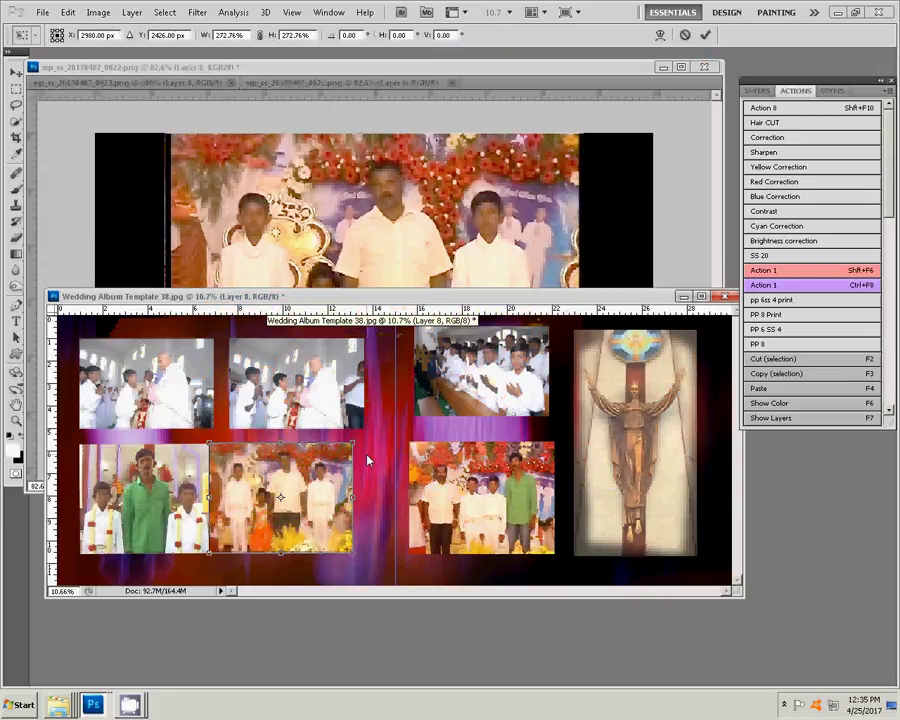
{"action": "left_click_drag", "start_coordinate": [298, 468], "coordinate": [314, 473]}
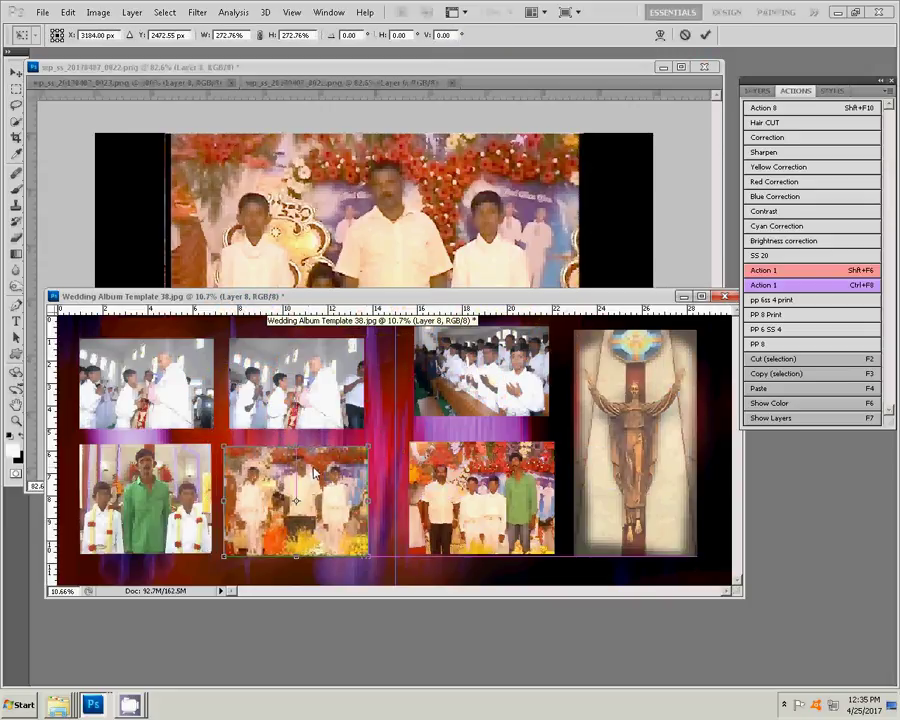
{"action": "left_click", "coordinate": [709, 34]}
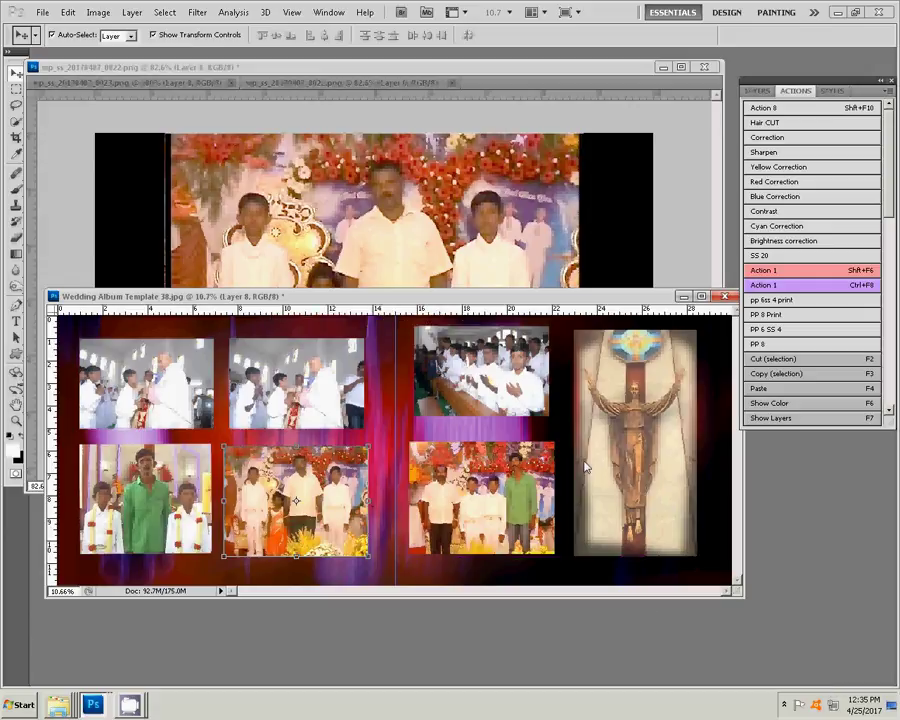
Close wp_ss_20170407_0022 without saving and close 0023, then select the statue photo.
{"action": "left_click", "coordinate": [716, 236]}
{"action": "key", "text": "ctrl+w"}
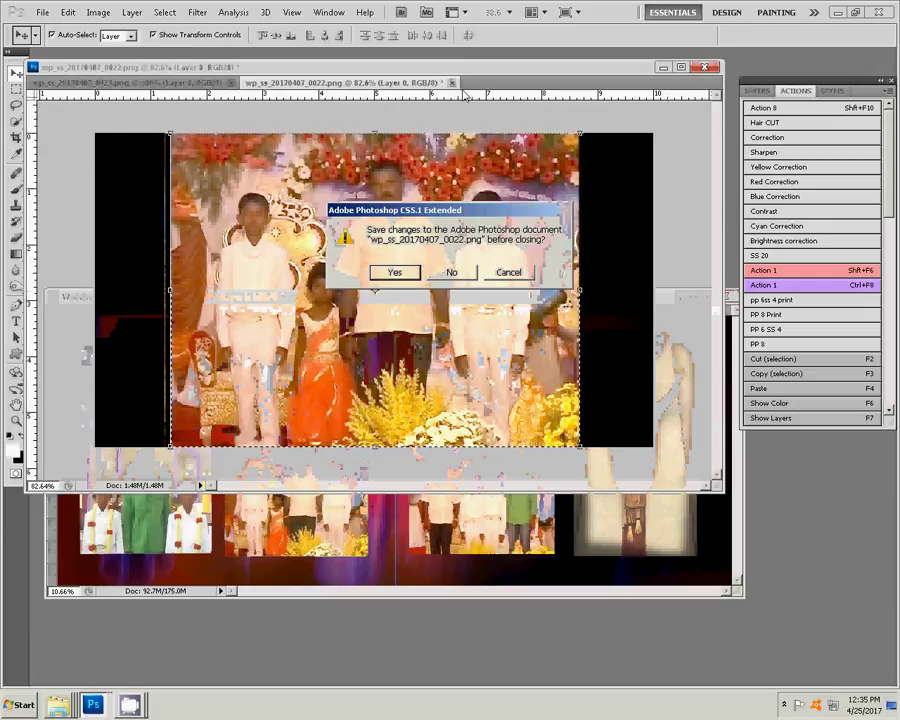
{"action": "left_click", "coordinate": [453, 270]}
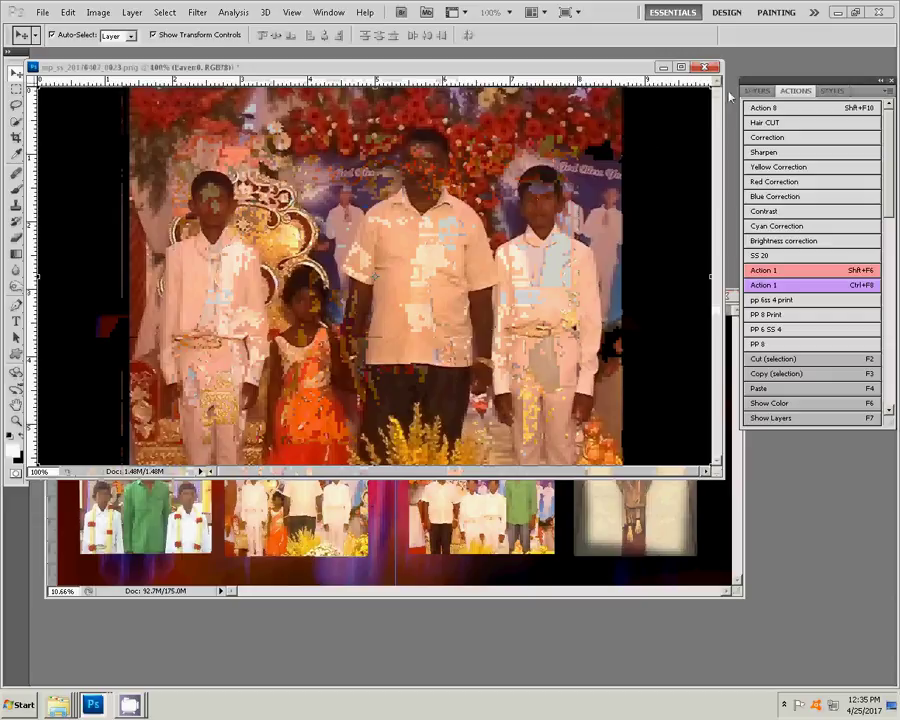
{"action": "left_click", "coordinate": [706, 67]}
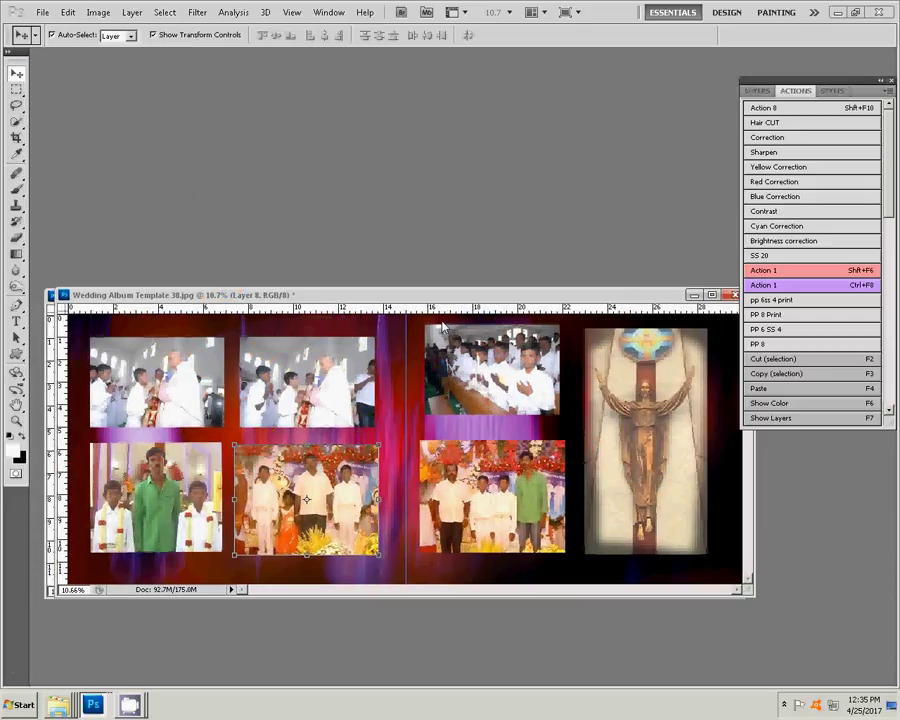
{"action": "left_click", "coordinate": [645, 440]}
{"action": "left_click_drag", "start_coordinate": [400, 295], "coordinate": [370, 337]}
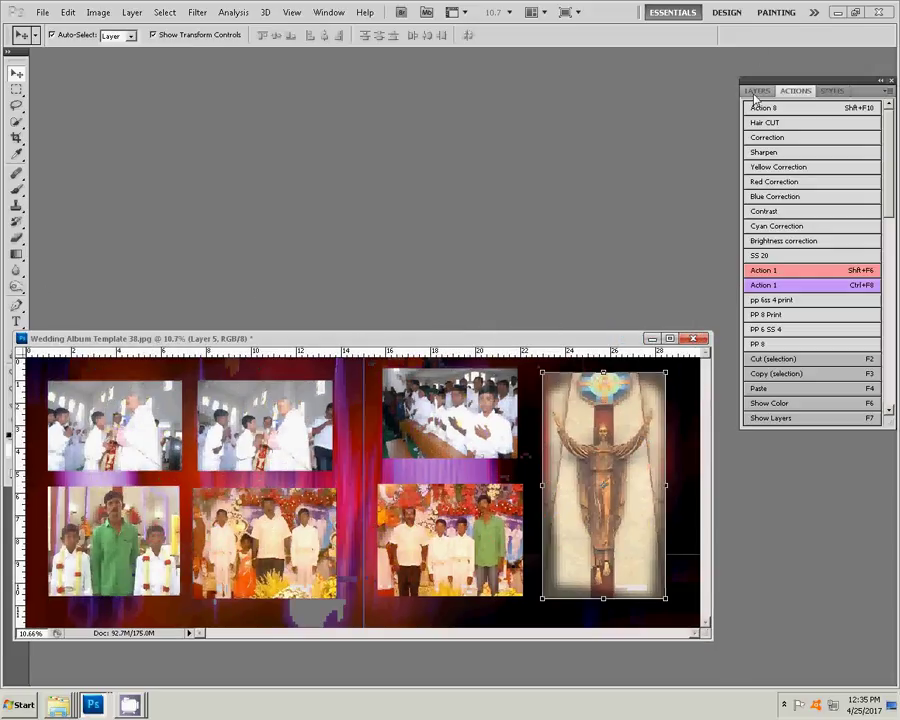
Give the statue photo (Layer 5) a 50 px Orange, Yellow, Orange gradient stroke.
{"action": "key", "text": "F7"}
{"action": "left_click", "coordinate": [780, 421]}
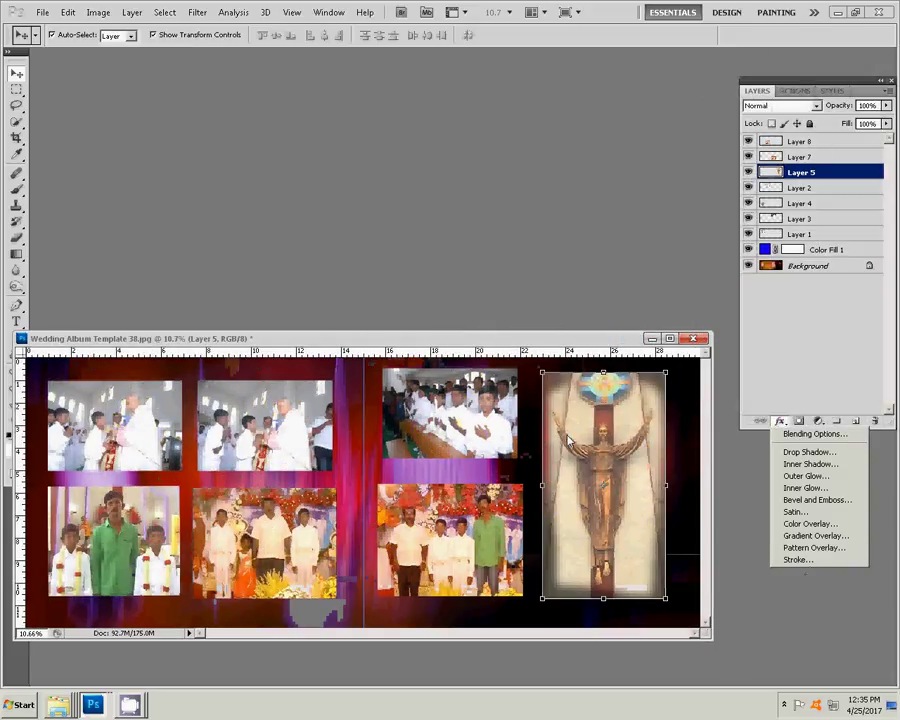
{"action": "left_click", "coordinate": [798, 559]}
{"action": "left_click", "coordinate": [472, 310]}
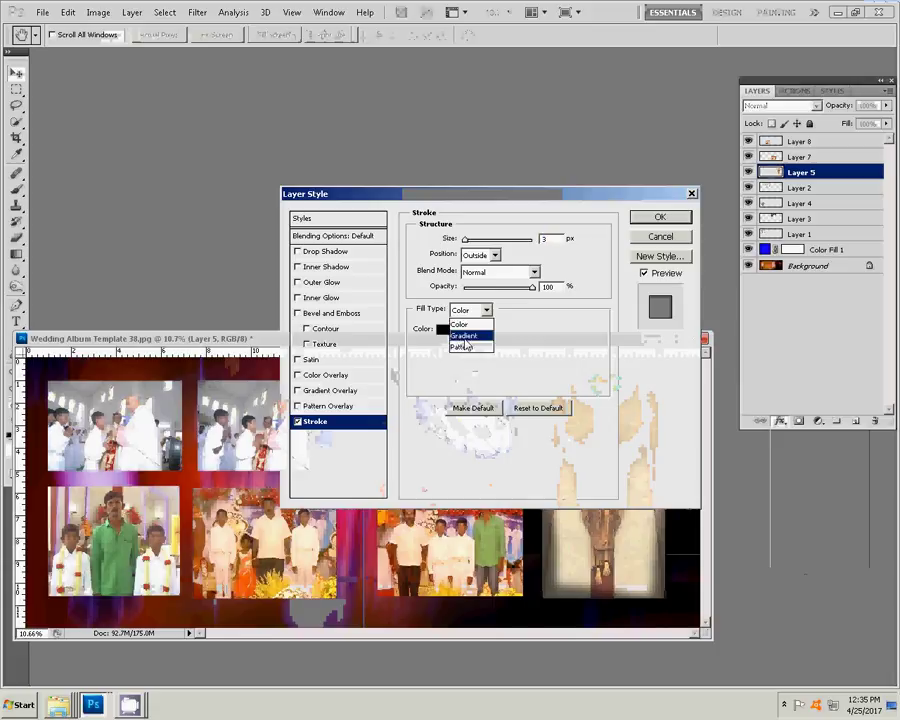
{"action": "left_click", "coordinate": [465, 335]}
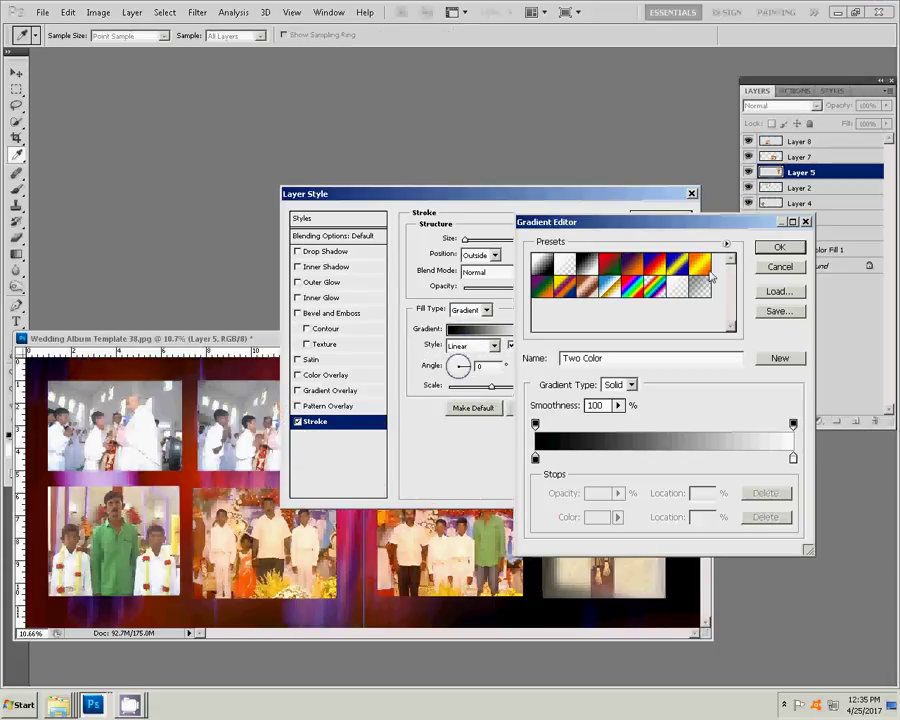
{"action": "left_click", "coordinate": [700, 263]}
{"action": "left_click", "coordinate": [778, 248]}
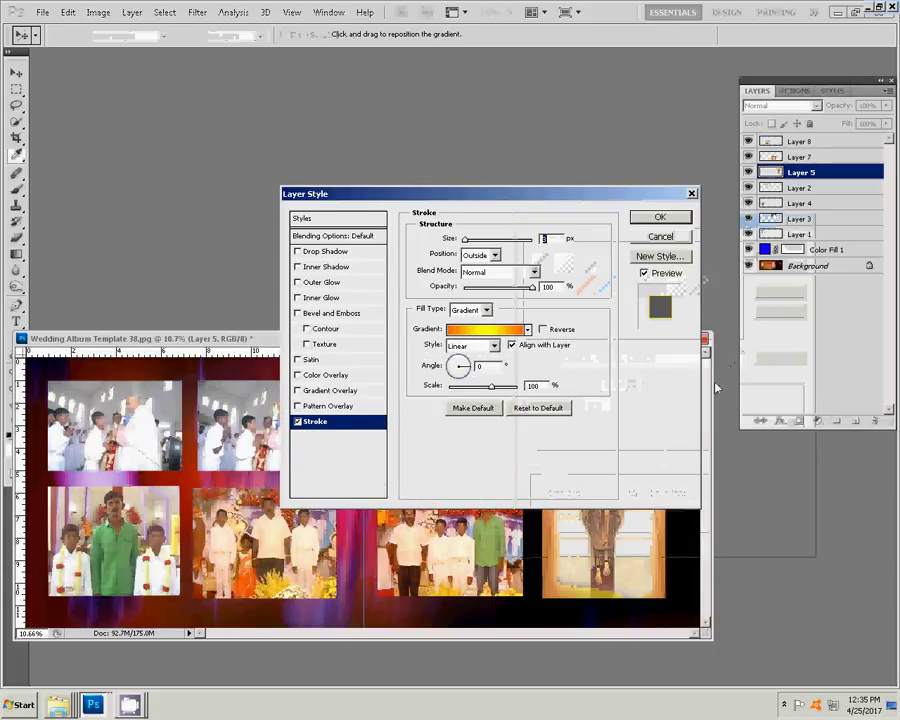
{"action": "type", "text": "50"}
{"action": "key", "text": "Return"}
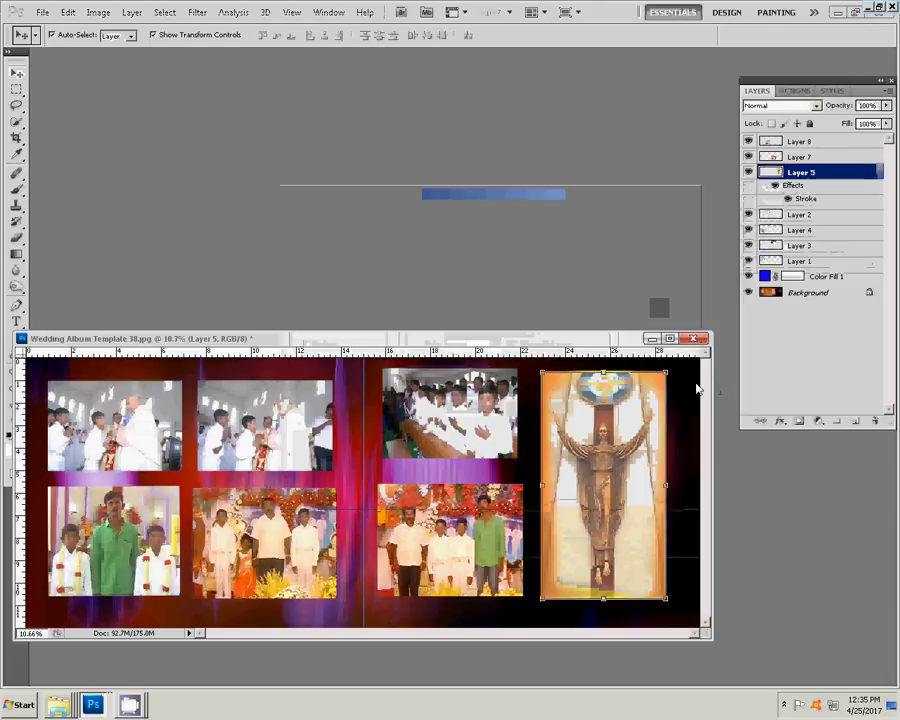
Copy Layer 5's stroke style and paste it onto the right-page photos, Layers 3 and 7.
{"action": "right_click", "coordinate": [801, 175]}
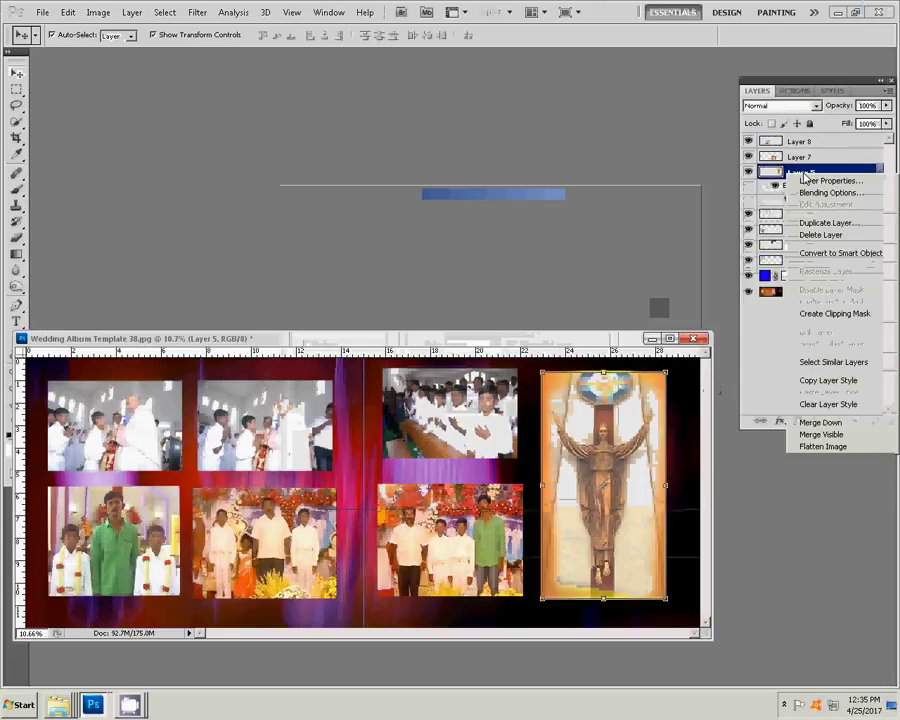
{"action": "left_click", "coordinate": [835, 385]}
{"action": "left_click", "coordinate": [448, 443]}
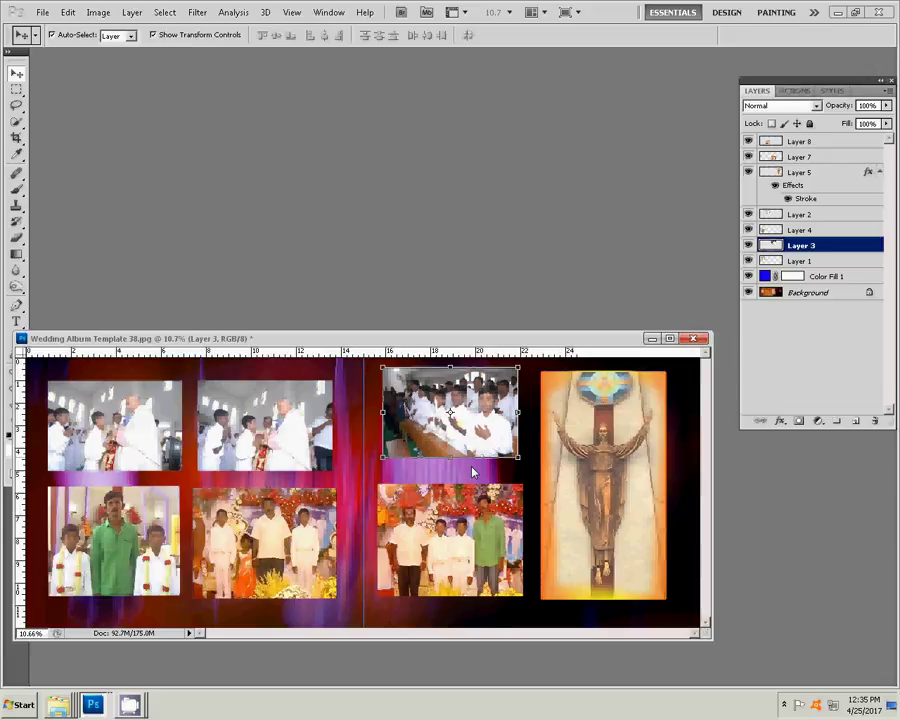
{"action": "right_click", "coordinate": [826, 246]}
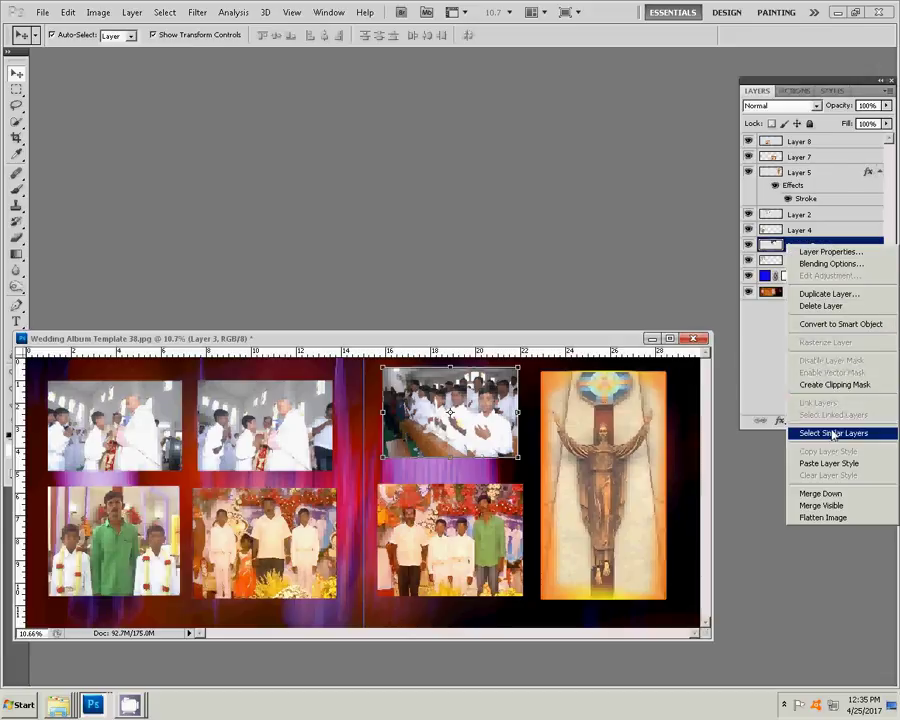
{"action": "left_click", "coordinate": [830, 464]}
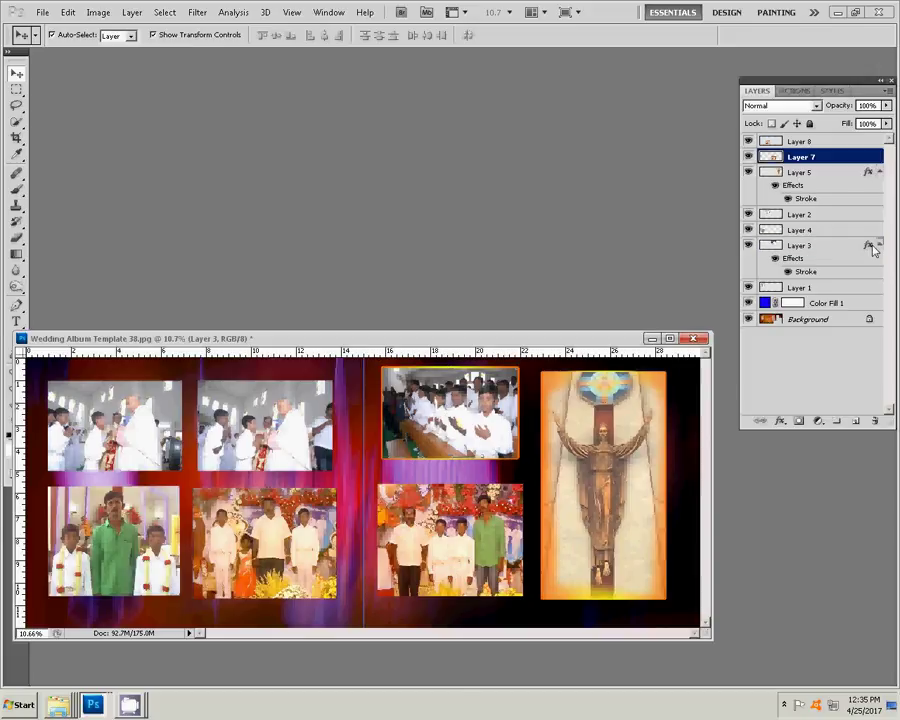
{"action": "right_click", "coordinate": [789, 158]}
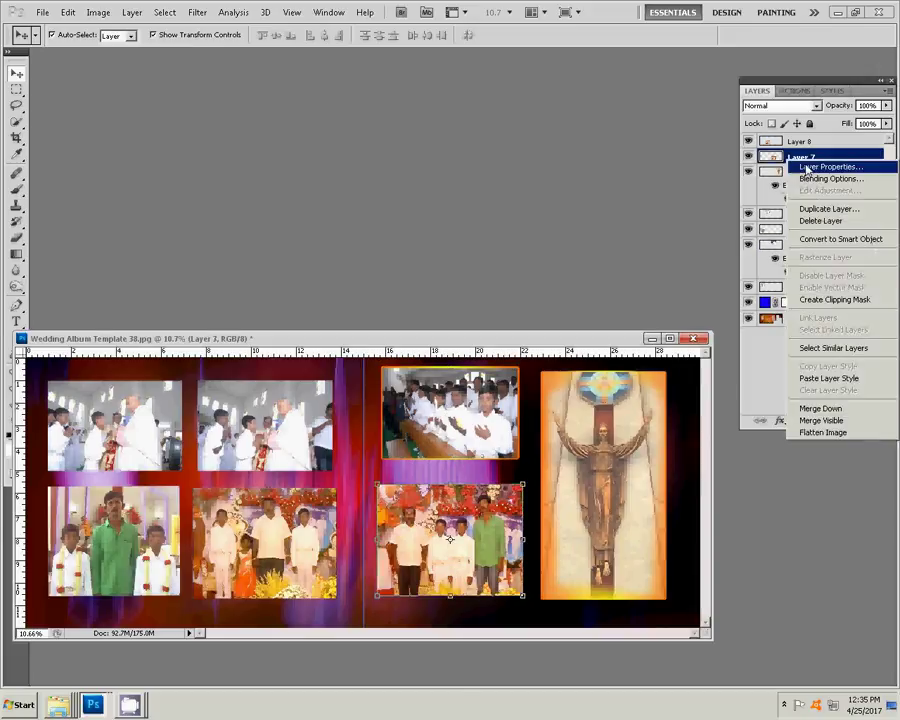
{"action": "left_click", "coordinate": [828, 378]}
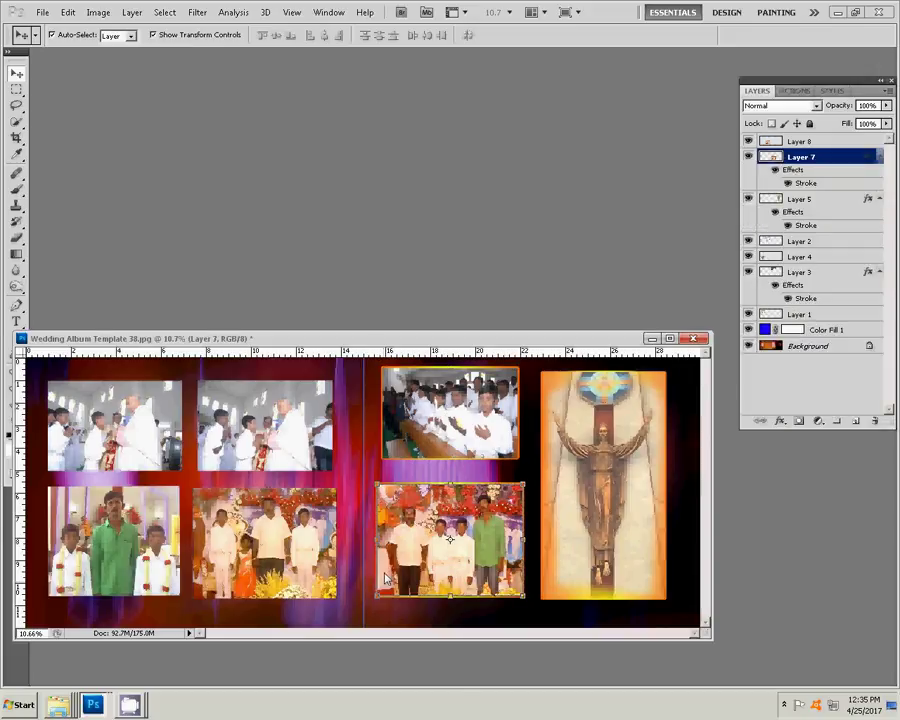
Paste the stroke style onto the left-page middle photos, Layers 8 and 2.
{"action": "left_click", "coordinate": [800, 141]}
{"action": "right_click", "coordinate": [820, 147]}
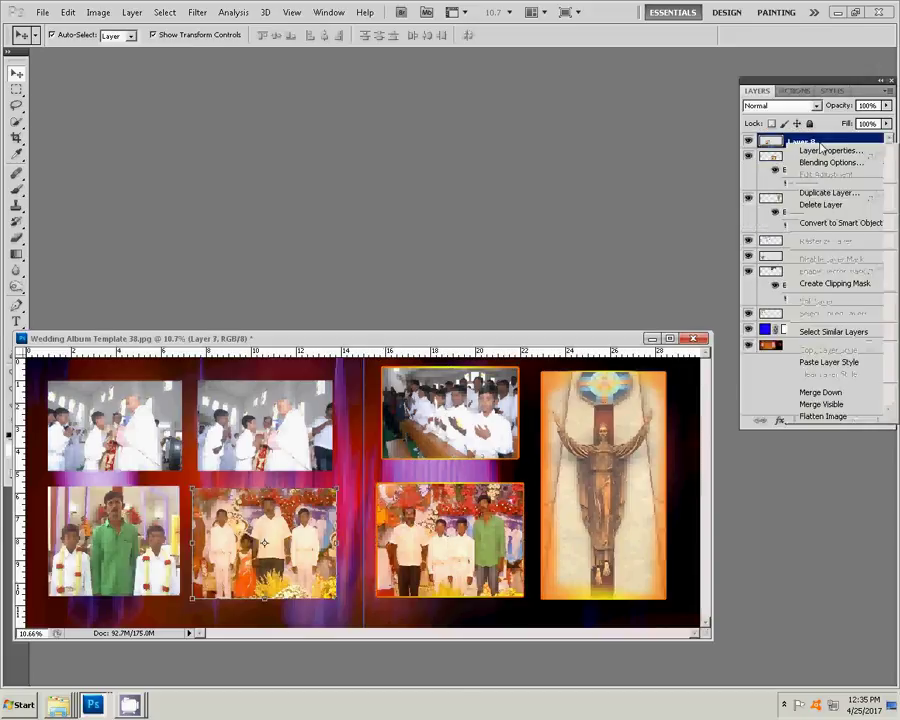
{"action": "left_click", "coordinate": [810, 360]}
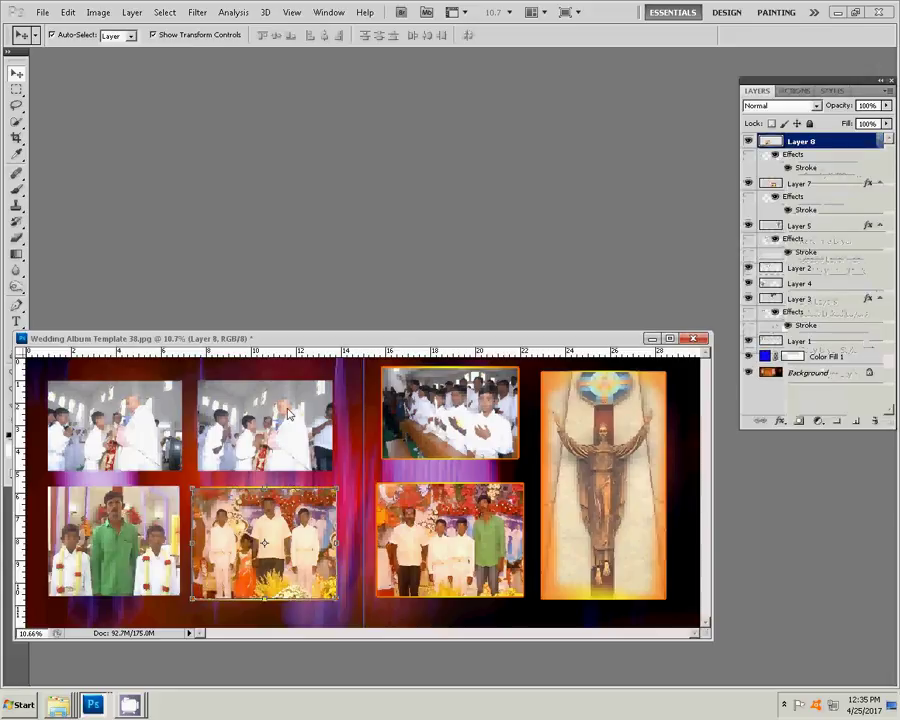
{"action": "left_click", "coordinate": [800, 268]}
{"action": "right_click", "coordinate": [825, 273]}
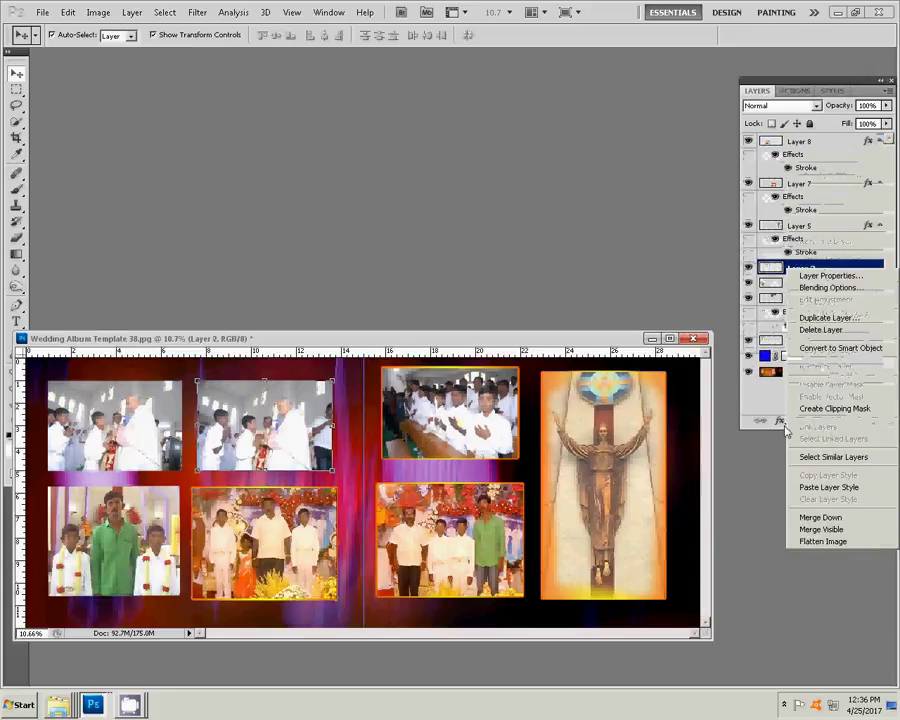
{"action": "left_click", "coordinate": [775, 485]}
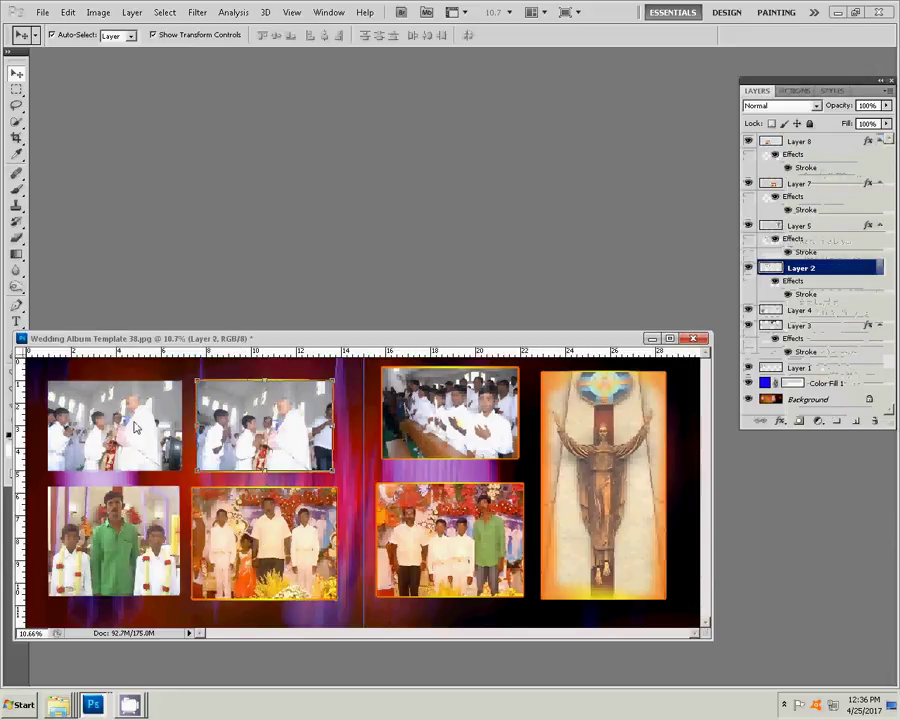
Paste the stroke style onto the left-page corner photos, Layers 1 and 4.
{"action": "left_click", "coordinate": [848, 370]}
{"action": "right_click", "coordinate": [848, 370]}
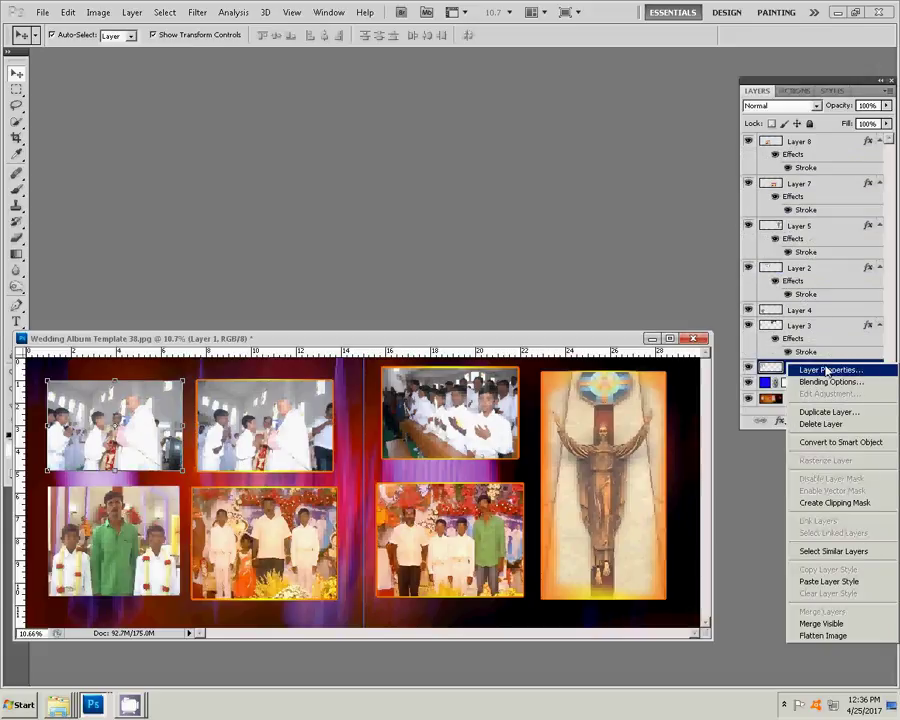
{"action": "left_click", "coordinate": [843, 586]}
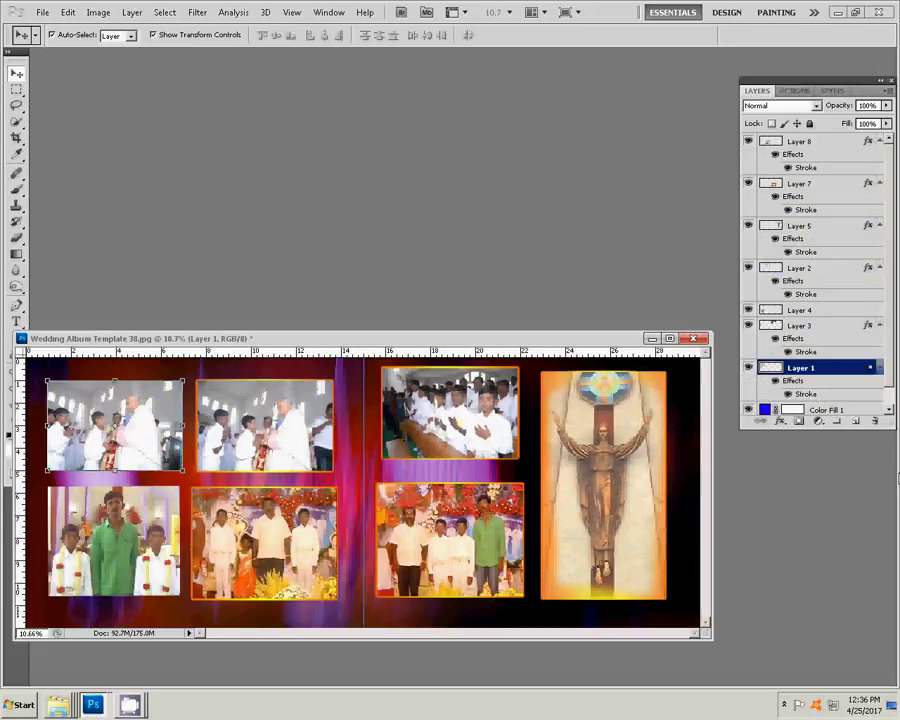
{"action": "left_click", "coordinate": [829, 312]}
{"action": "right_click", "coordinate": [826, 314]}
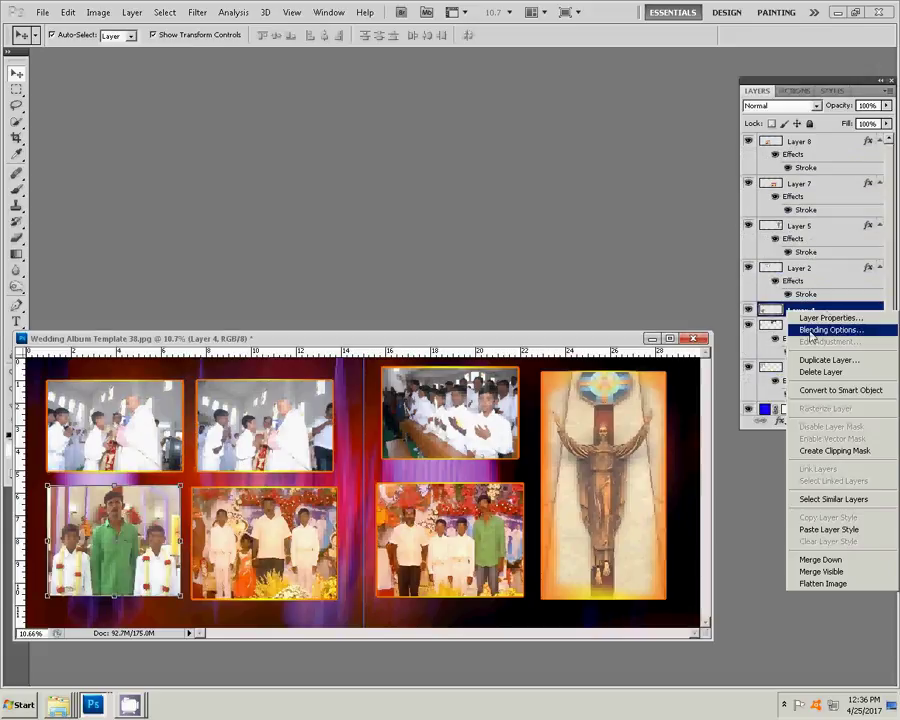
{"action": "left_click", "coordinate": [804, 524]}
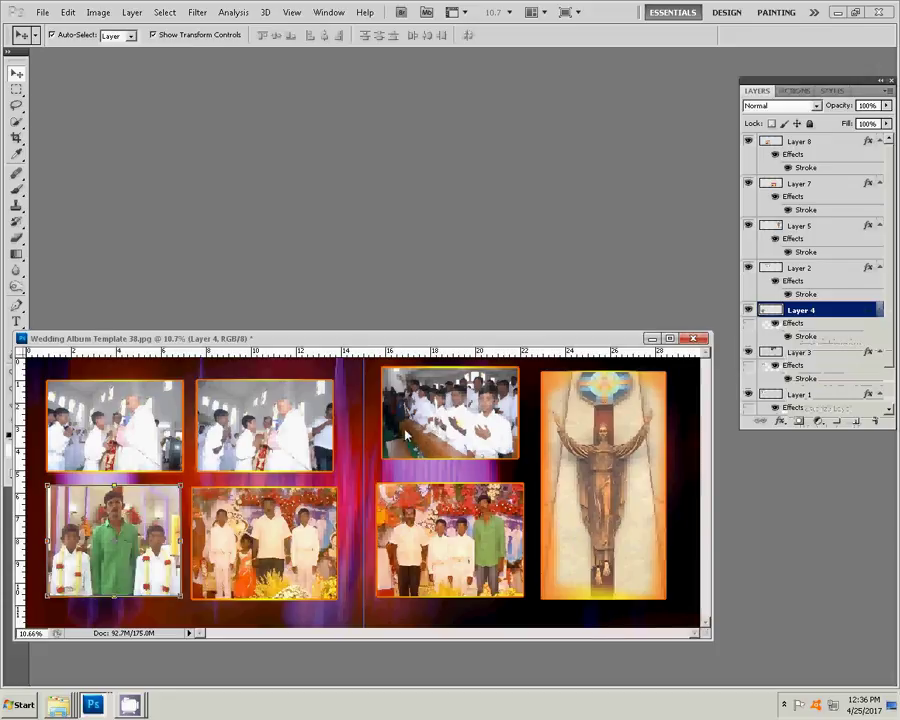
Save the spread as 04.psd in the K 4 folder on Local Disk (I:).
{"action": "key", "text": "ctrl+shift+s"}
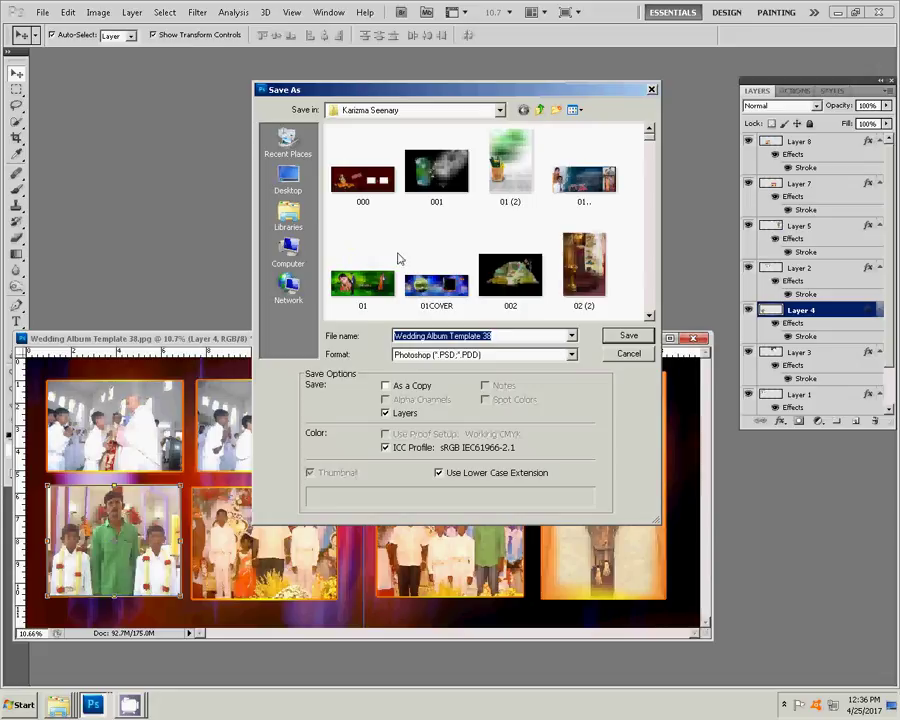
{"action": "left_click", "coordinate": [296, 258]}
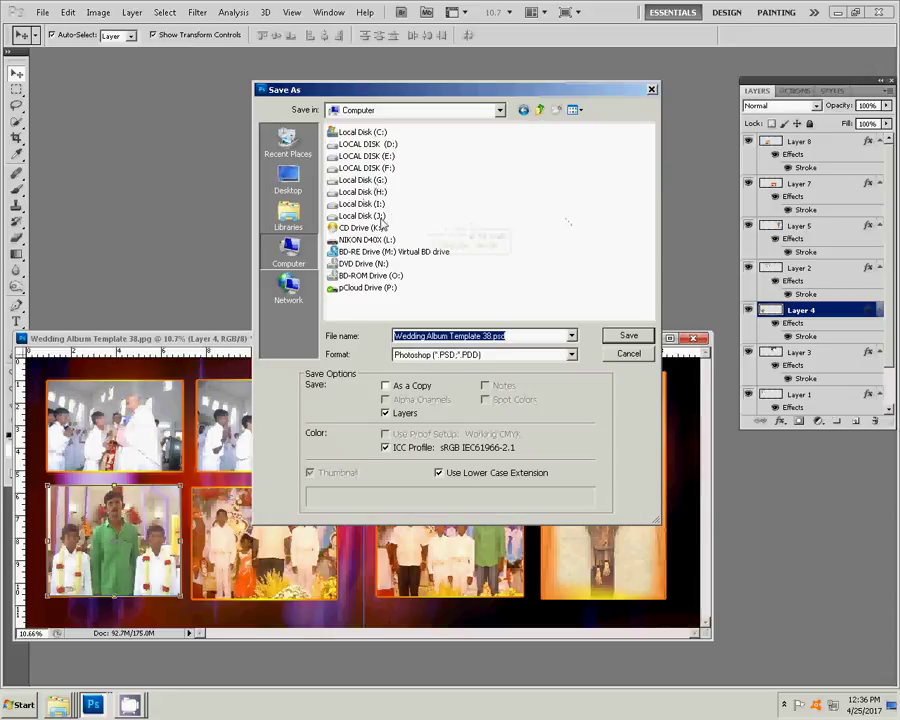
{"action": "double_click", "coordinate": [384, 204]}
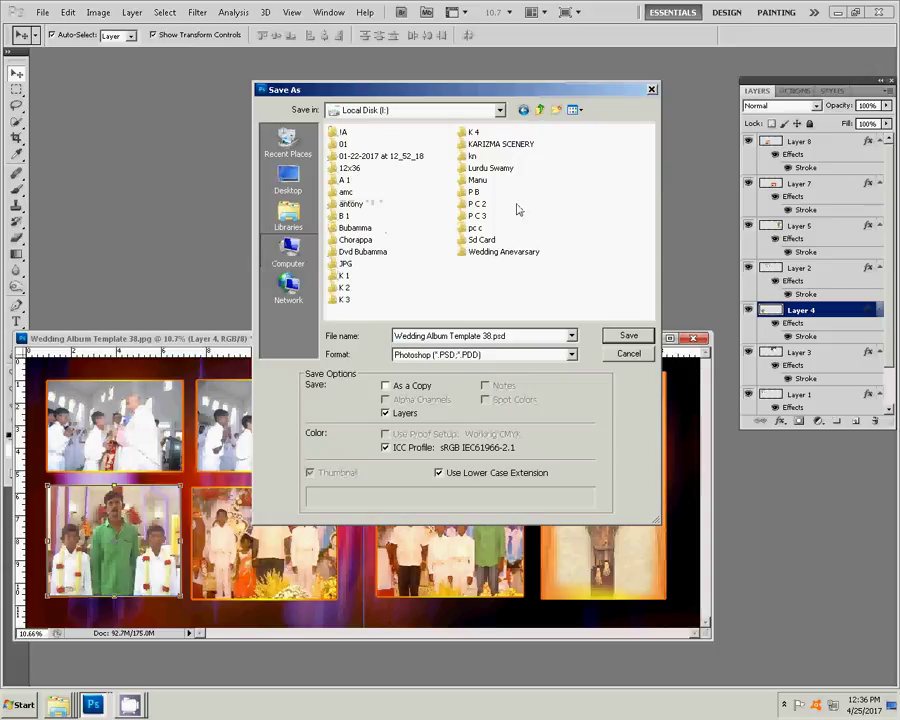
{"action": "double_click", "coordinate": [473, 131]}
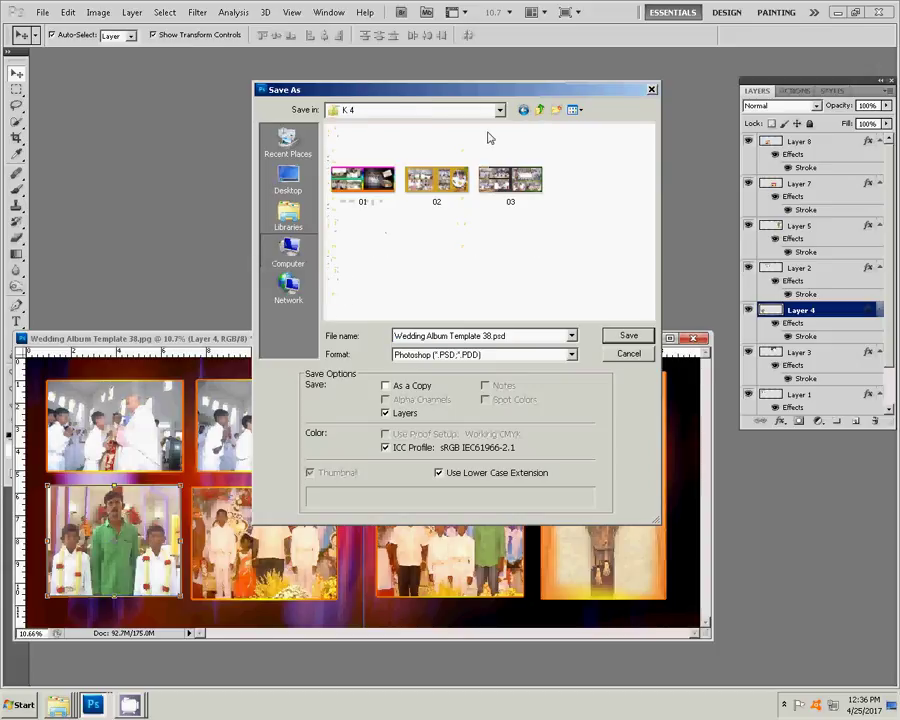
{"action": "triple_click", "coordinate": [462, 337]}
{"action": "type", "text": "04"}
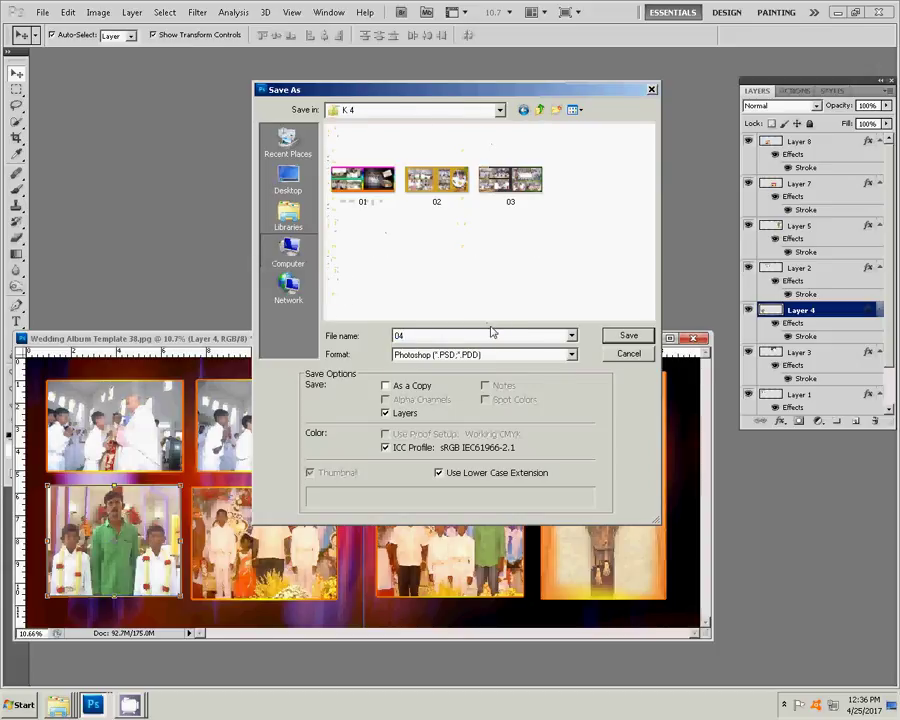
{"action": "left_click", "coordinate": [630, 335]}
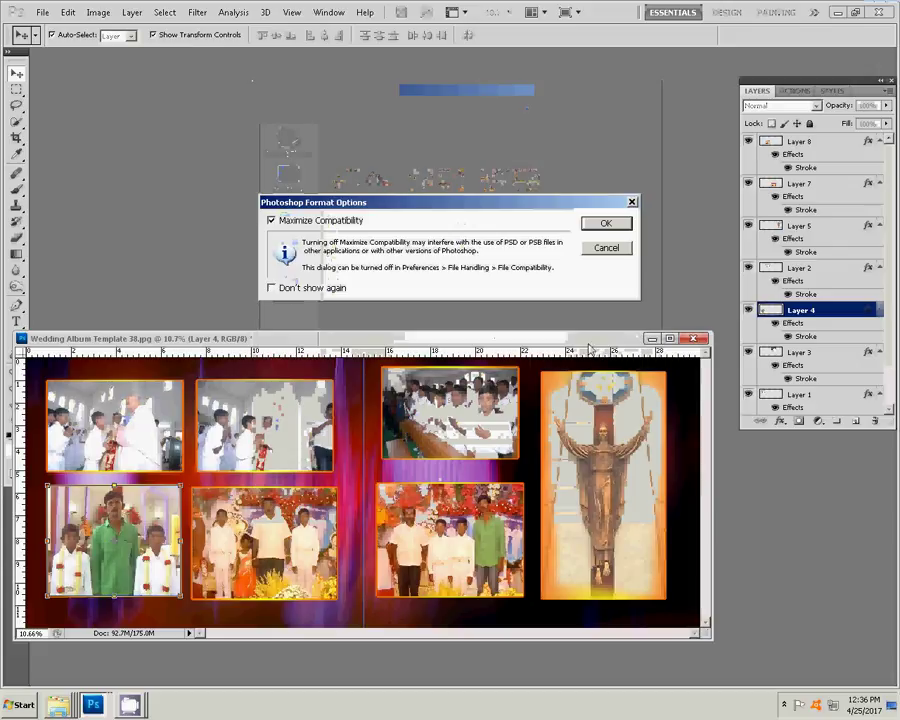
{"action": "left_click", "coordinate": [625, 226]}
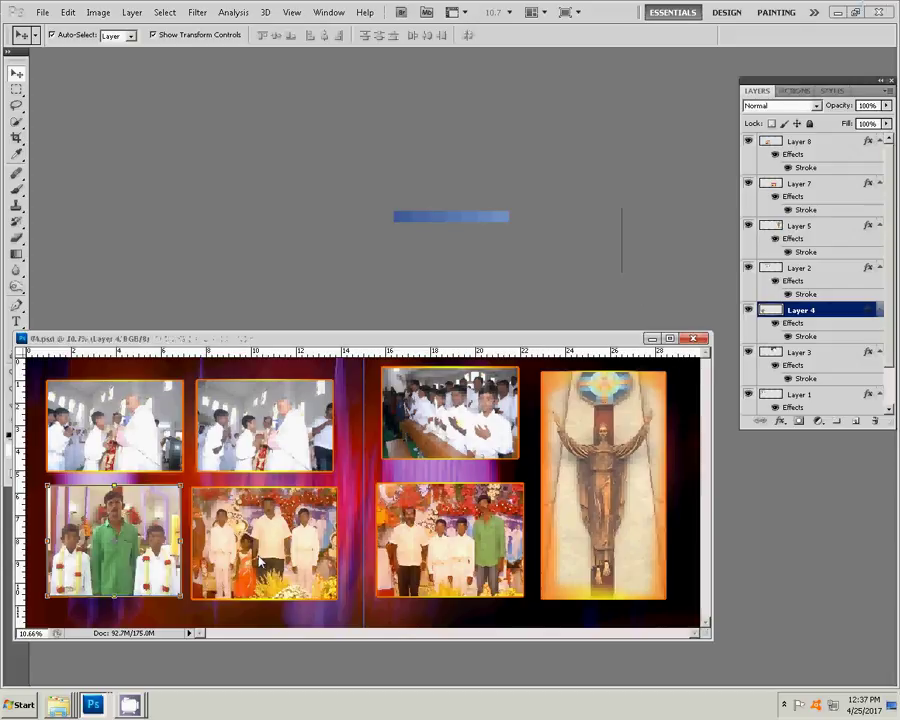
Close the saved 04.psd document and bring the screen recorder forward.
{"action": "left_click", "coordinate": [697, 342]}
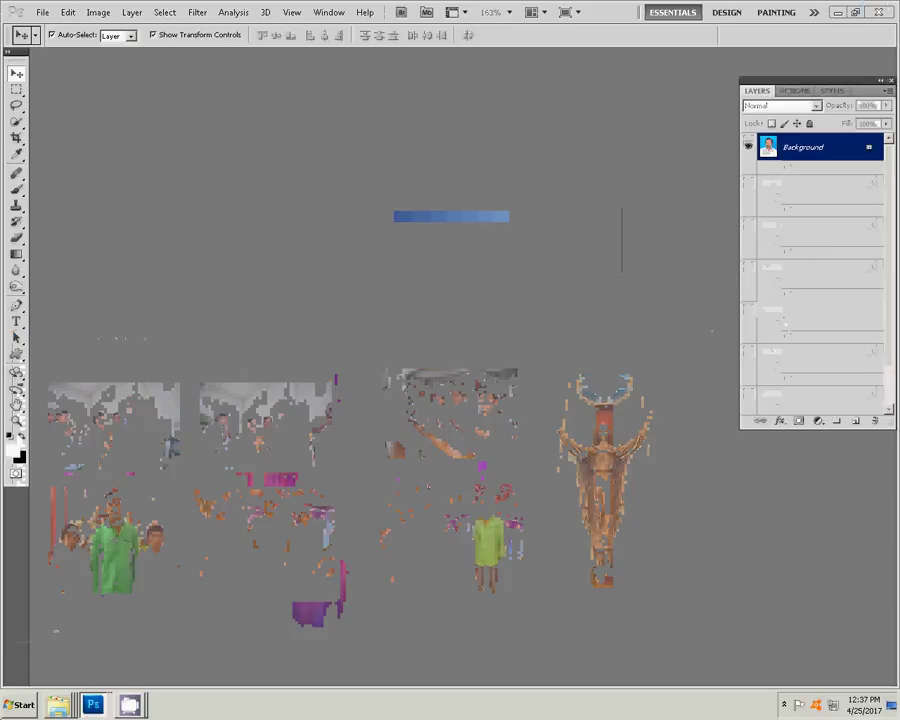
{"action": "left_click", "coordinate": [129, 705]}
{"action": "left_click", "coordinate": [129, 656]}
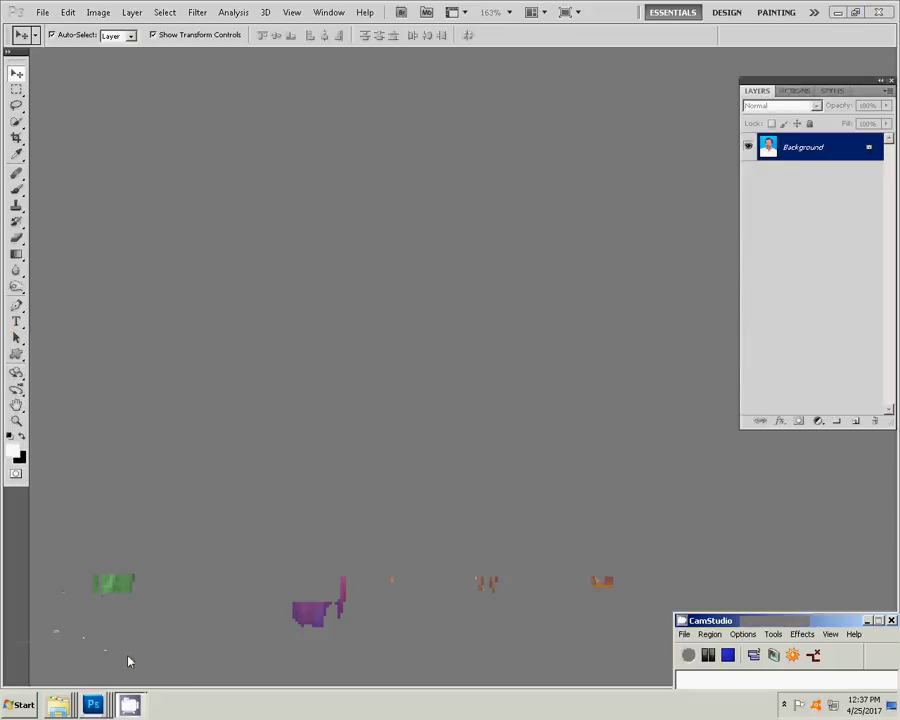